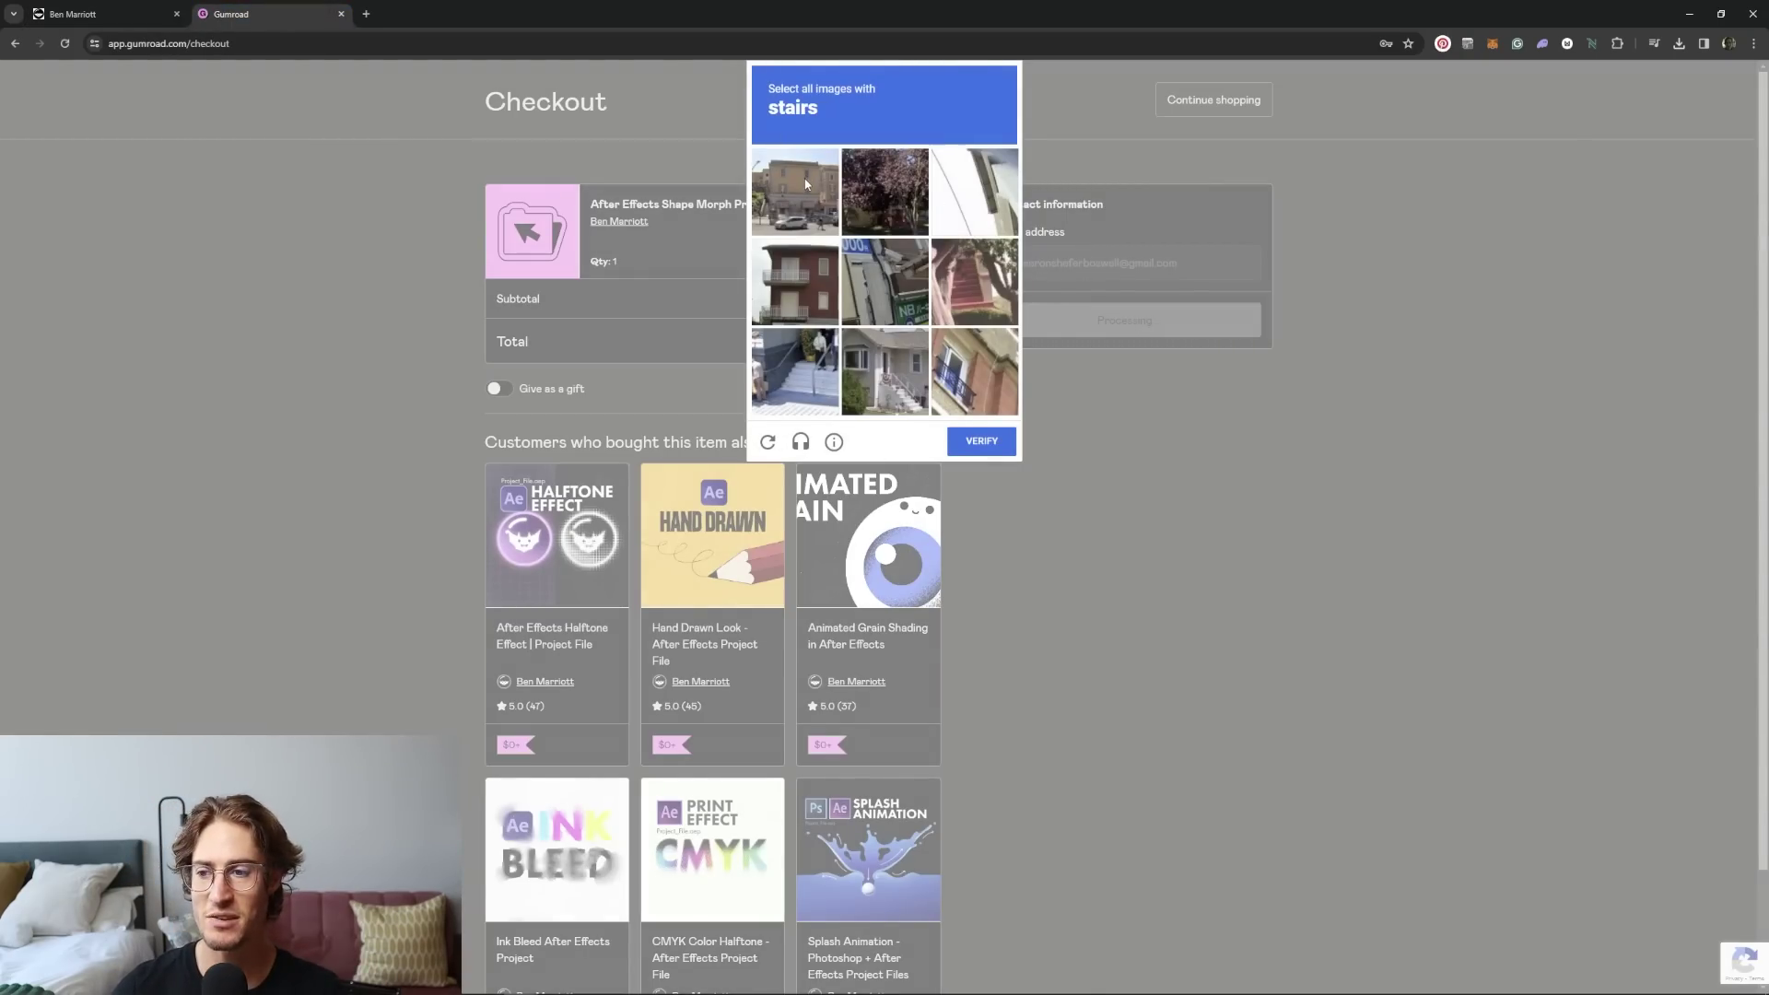
# Step: Mark the two stair tiles in the captcha and verify to complete the Shape Morph purchase
pyautogui.click(795, 371)
pyautogui.click(884, 371)
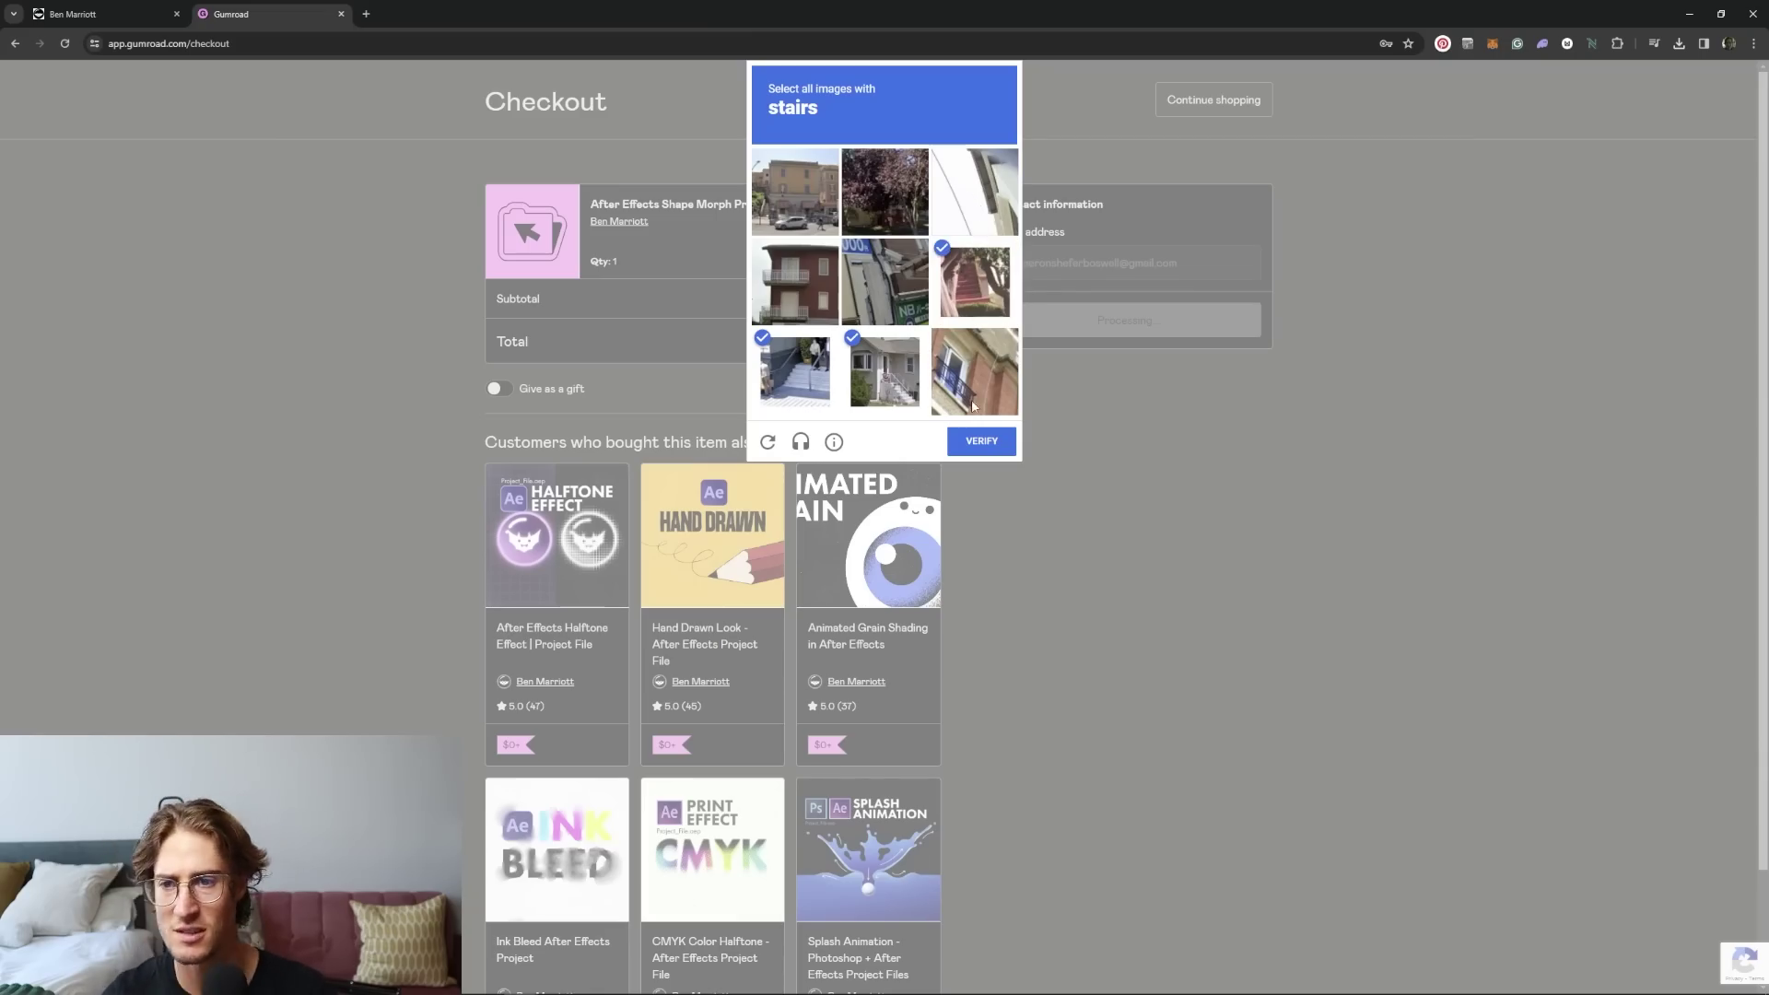
pyautogui.click(980, 442)
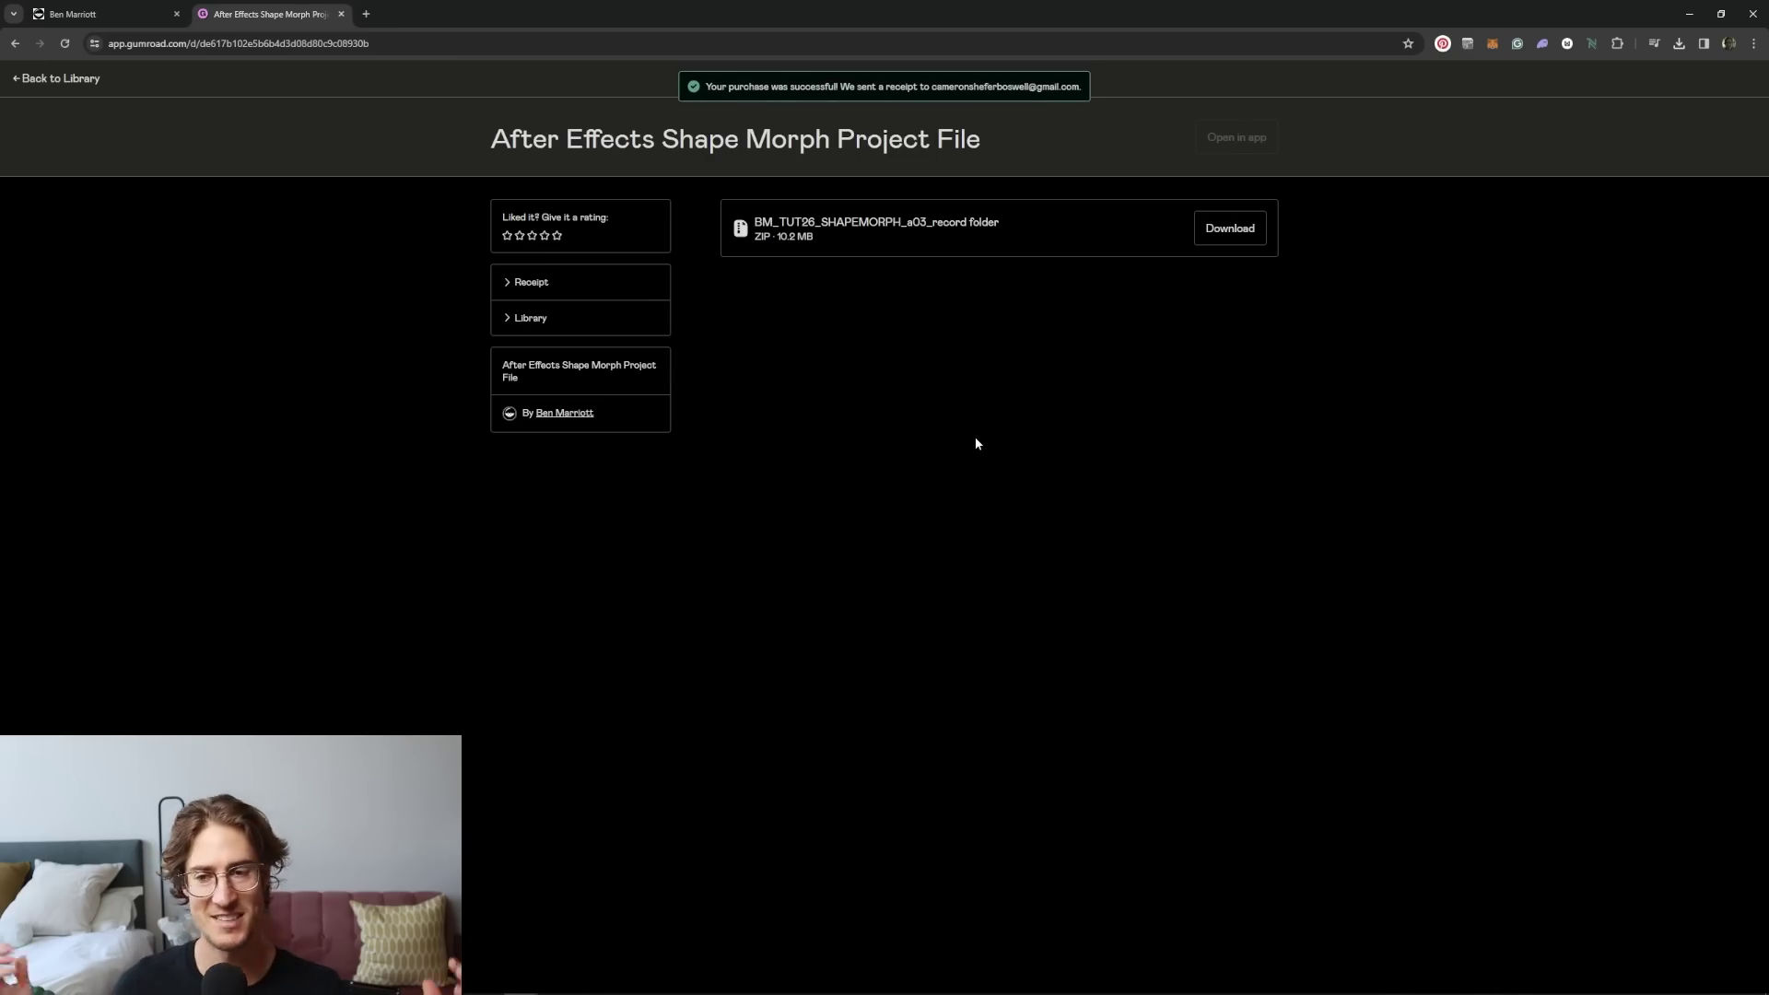
# Step: Download the Shape Morph ZIP, then add the Money Effect template to the cart and pay
pyautogui.click(1235, 238)
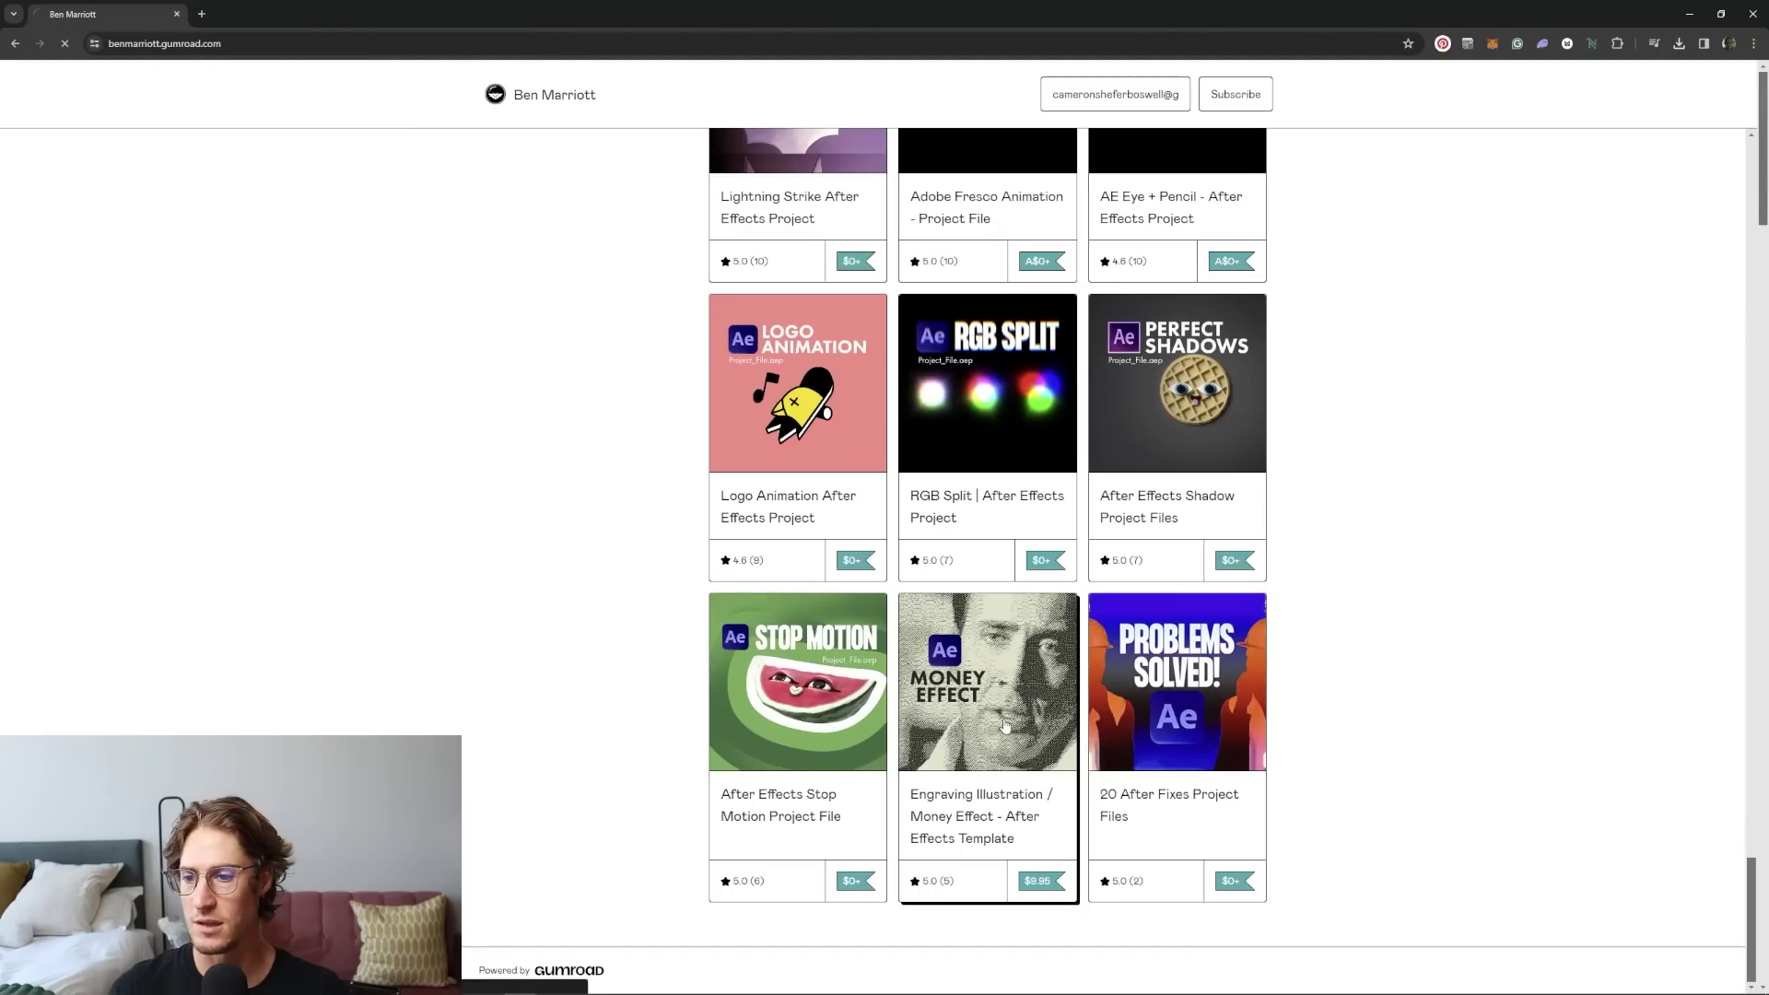
pyautogui.click(1005, 727)
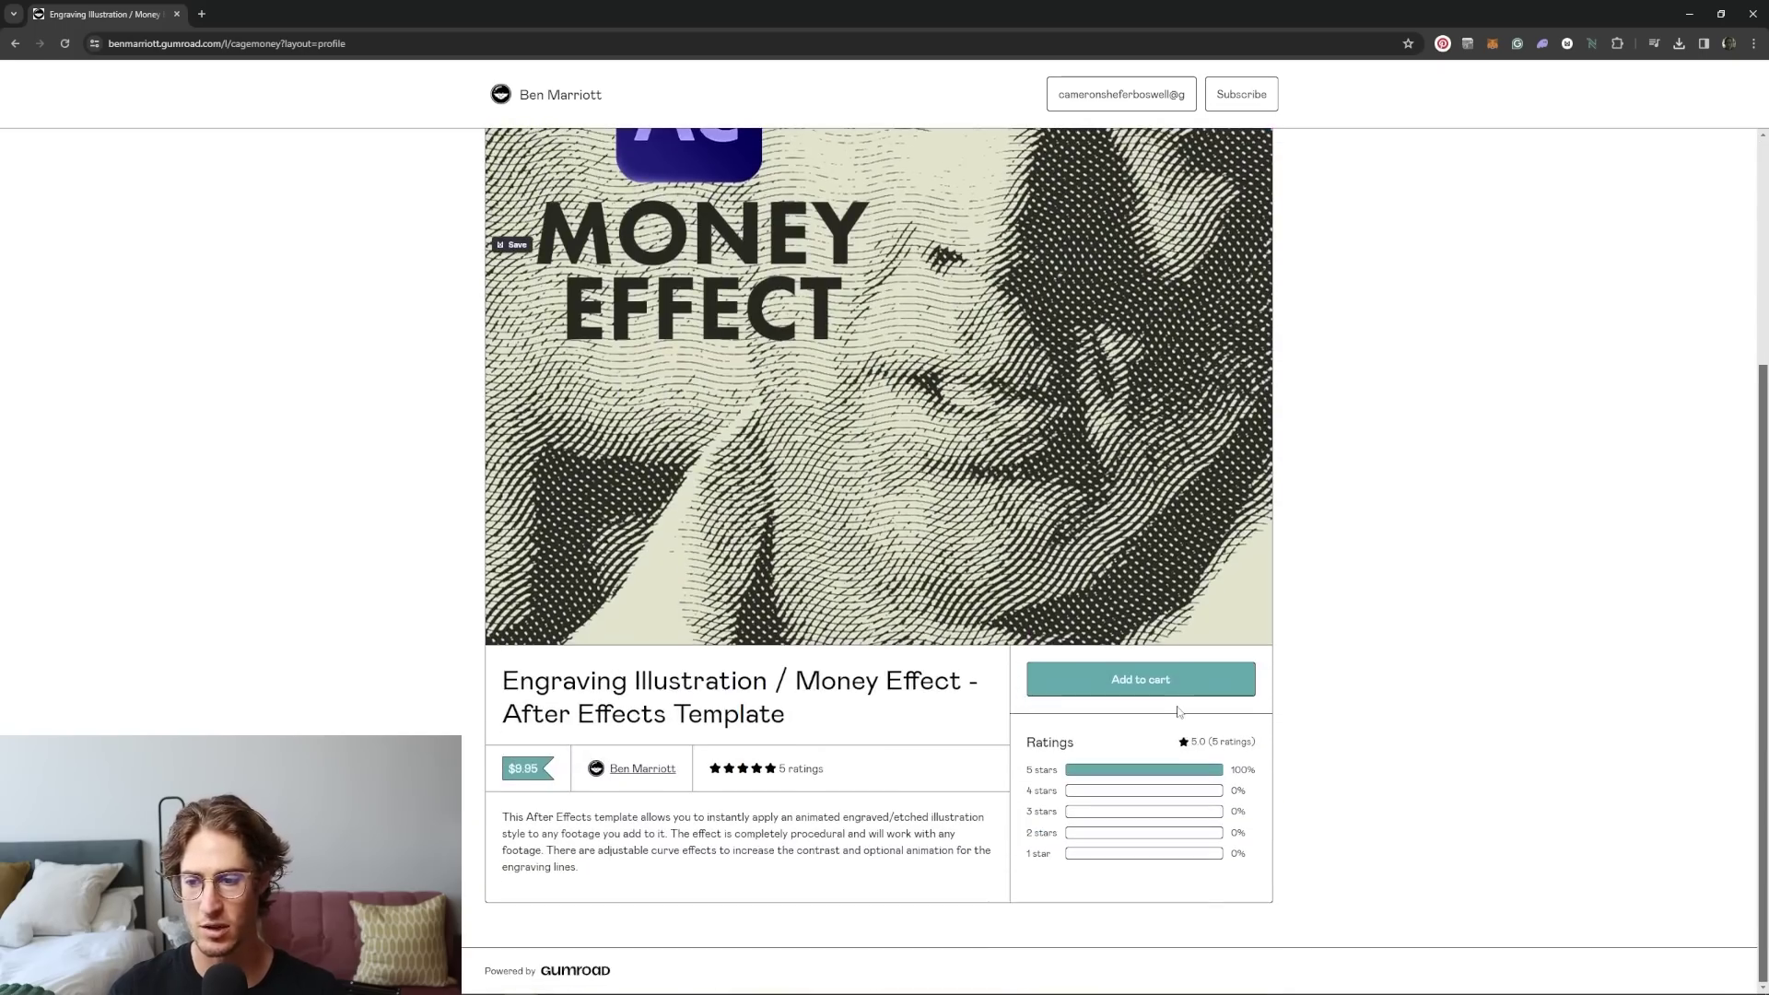
pyautogui.click(1158, 689)
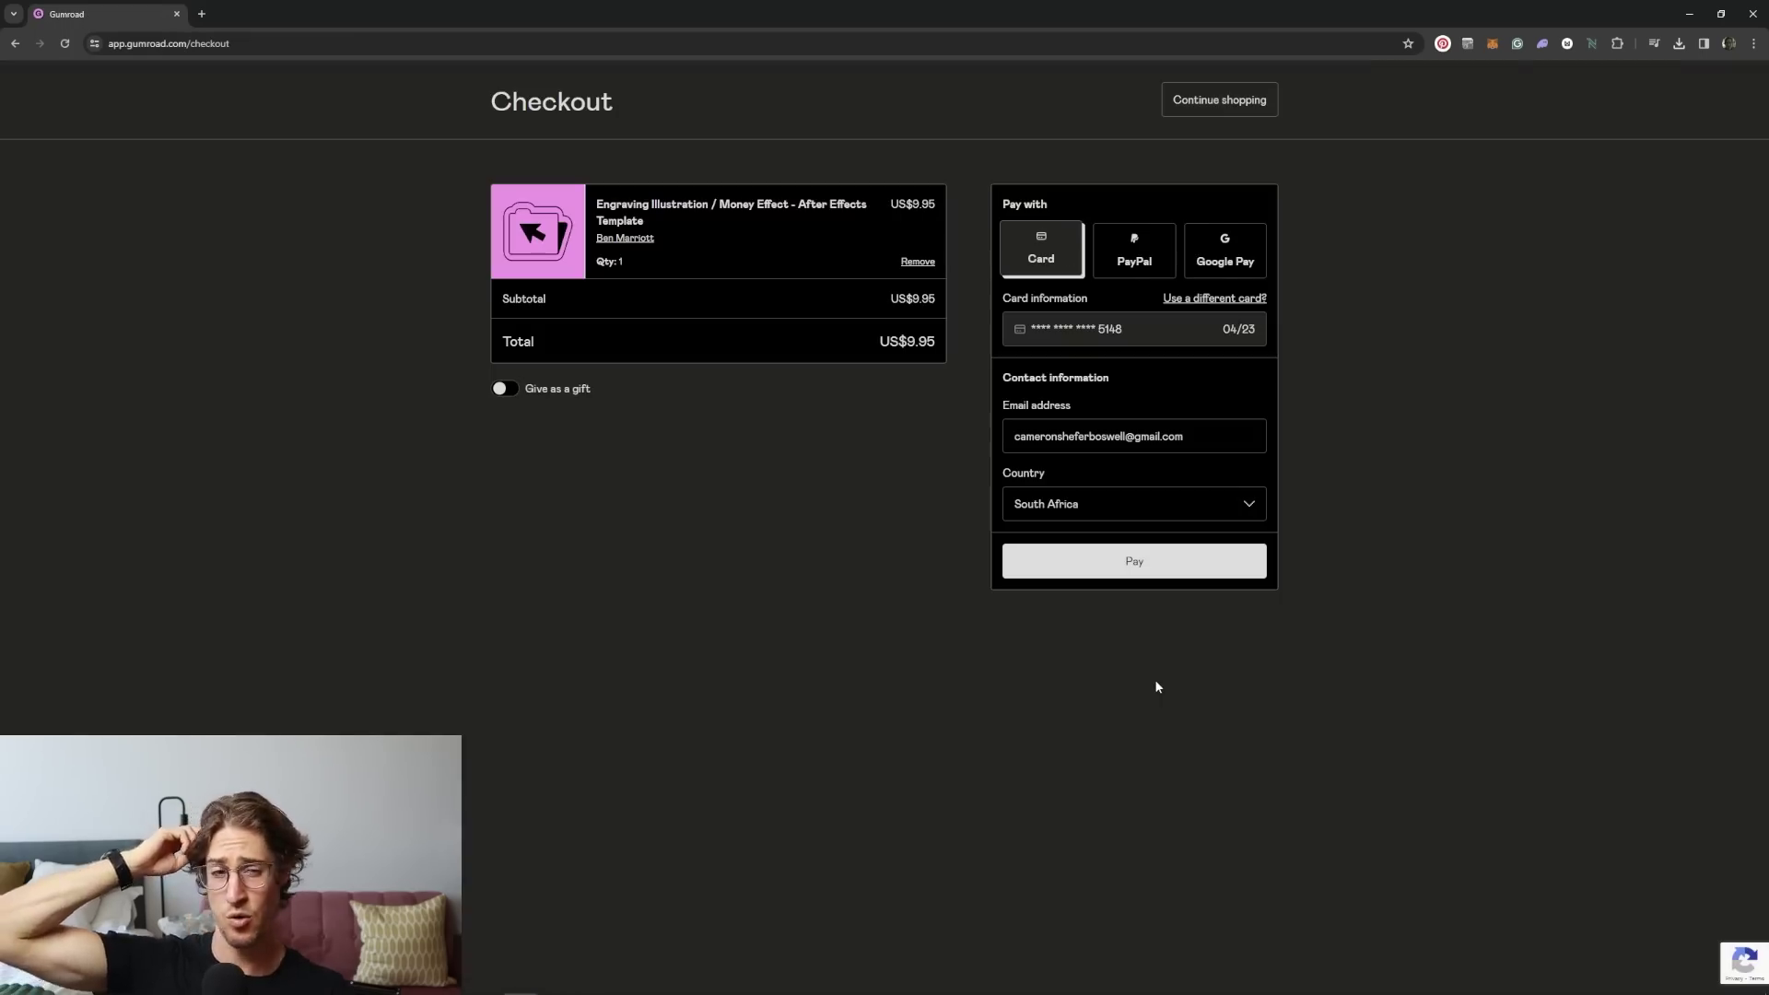
pyautogui.click(1145, 567)
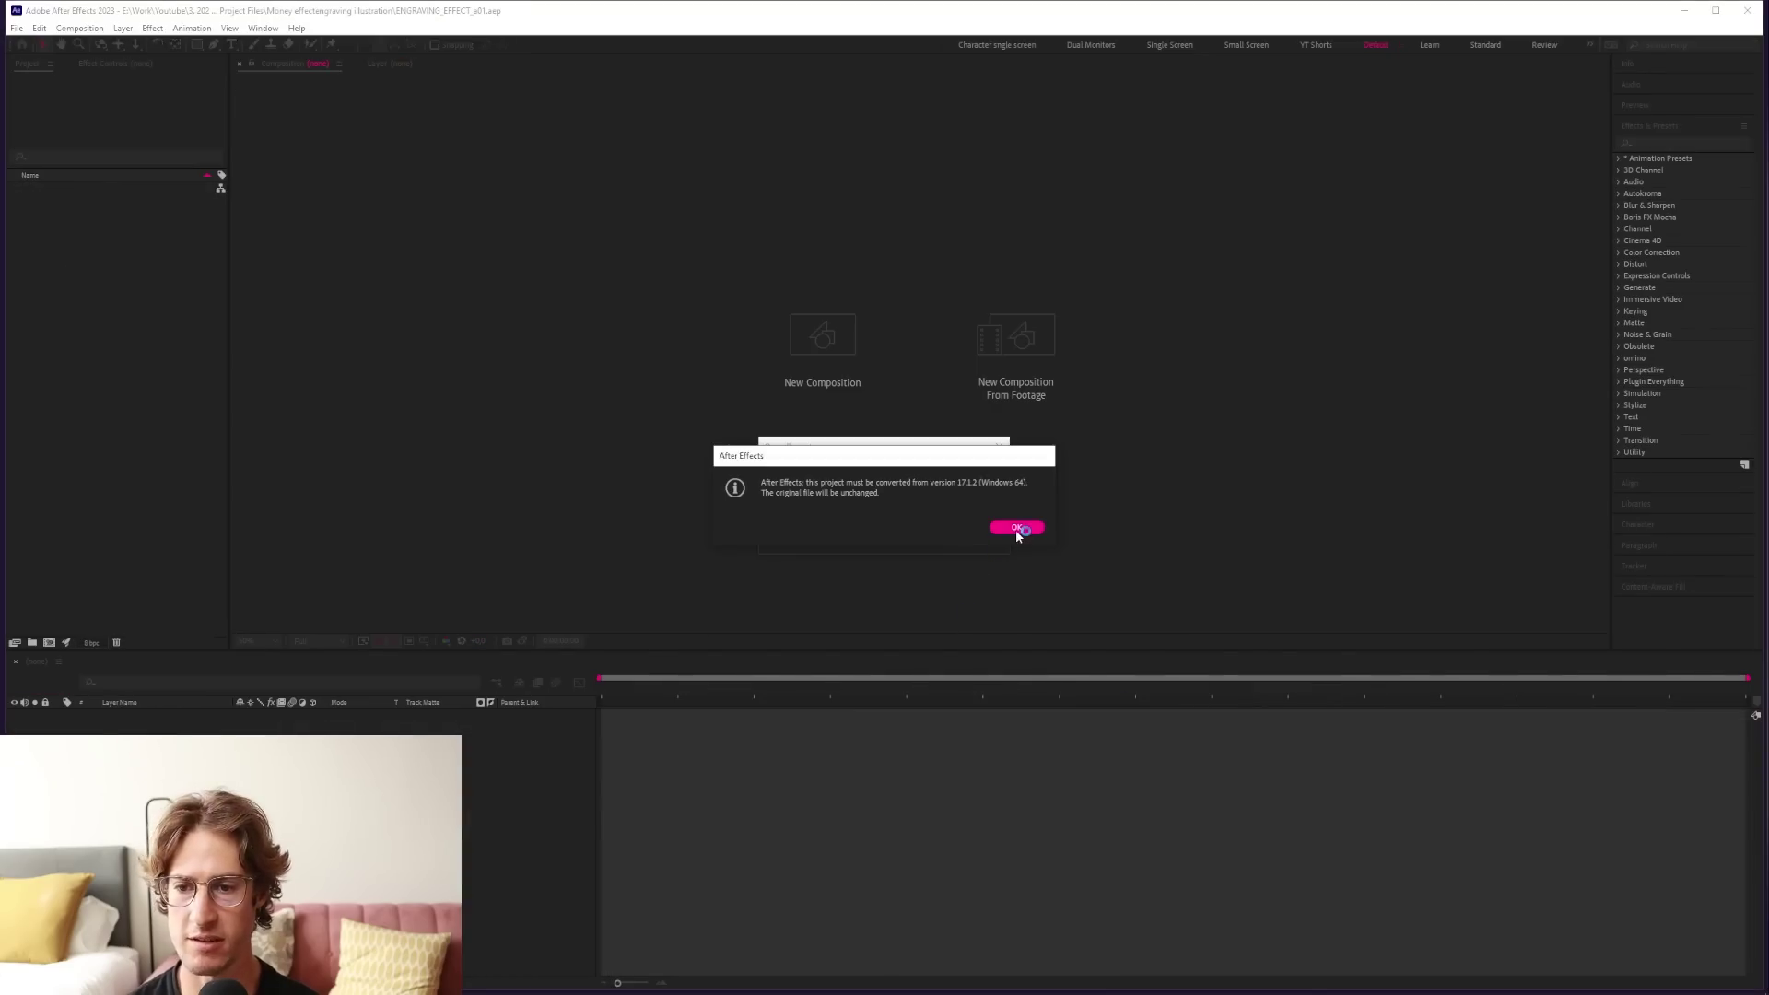
# Step: Convert the engraving project, open the YOUR FOOTAGE HERE comp from the Youtube folder, then switch to Downloads
pyautogui.click(1017, 528)
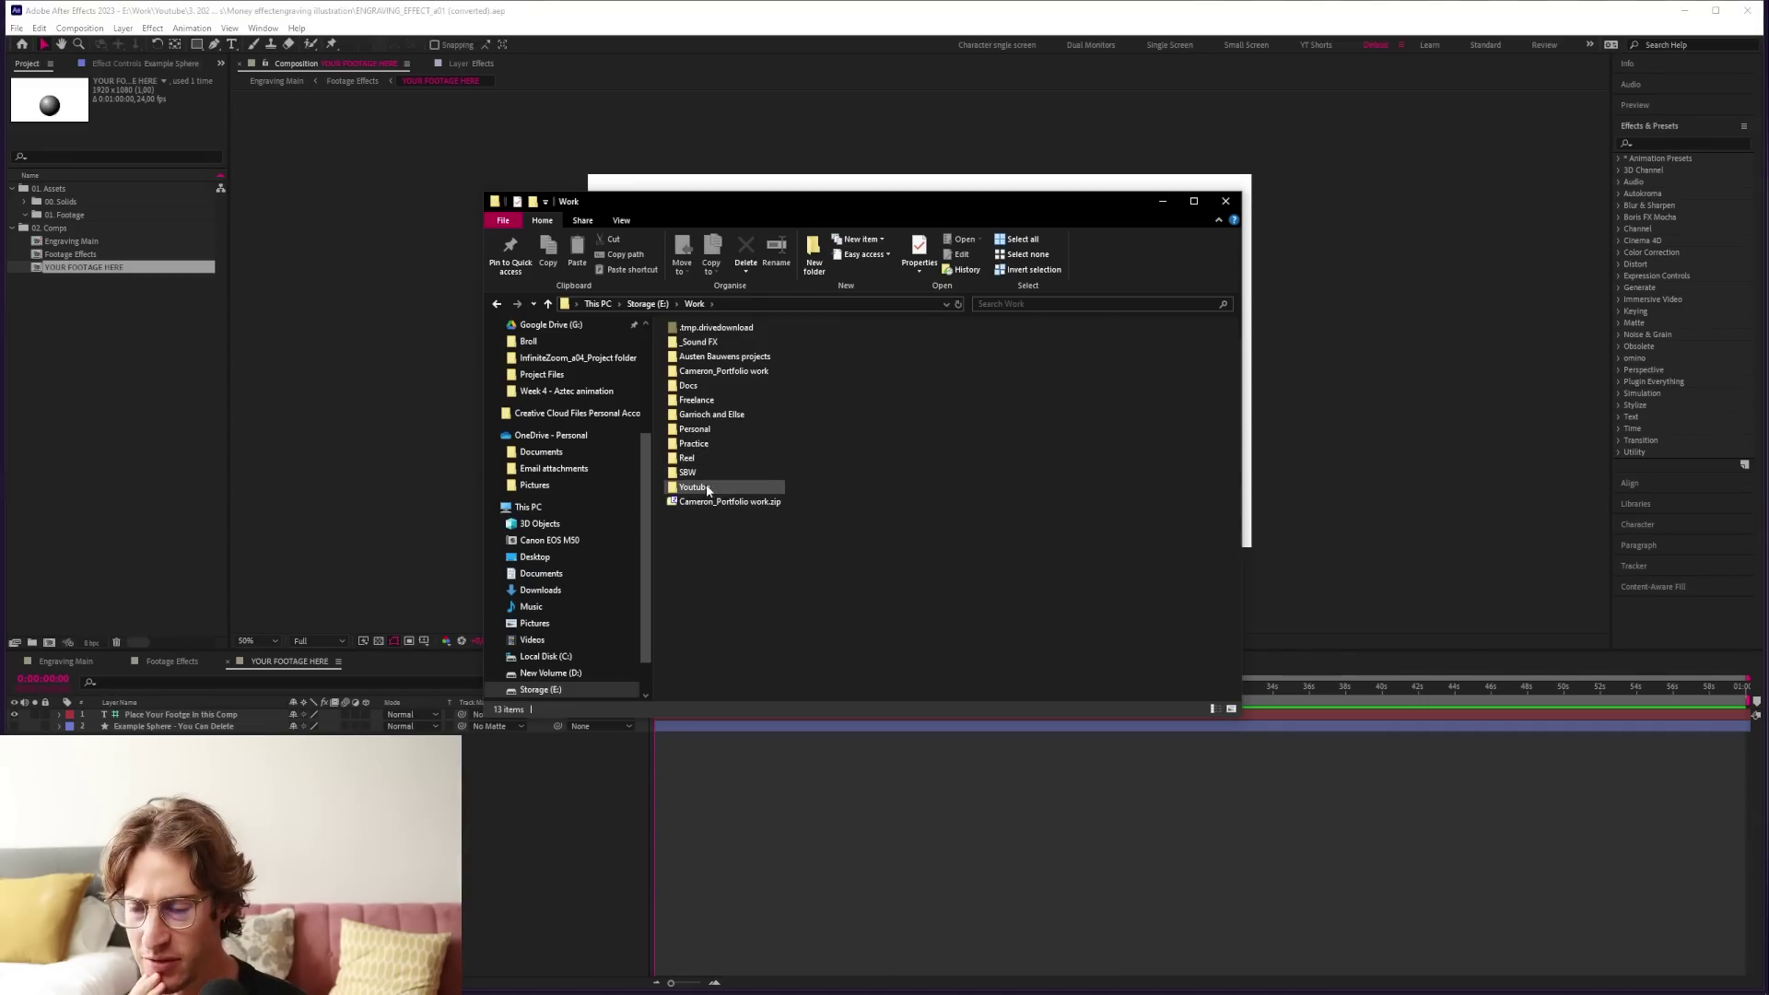
pyautogui.doubleClick(708, 489)
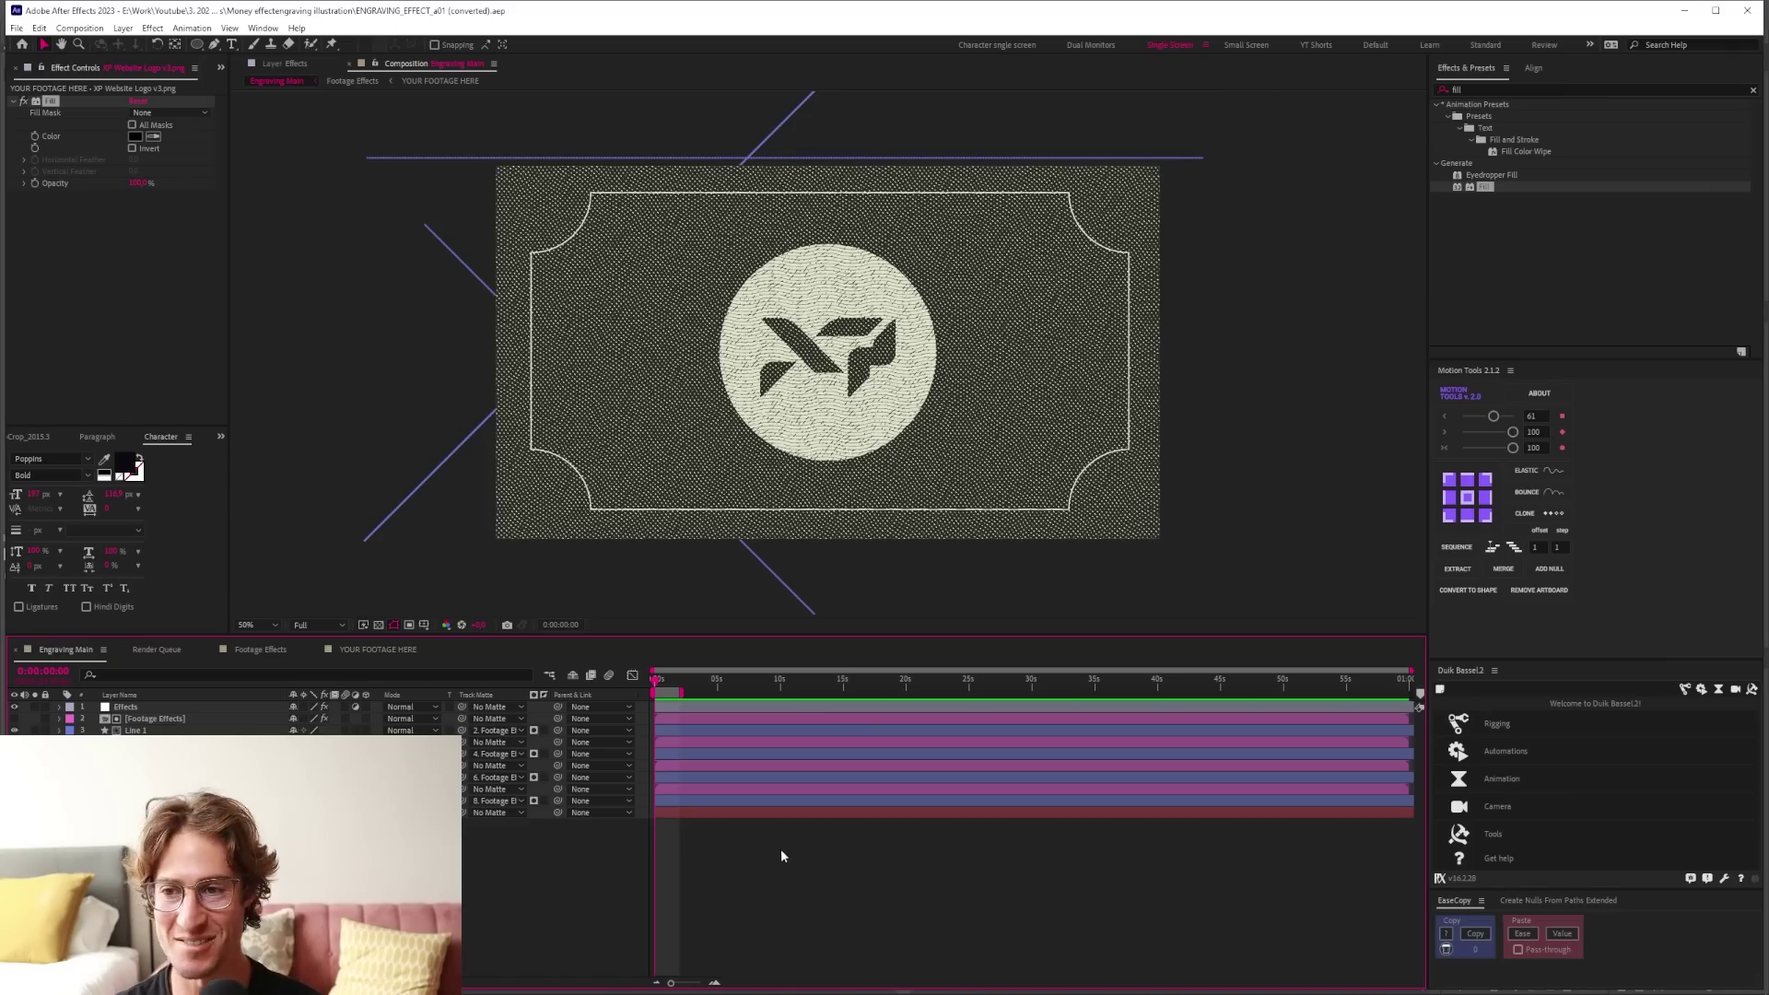
pyautogui.click(369, 649)
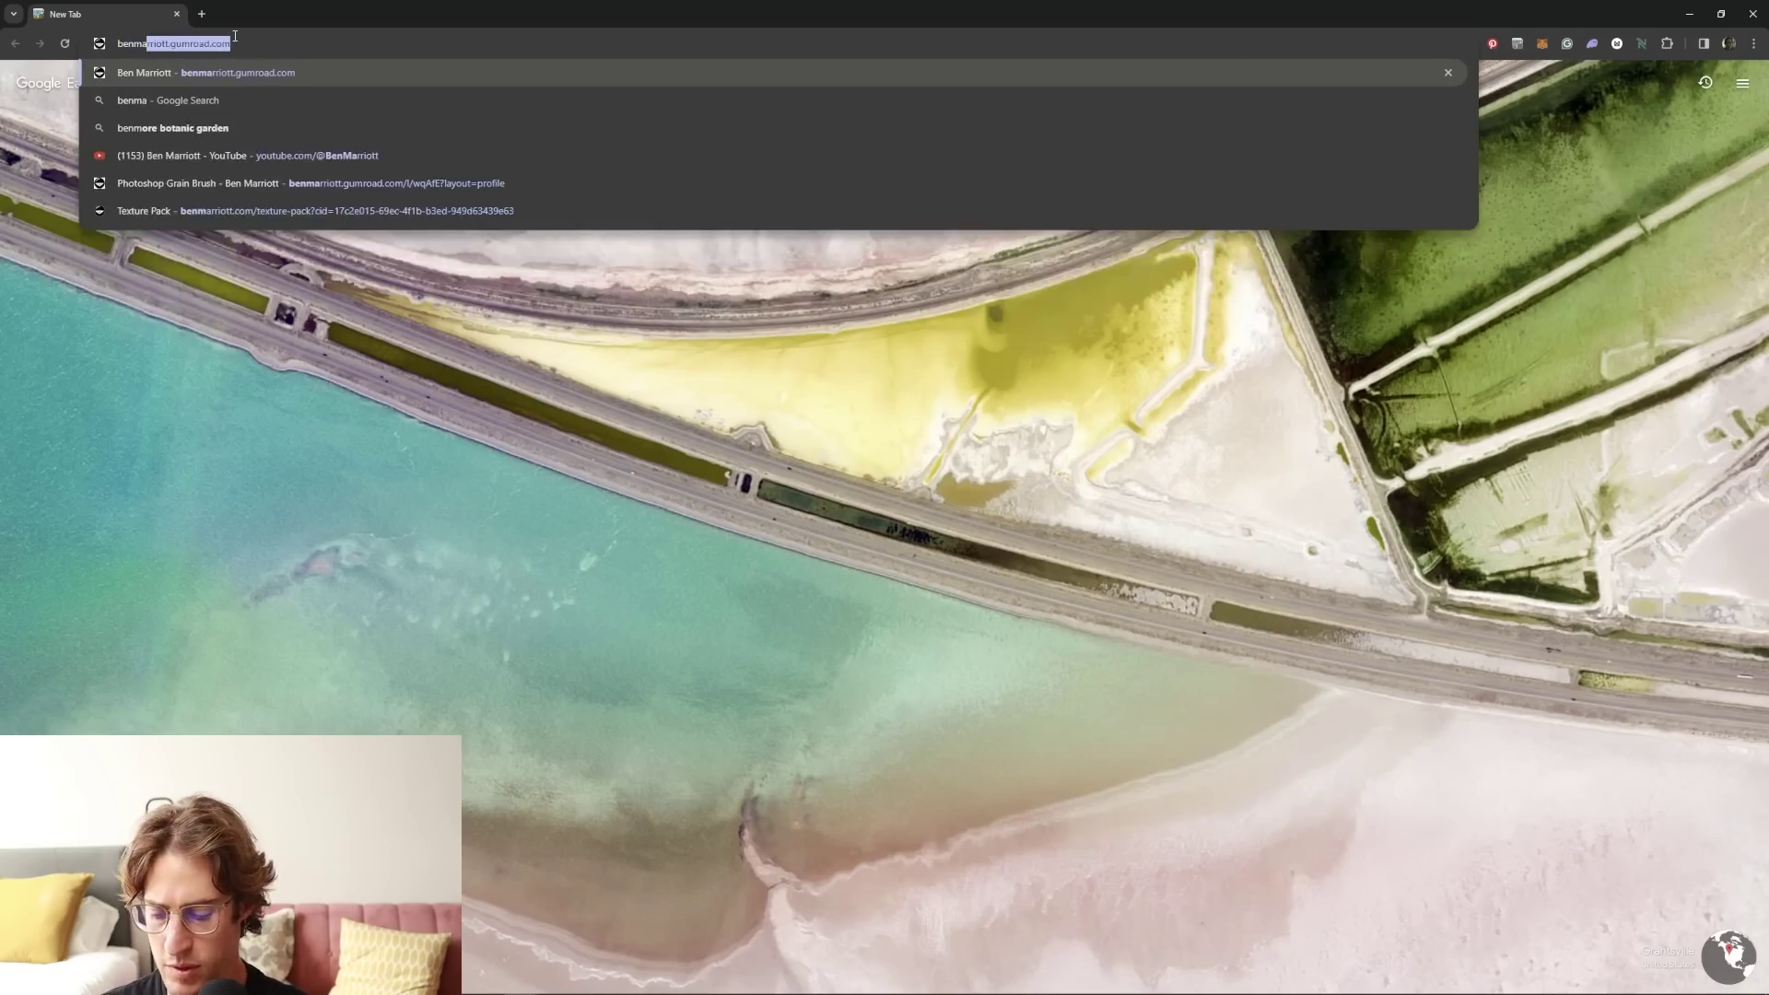
pyautogui.press('Return')
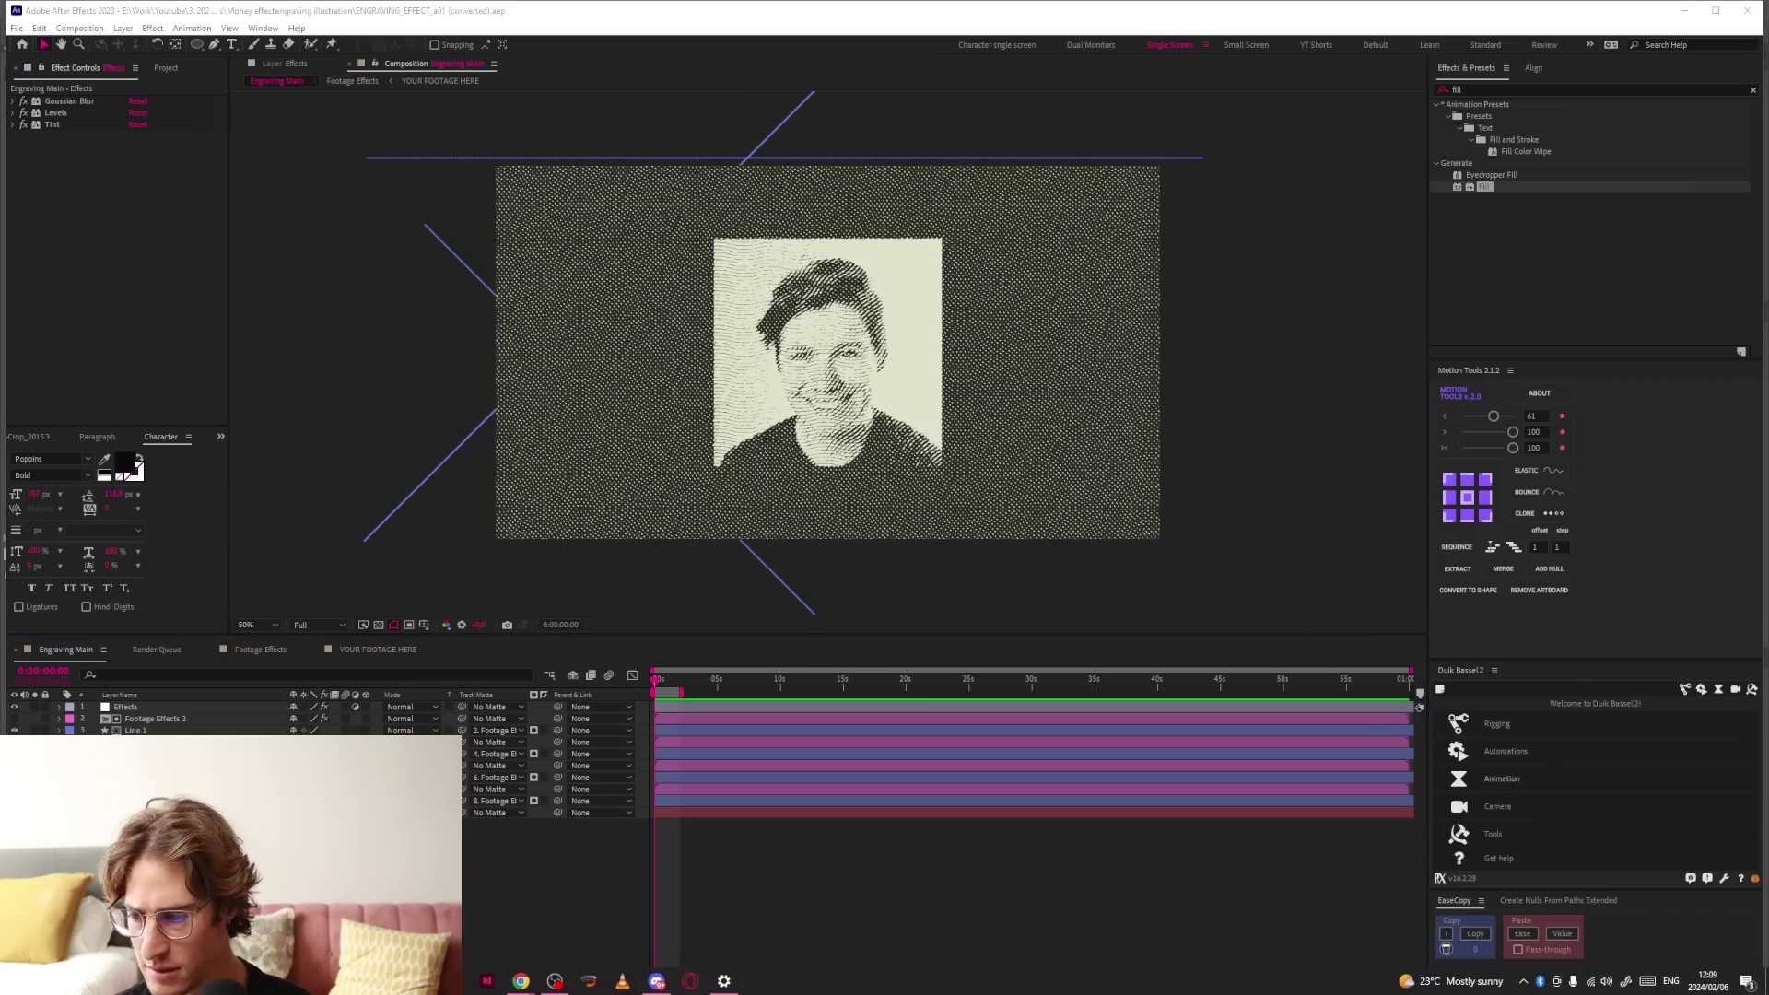
pyautogui.hotkey('alt', 'Tab')
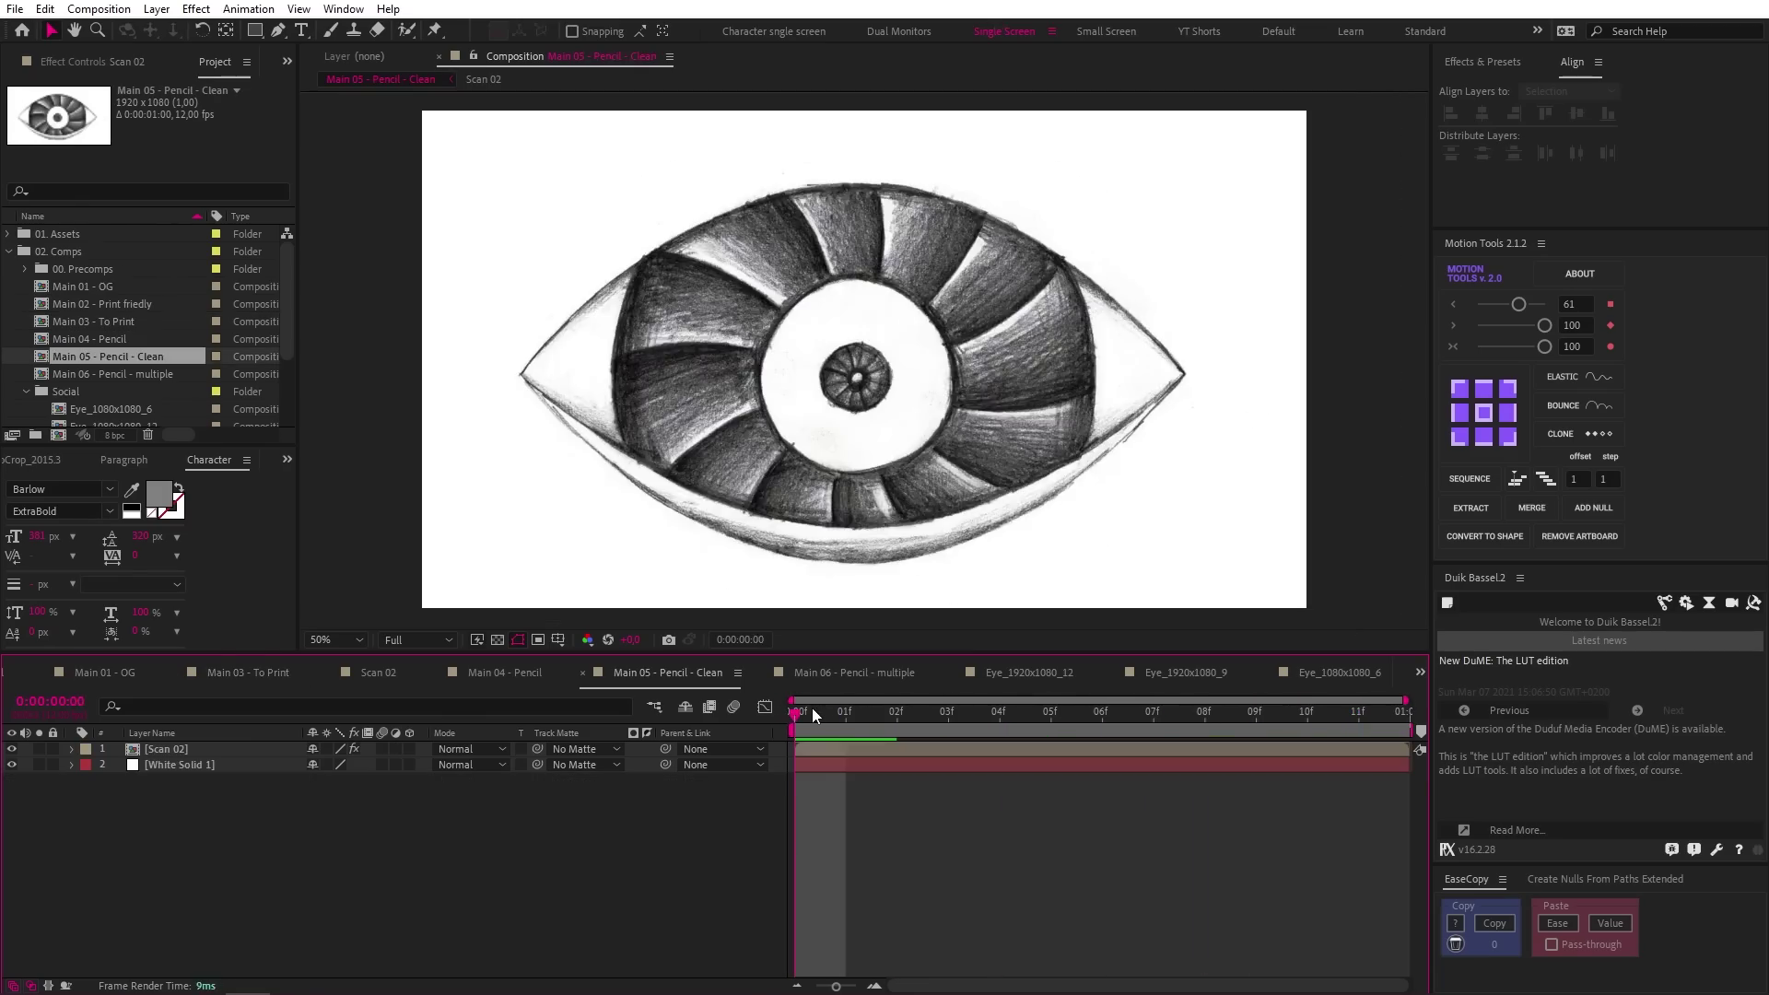
# Step: Scrub the pencil comp, then open the Eye_1080x1080_spiral, spiral_TOP, 1920x1080_9, _12 and _12_close comps
pyautogui.moveTo(811, 707); pyautogui.dragTo(1145, 715)
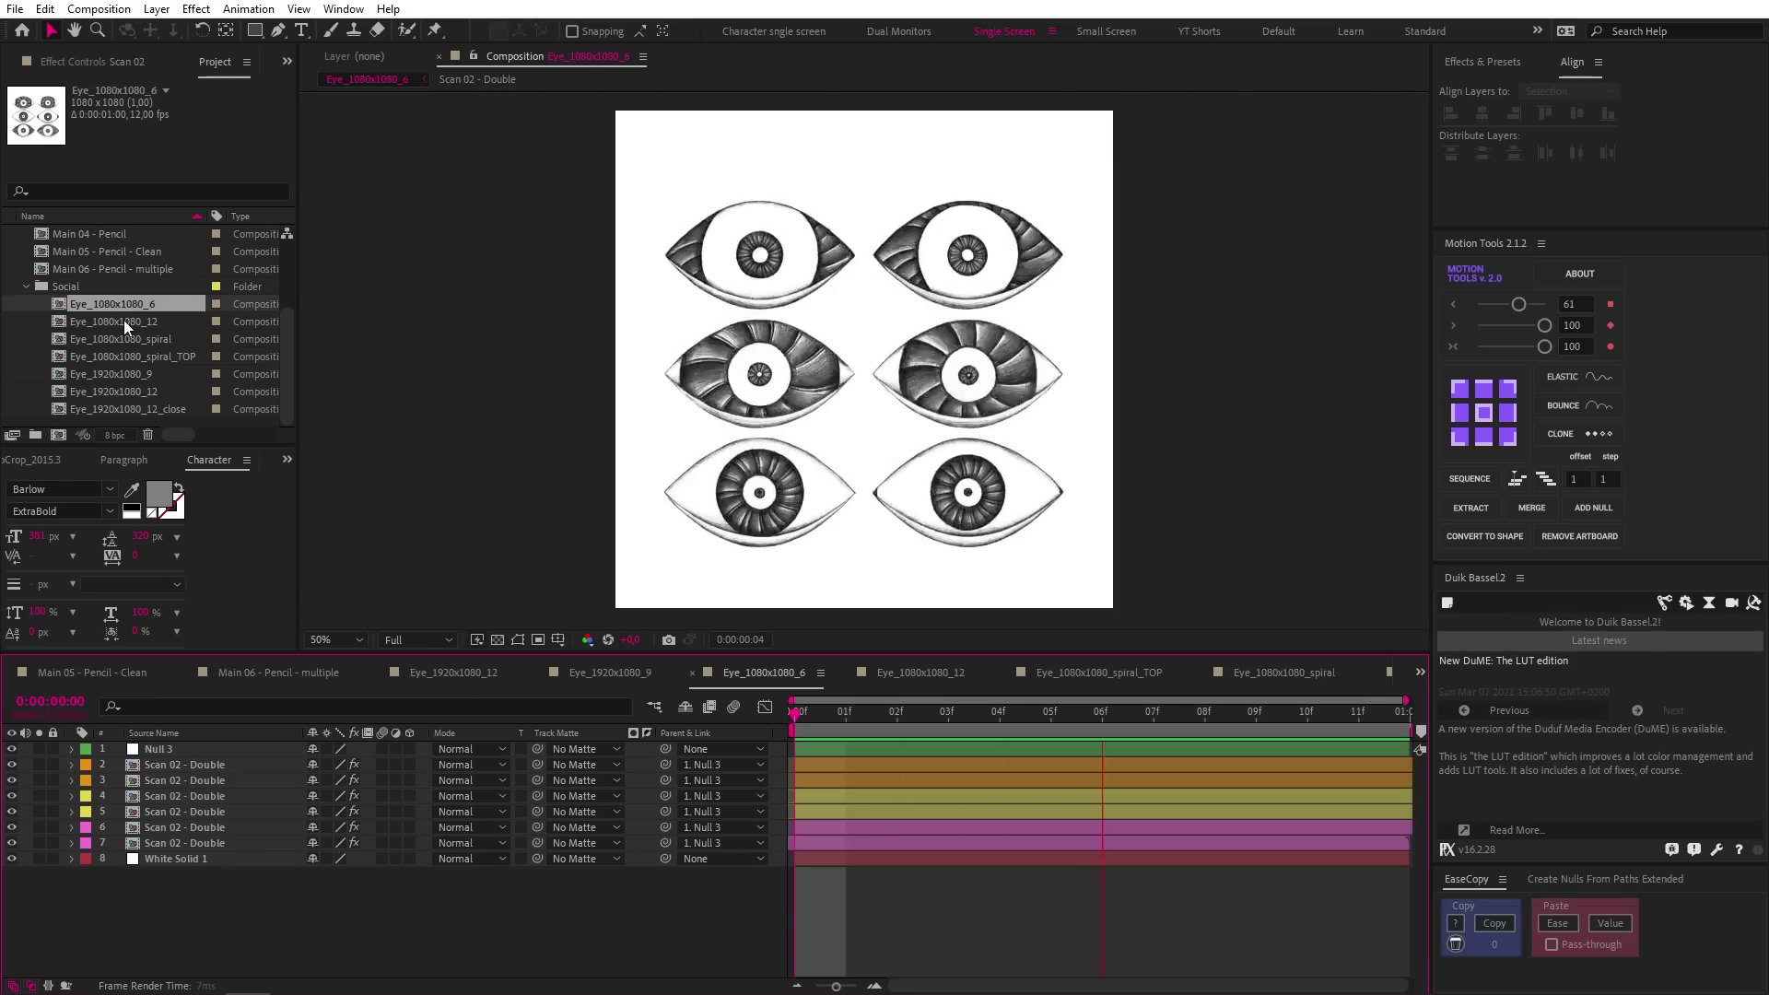
pyautogui.doubleClick(124, 339)
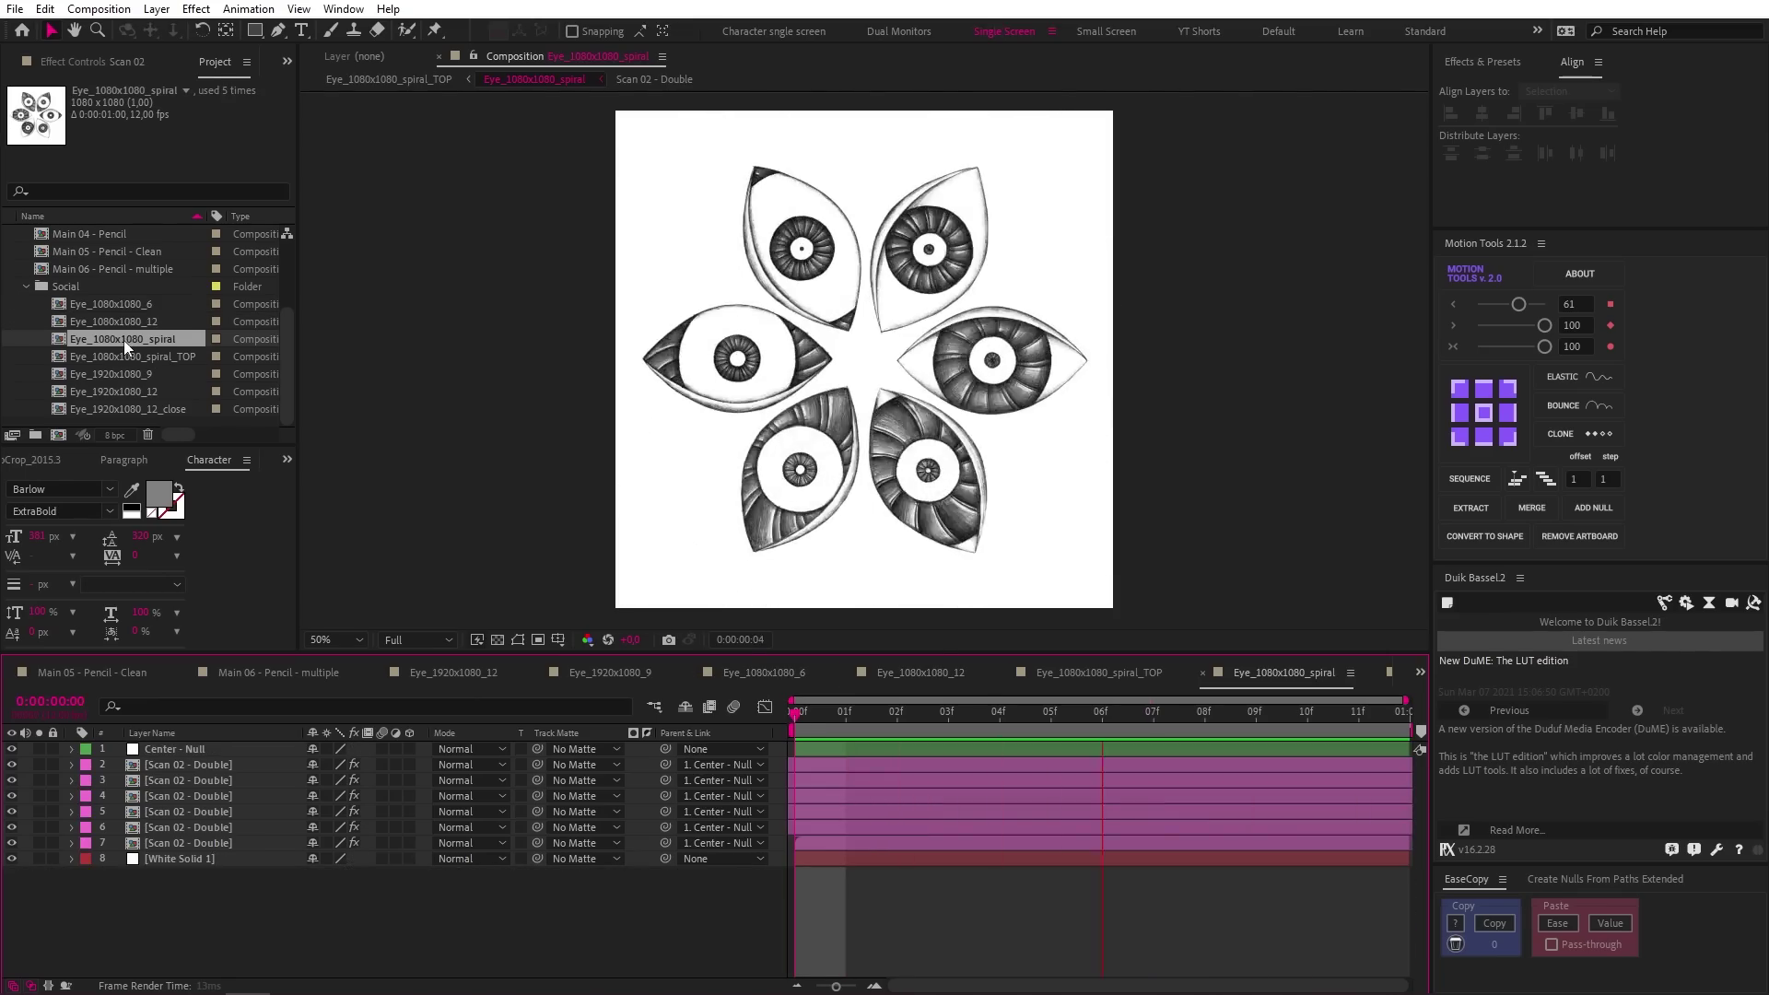
pyautogui.doubleClick(123, 355)
pyautogui.doubleClick(103, 373)
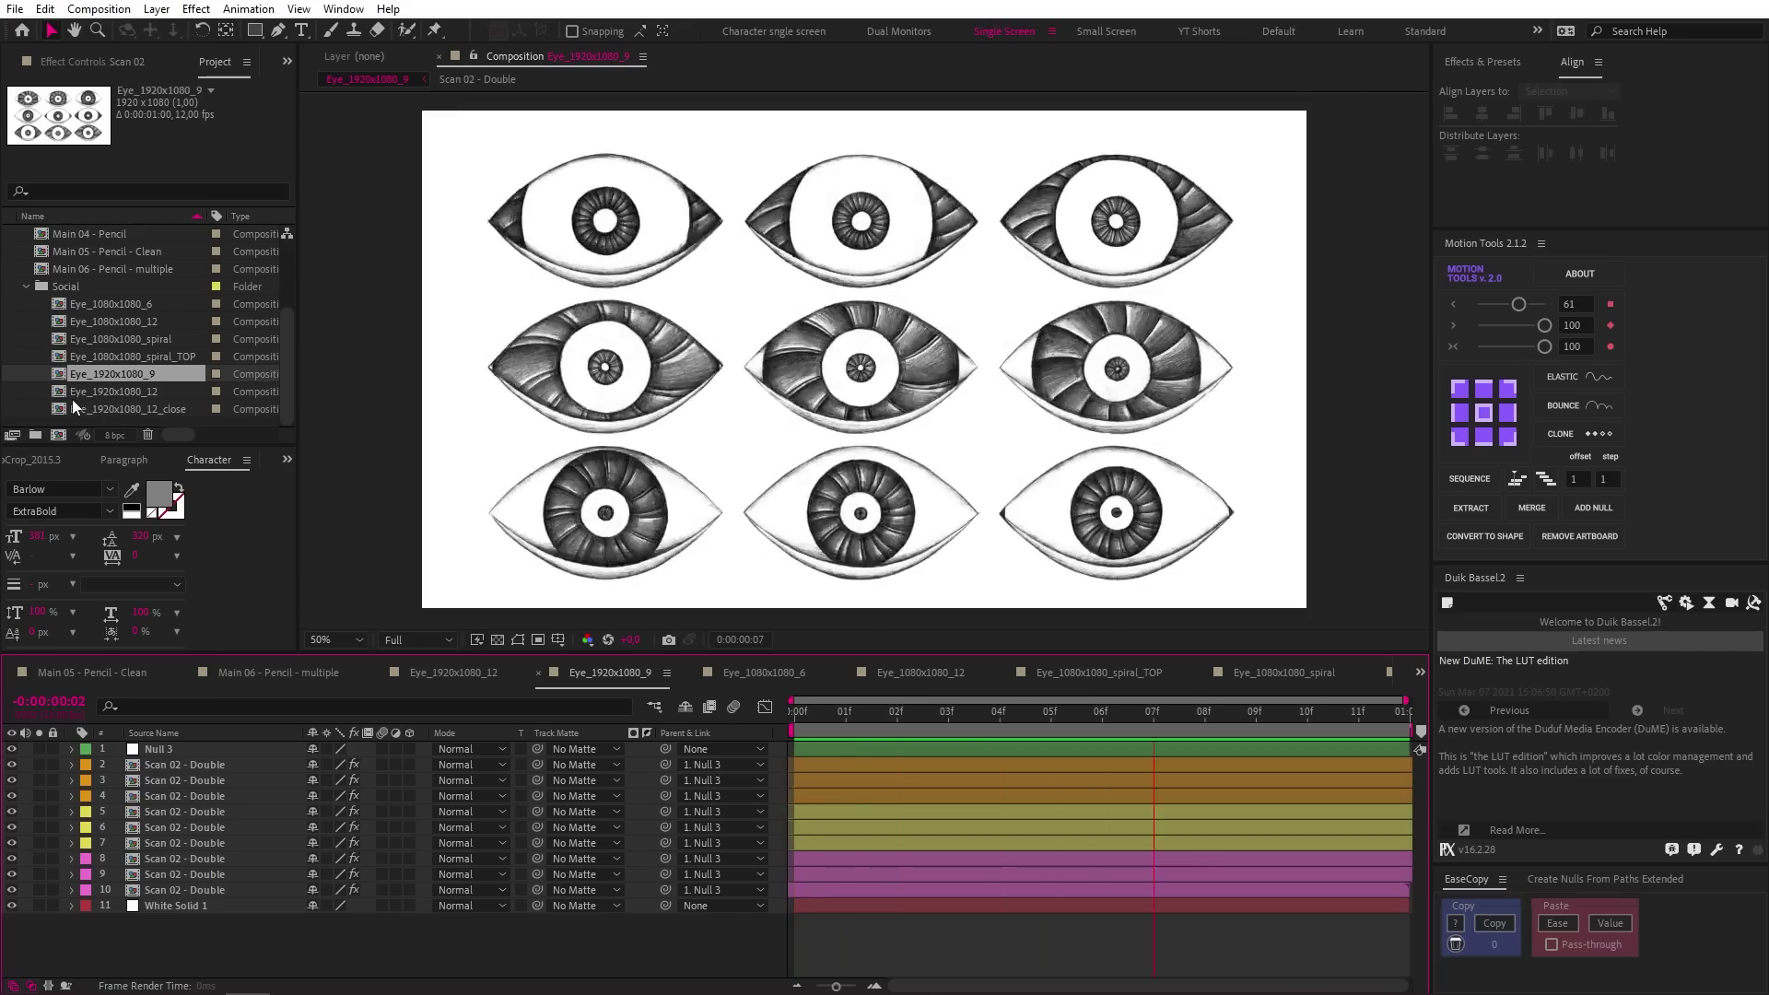
pyautogui.doubleClick(99, 390)
pyautogui.doubleClick(100, 406)
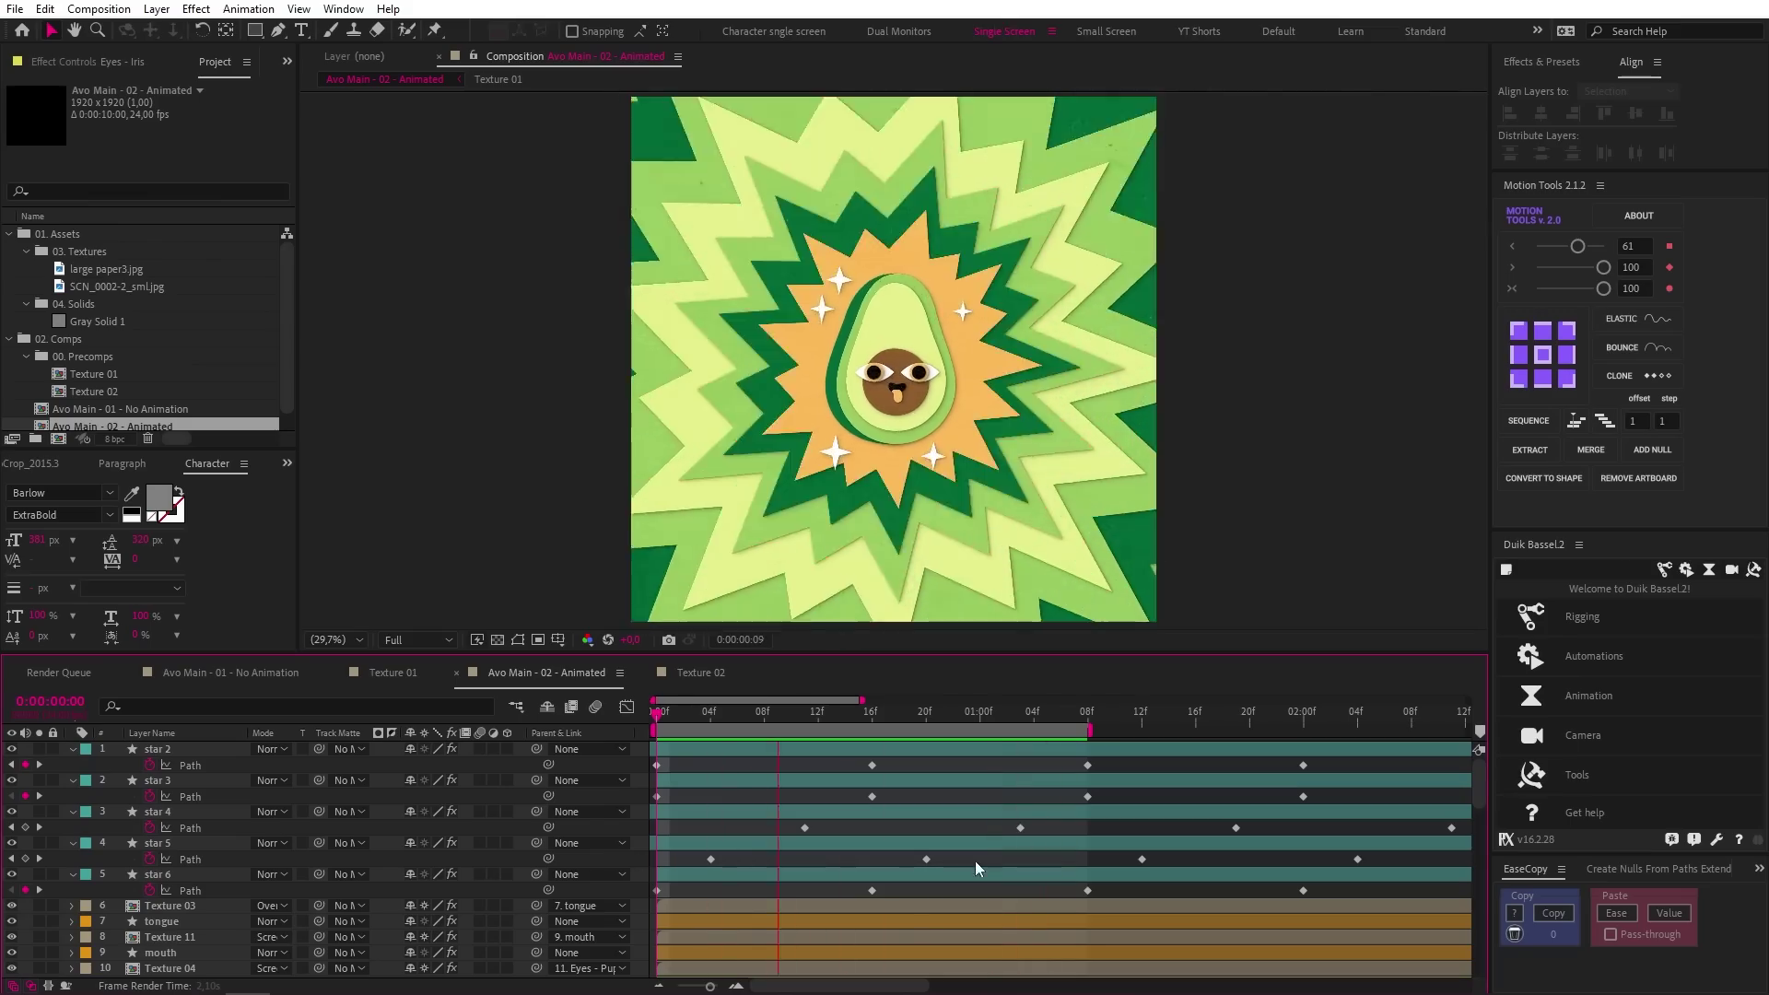
# Step: Stop the avocado preview and zoom the composition view to 100%
pyautogui.press('space')
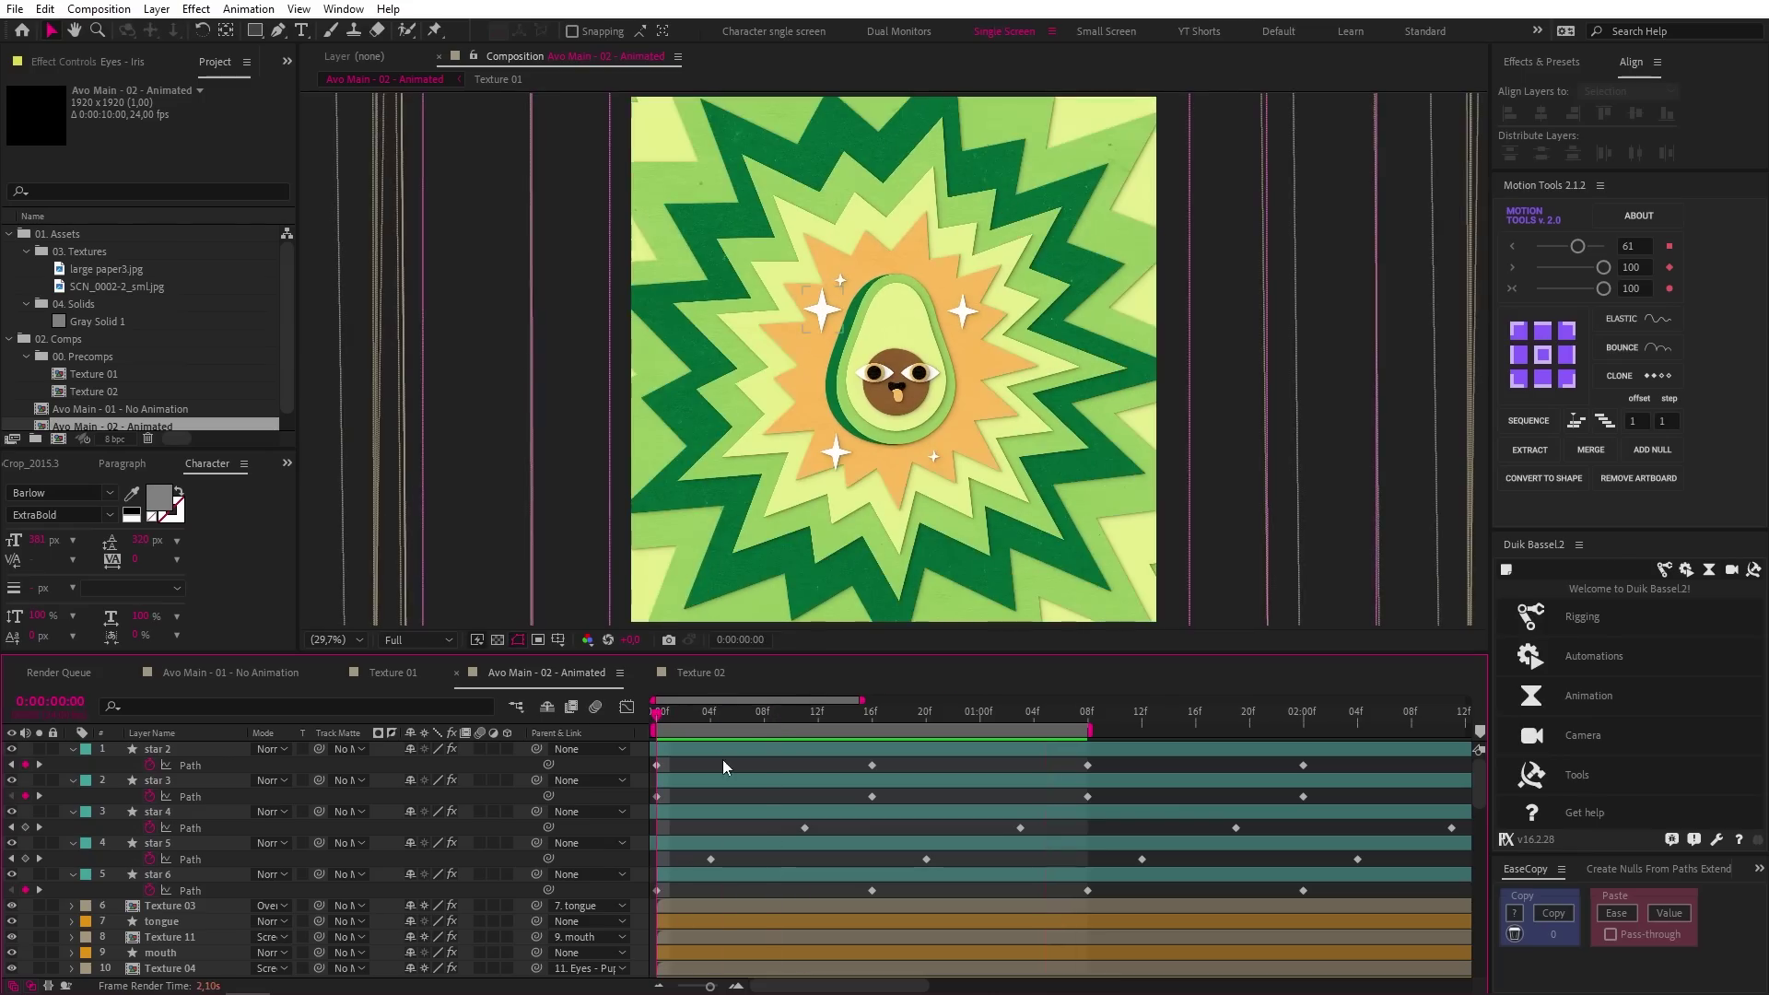
pyautogui.press('/')
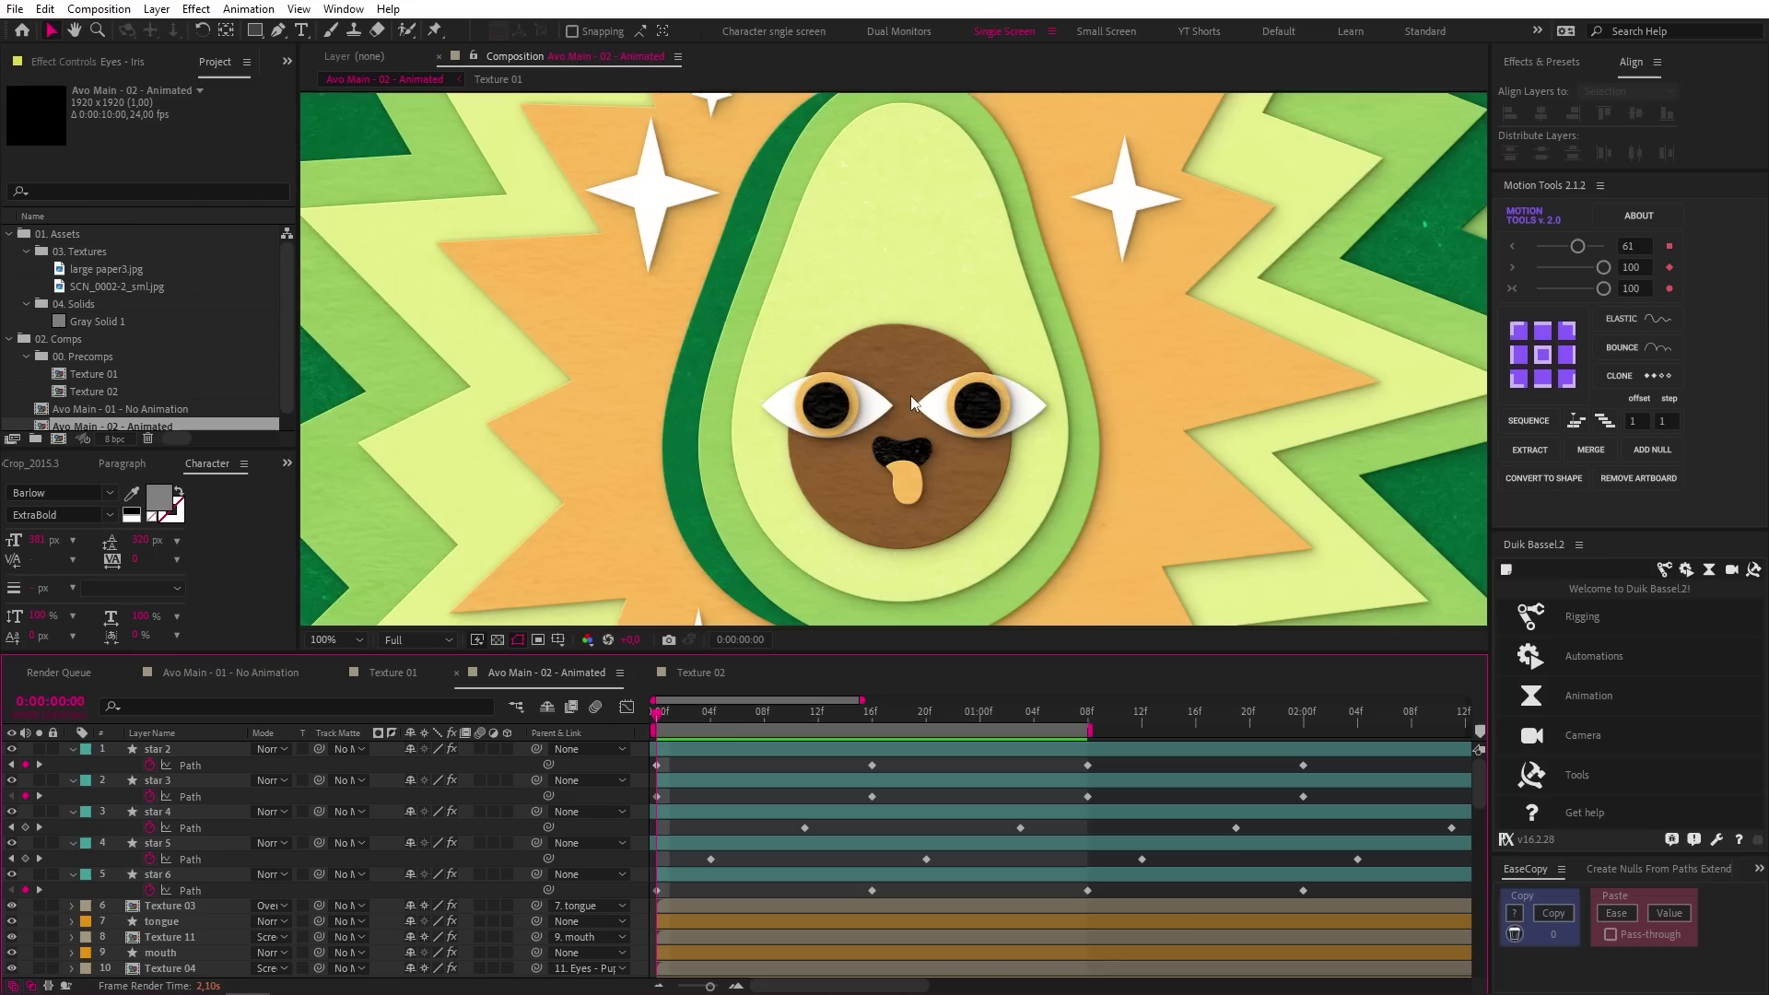
pyautogui.moveTo(988, 530); pyautogui.dragTo(977, 422)
pyautogui.scroll(-4, 194, 857)
# Step: Check the Eyes - Iris layer's Set Matte source, Eyes - Pupils, then inspect another layer's effects
pyautogui.click(184, 845)
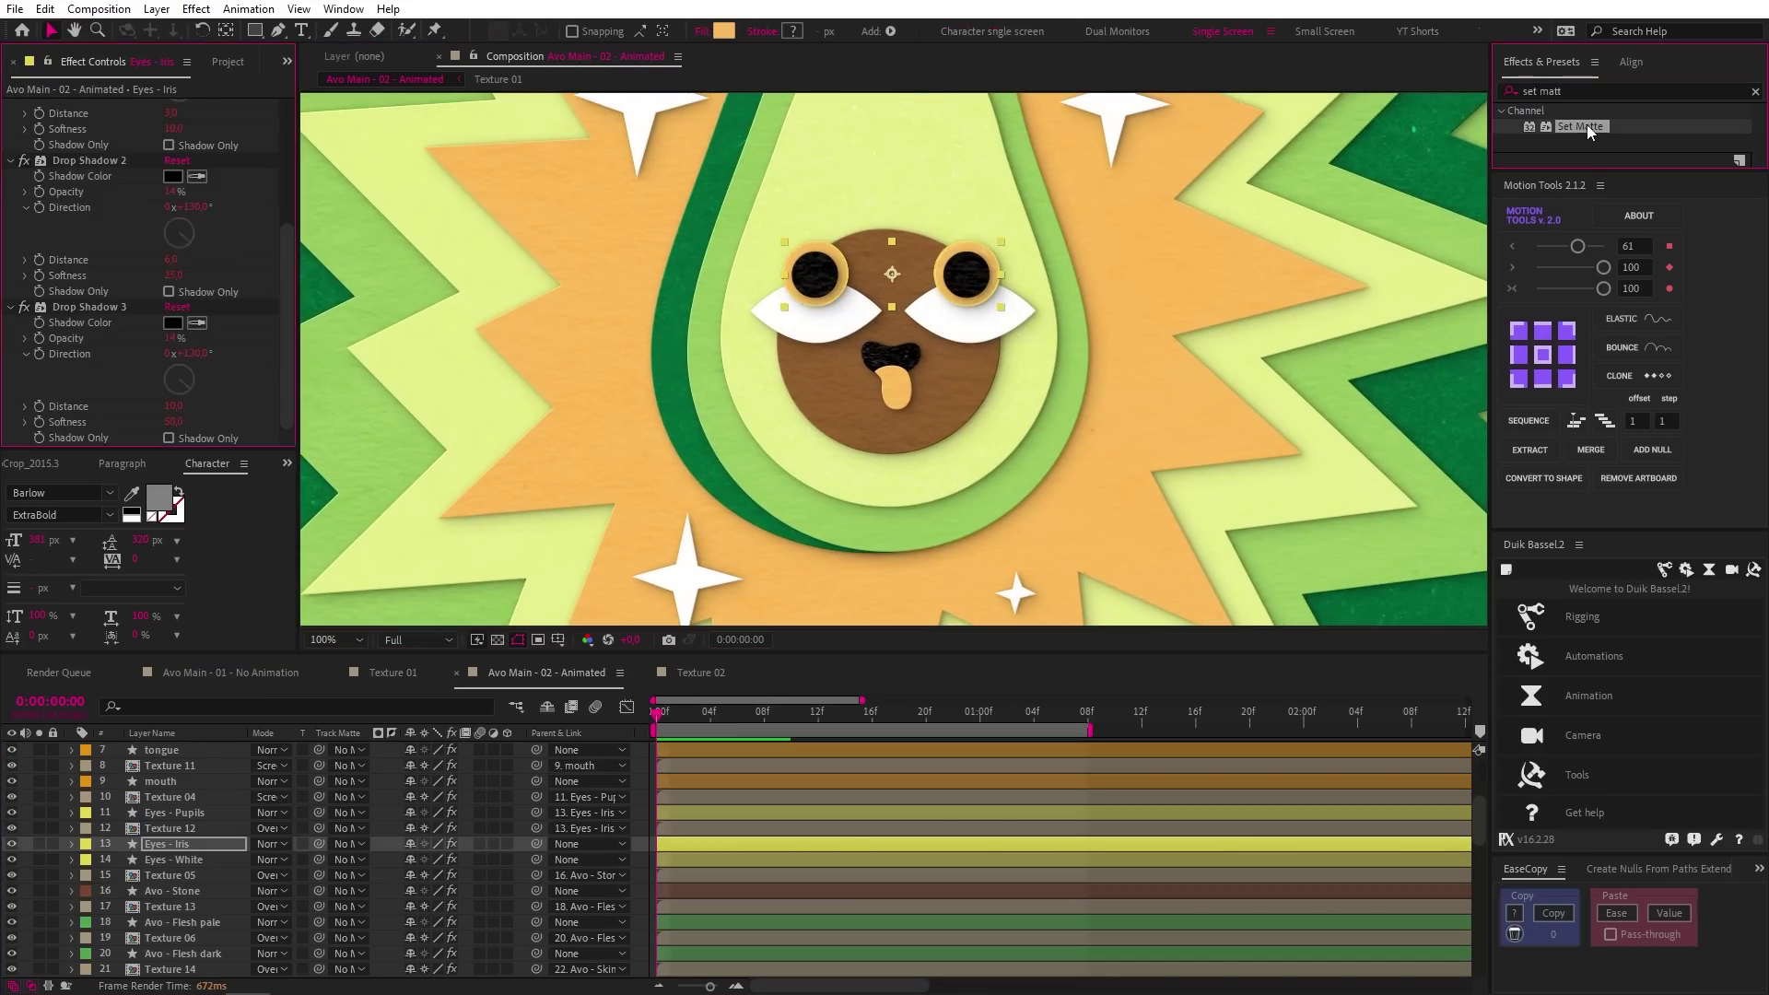
pyautogui.click(189, 359)
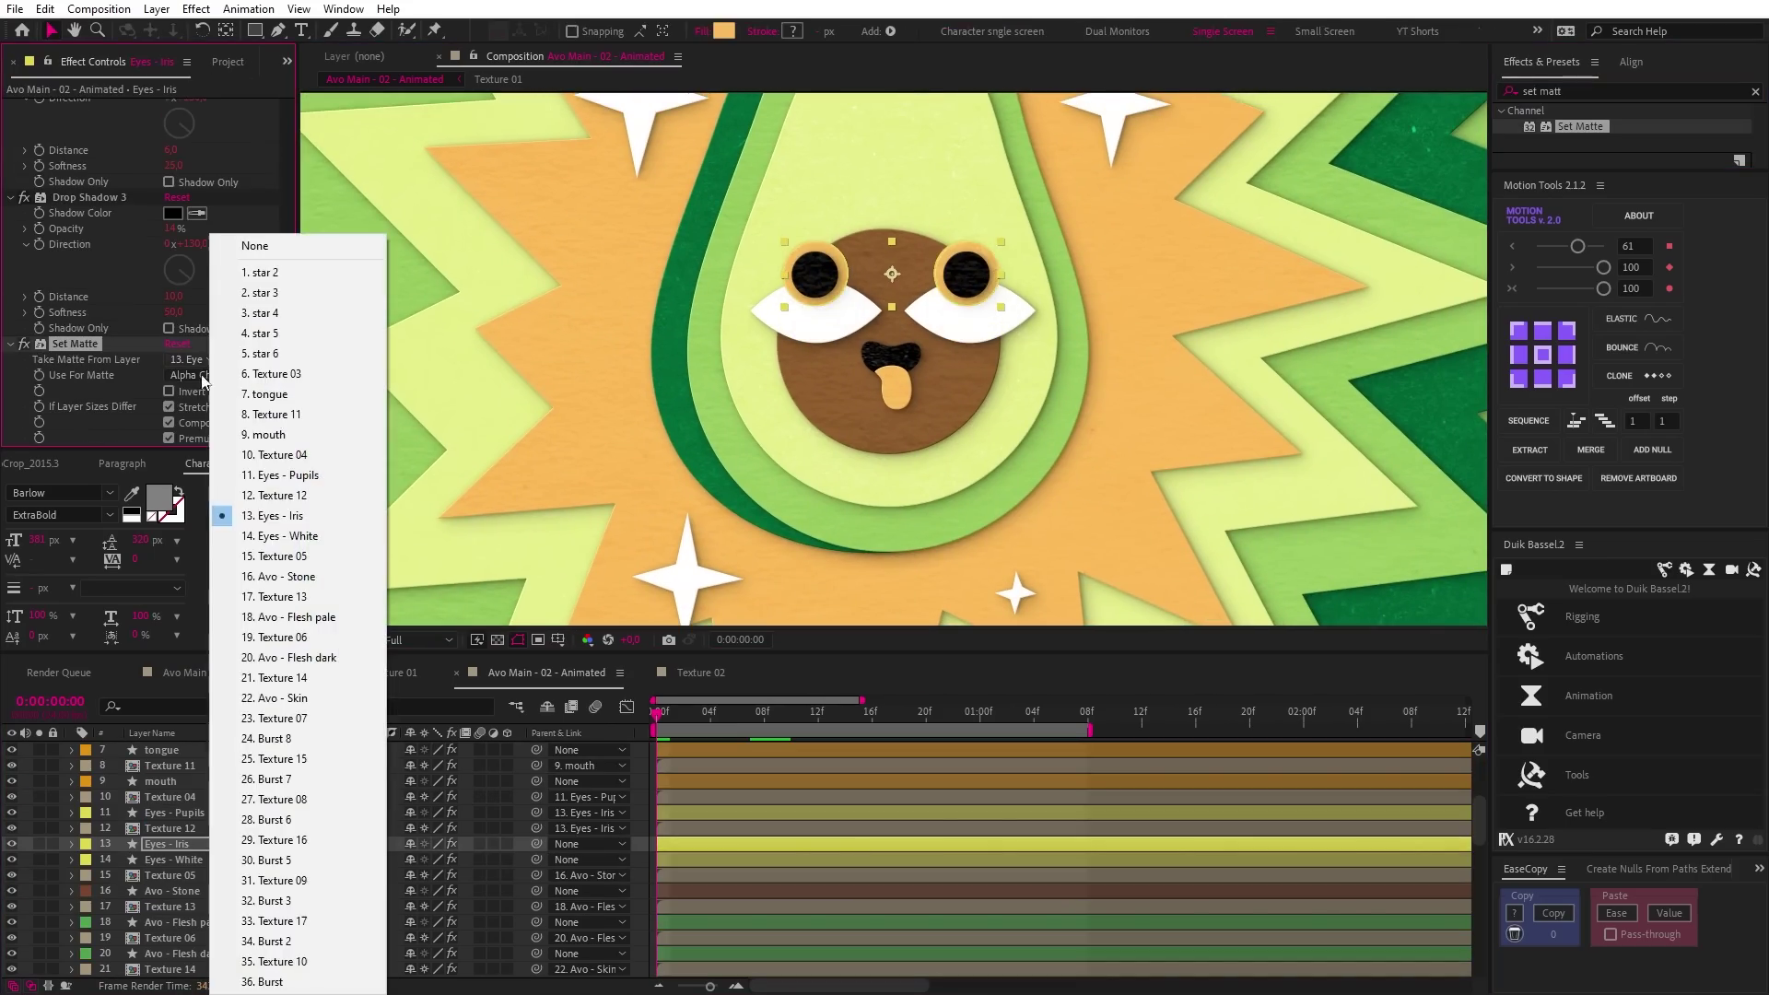
pyautogui.click(267, 536)
pyautogui.click(175, 813)
pyautogui.click(1098, 899)
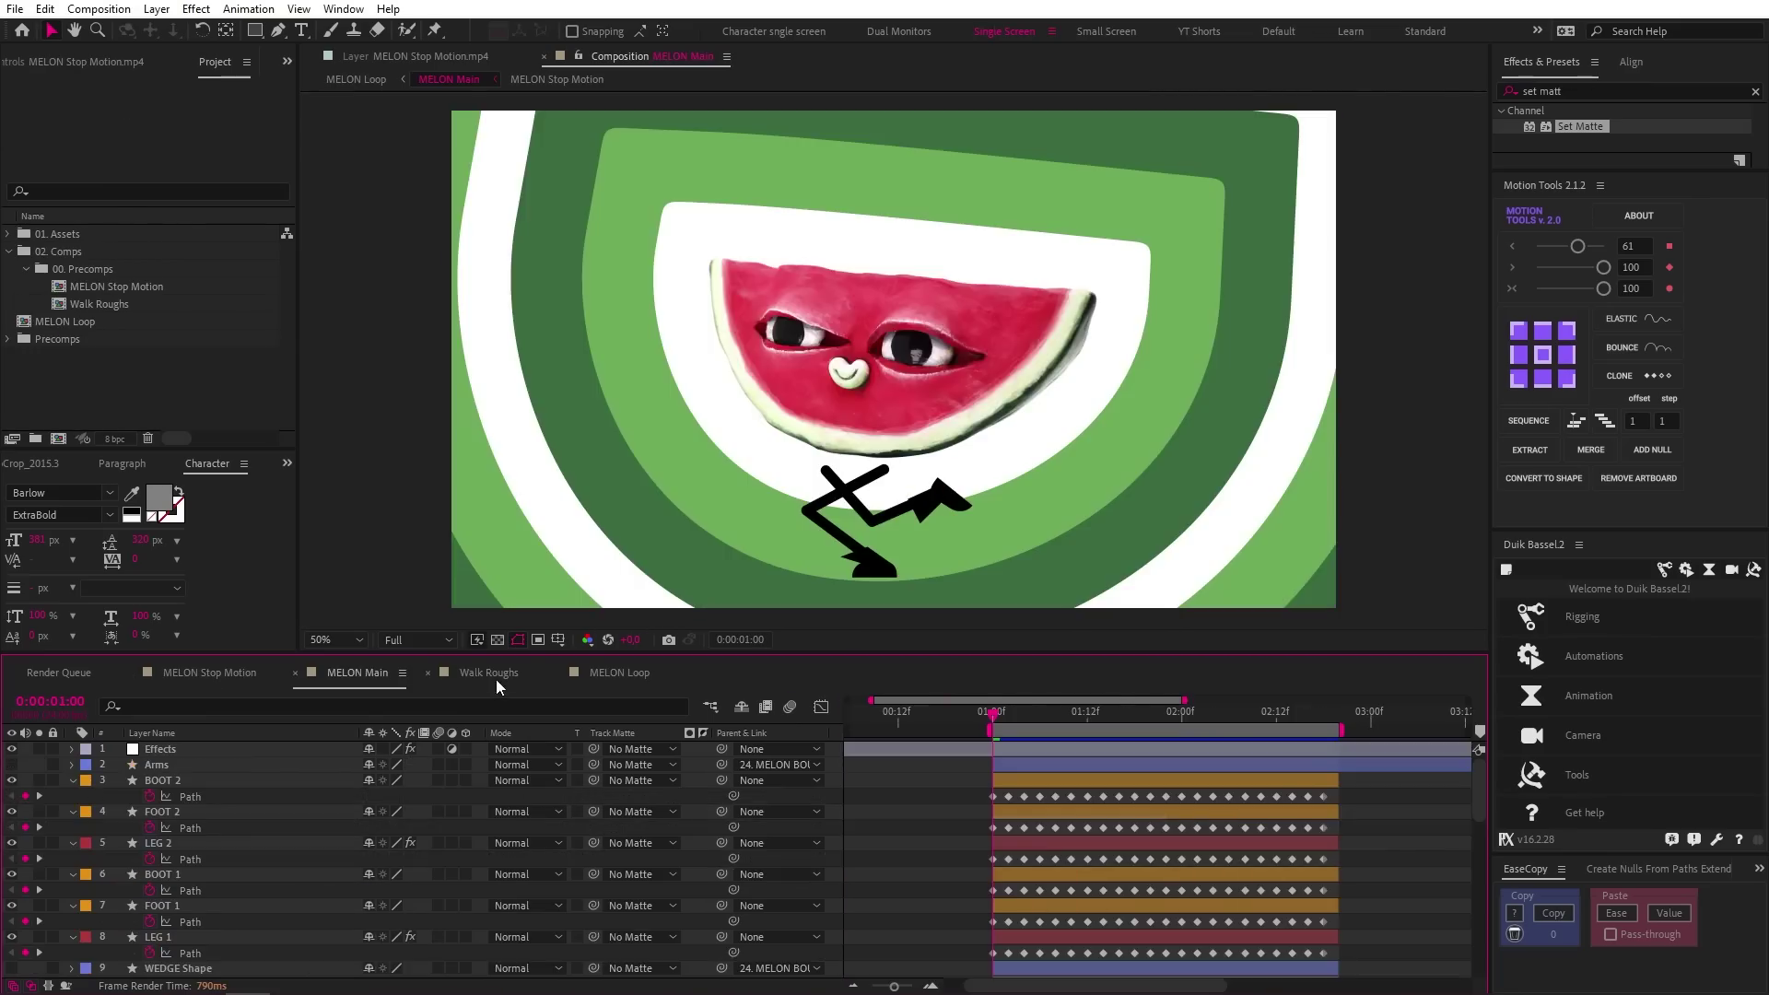
# Step: View Walk Roughs, then show the blue Melon Roughs layer in MELON Main and preview it
pyautogui.click(495, 674)
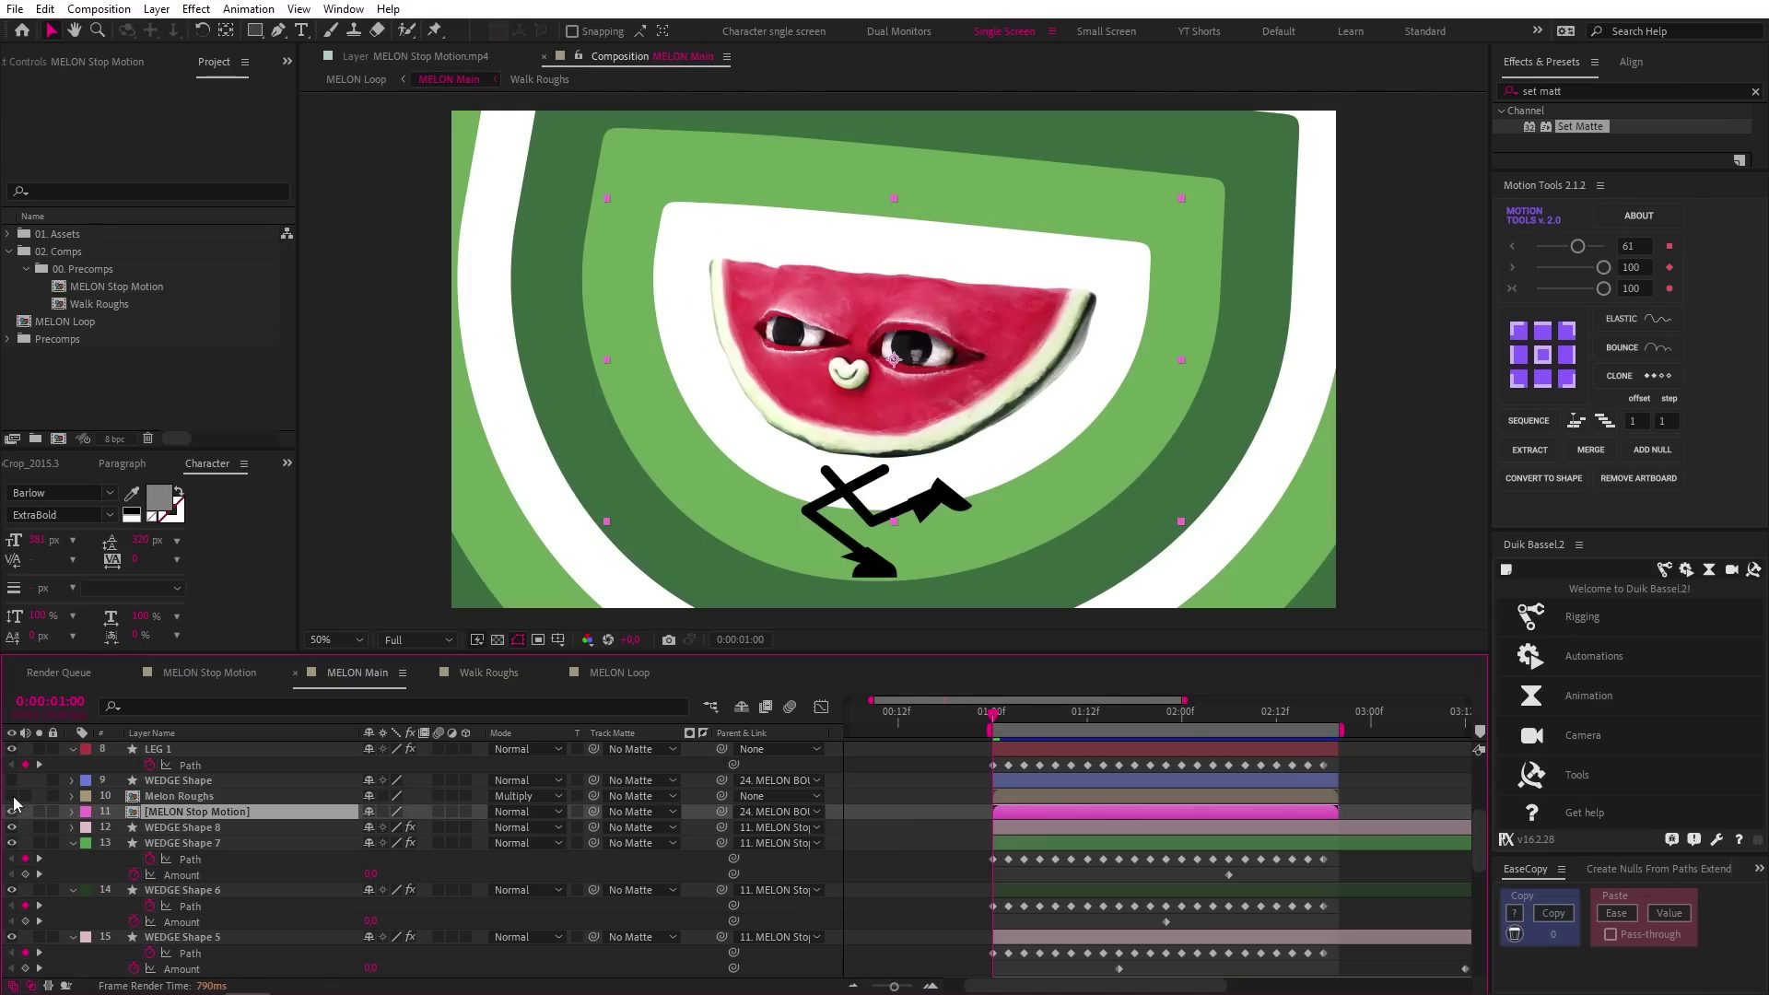
pyautogui.click(12, 796)
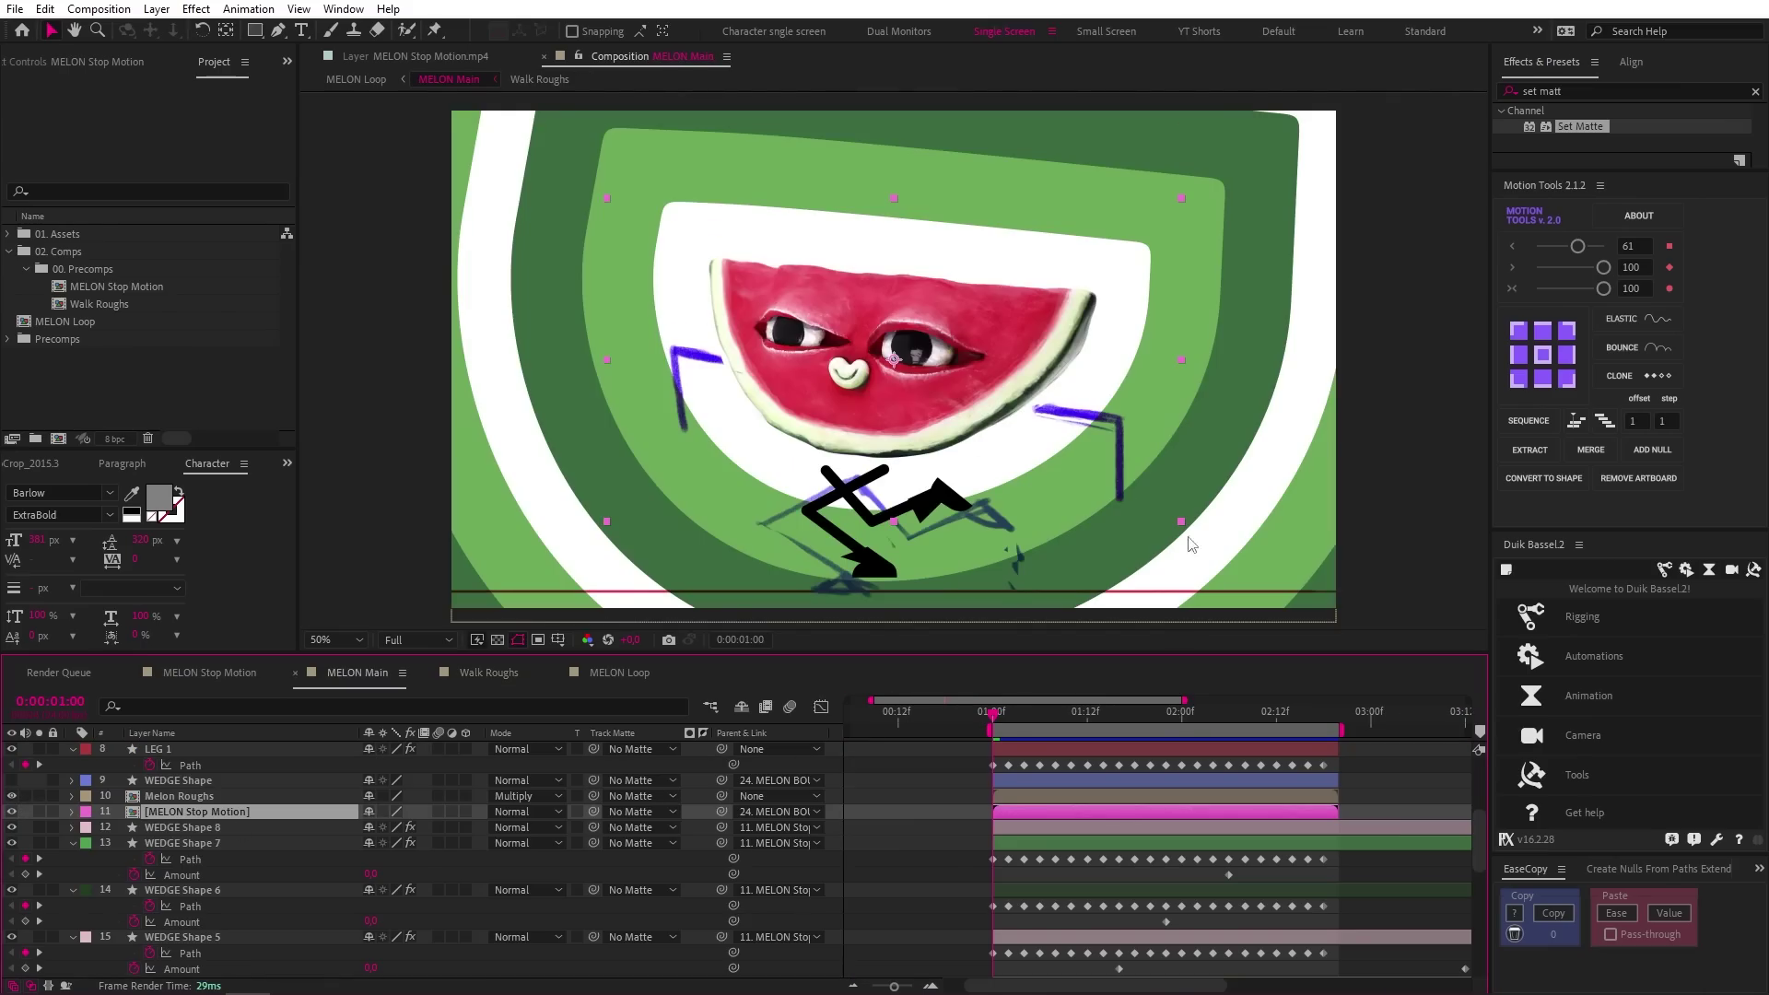
pyautogui.press('space')
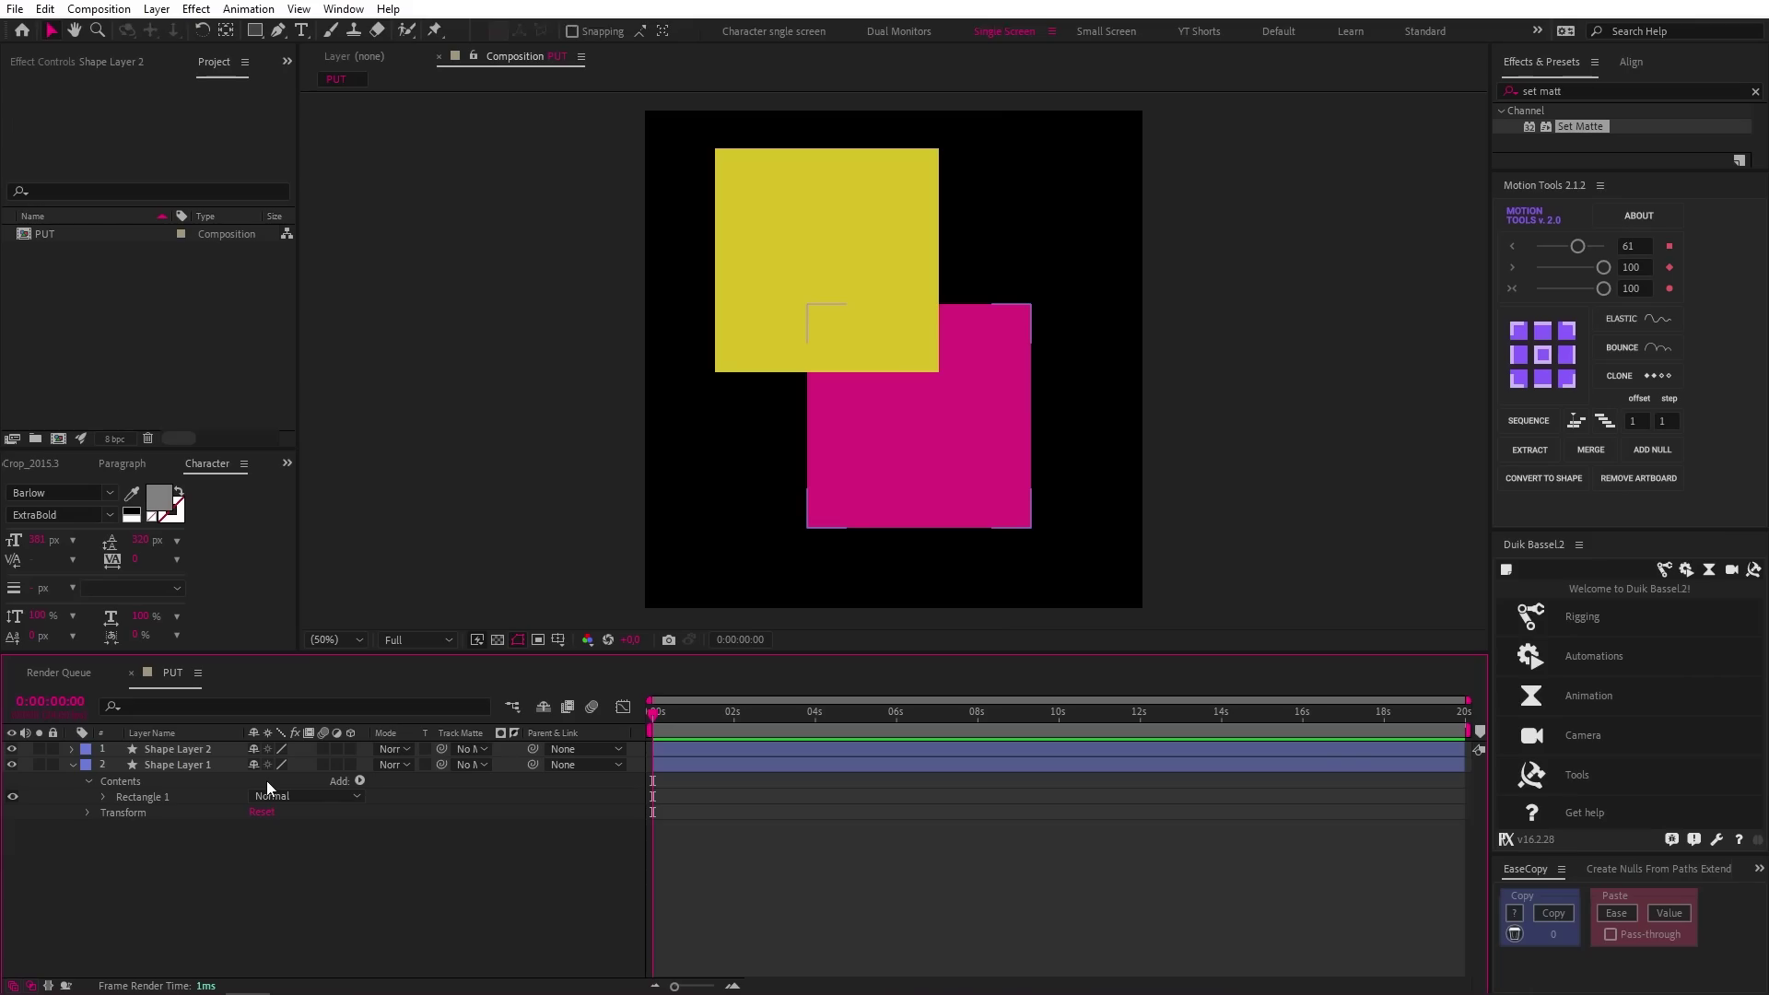
# Step: Clip the yellow square to the magenta one with Preserve Underlying Transparency and position it and its copy
pyautogui.click(201, 750)
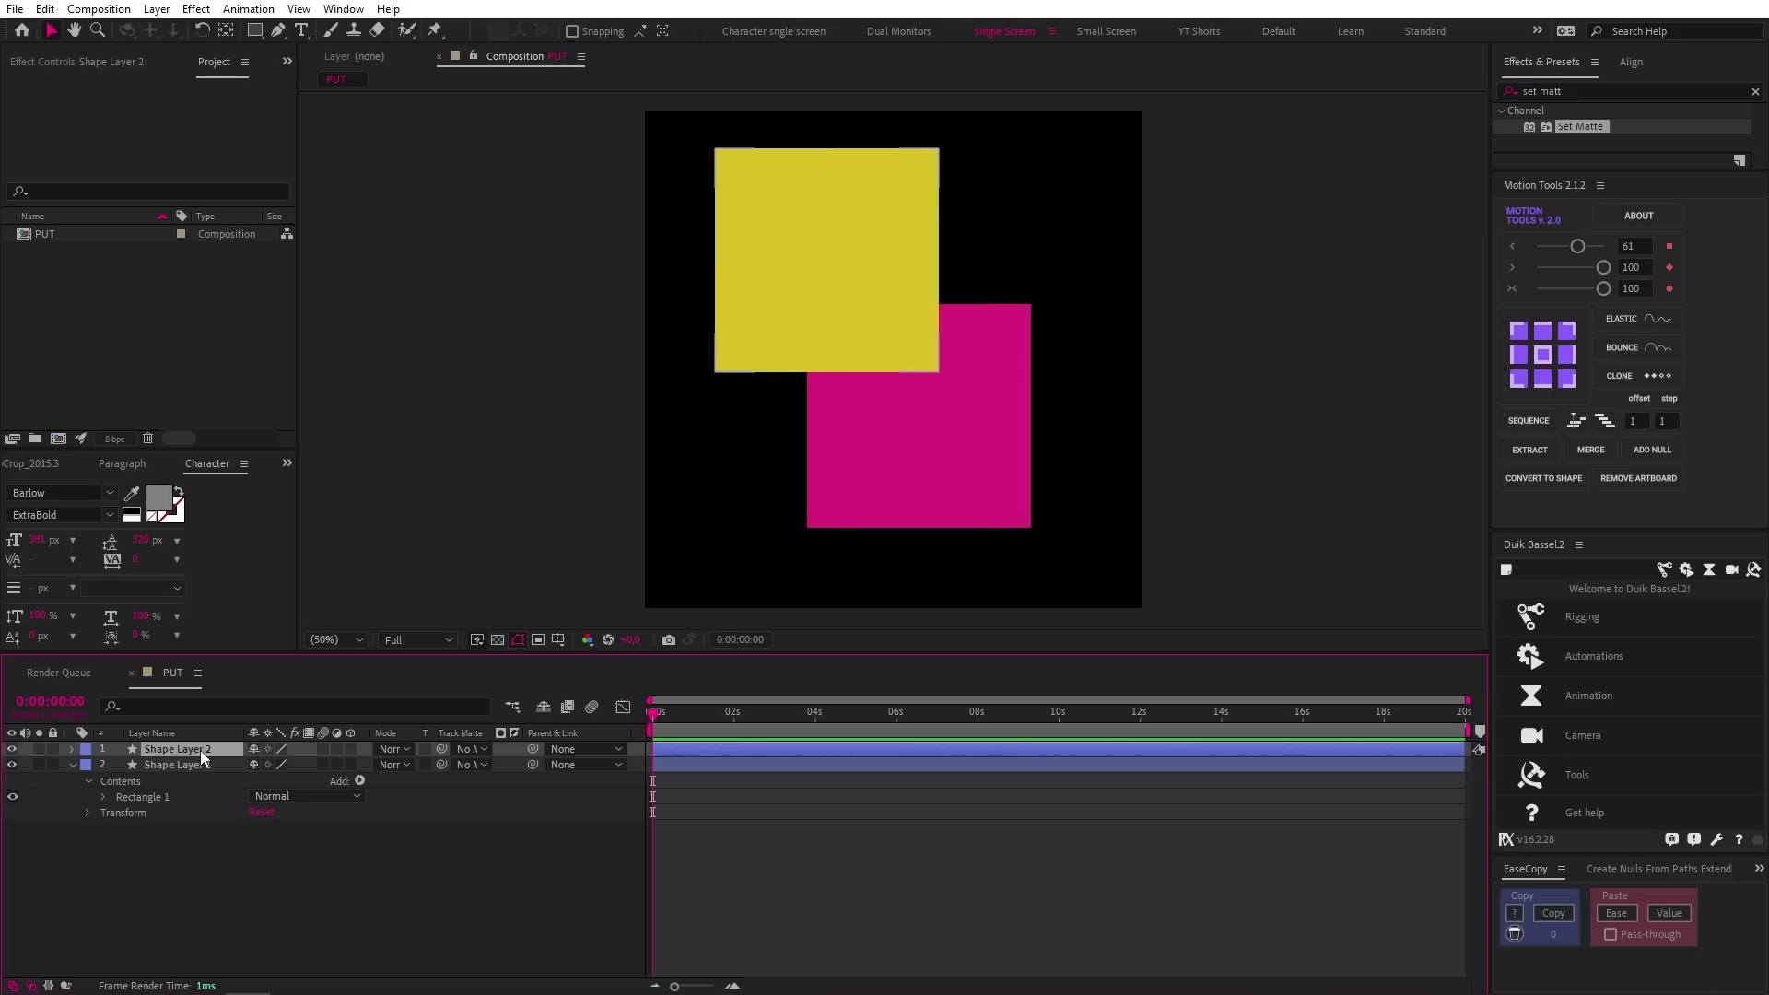
pyautogui.click(424, 749)
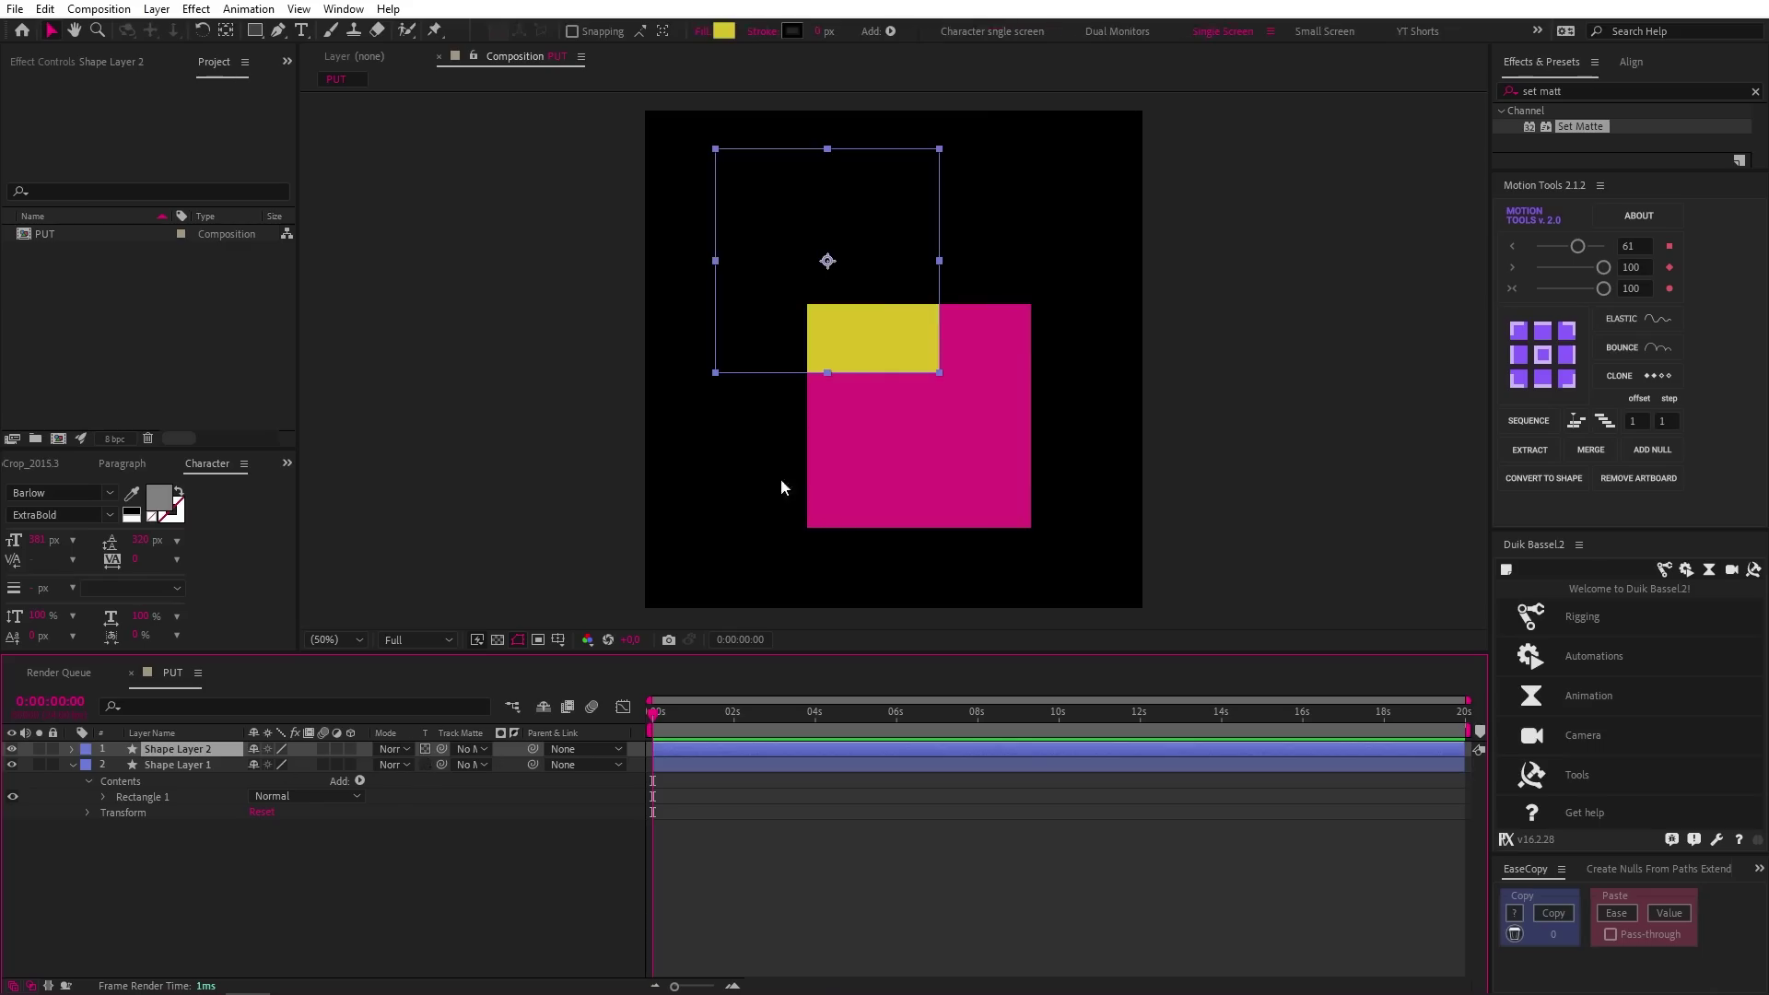
pyautogui.moveTo(848, 275)
pyautogui.mouseDown()
pyautogui.moveTo(955, 324)
pyautogui.moveTo(1018, 300)
pyautogui.moveTo(1007, 506)
pyautogui.moveTo(811, 343)
pyautogui.moveTo(837, 290)
pyautogui.mouseUp()
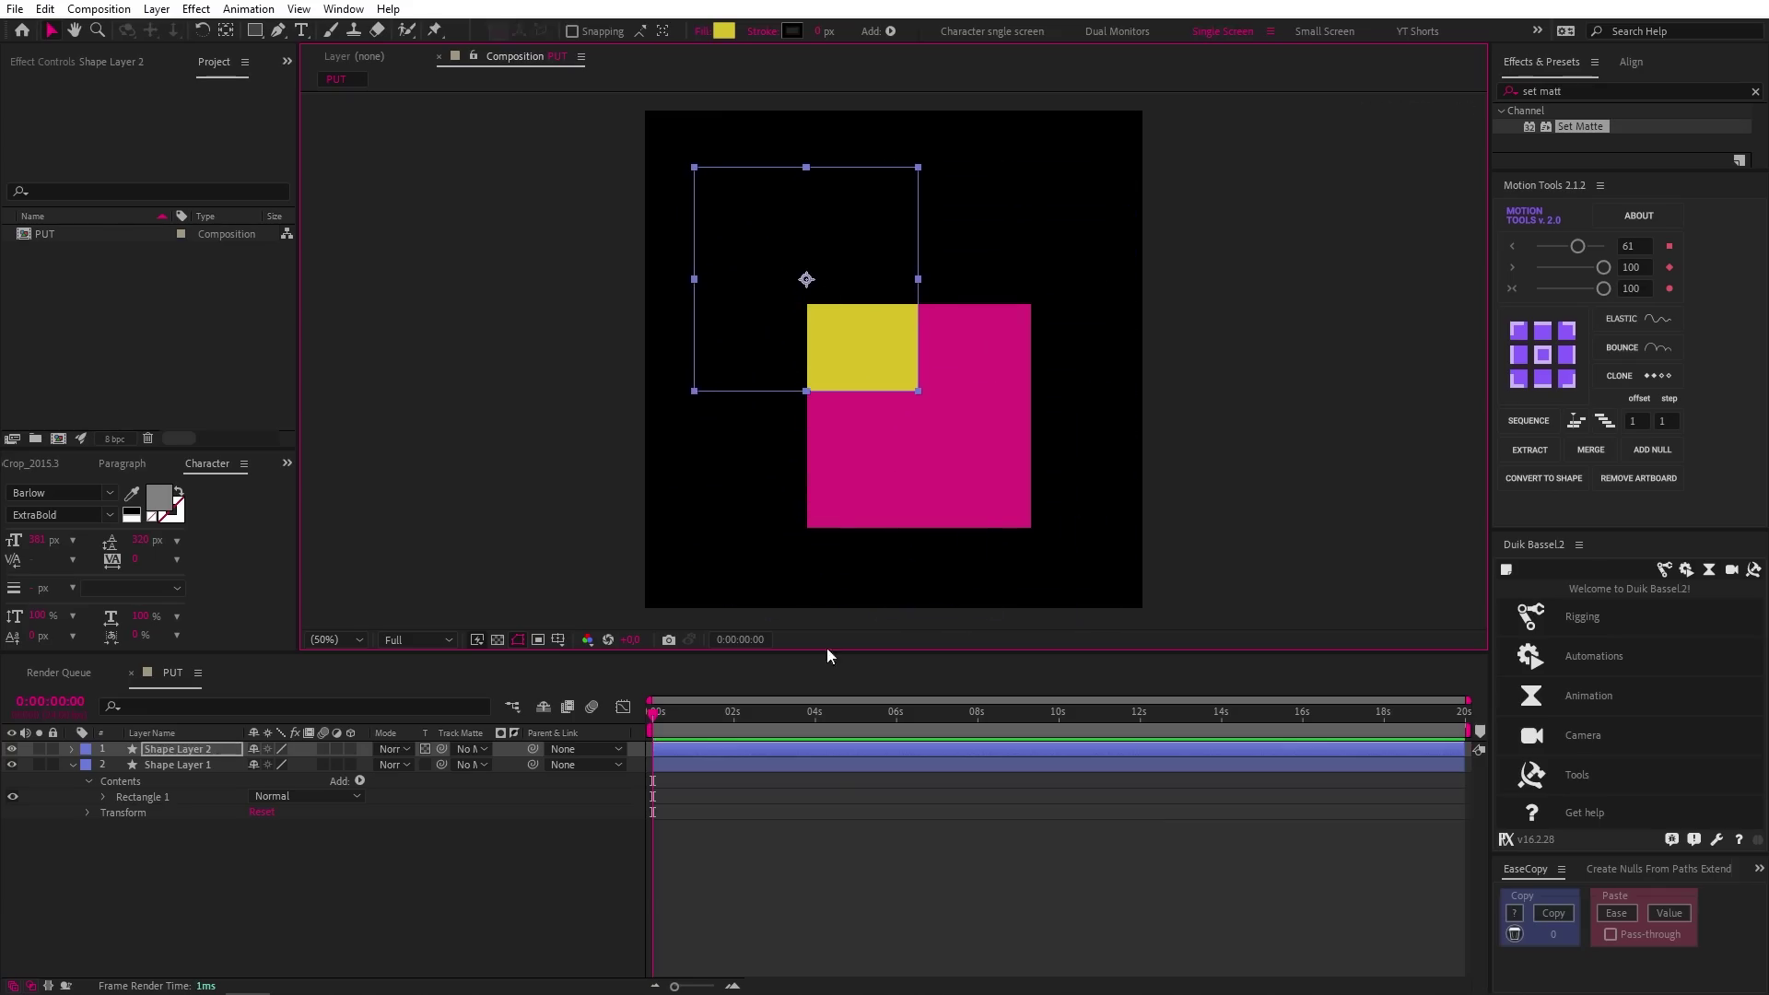
pyautogui.click(826, 793)
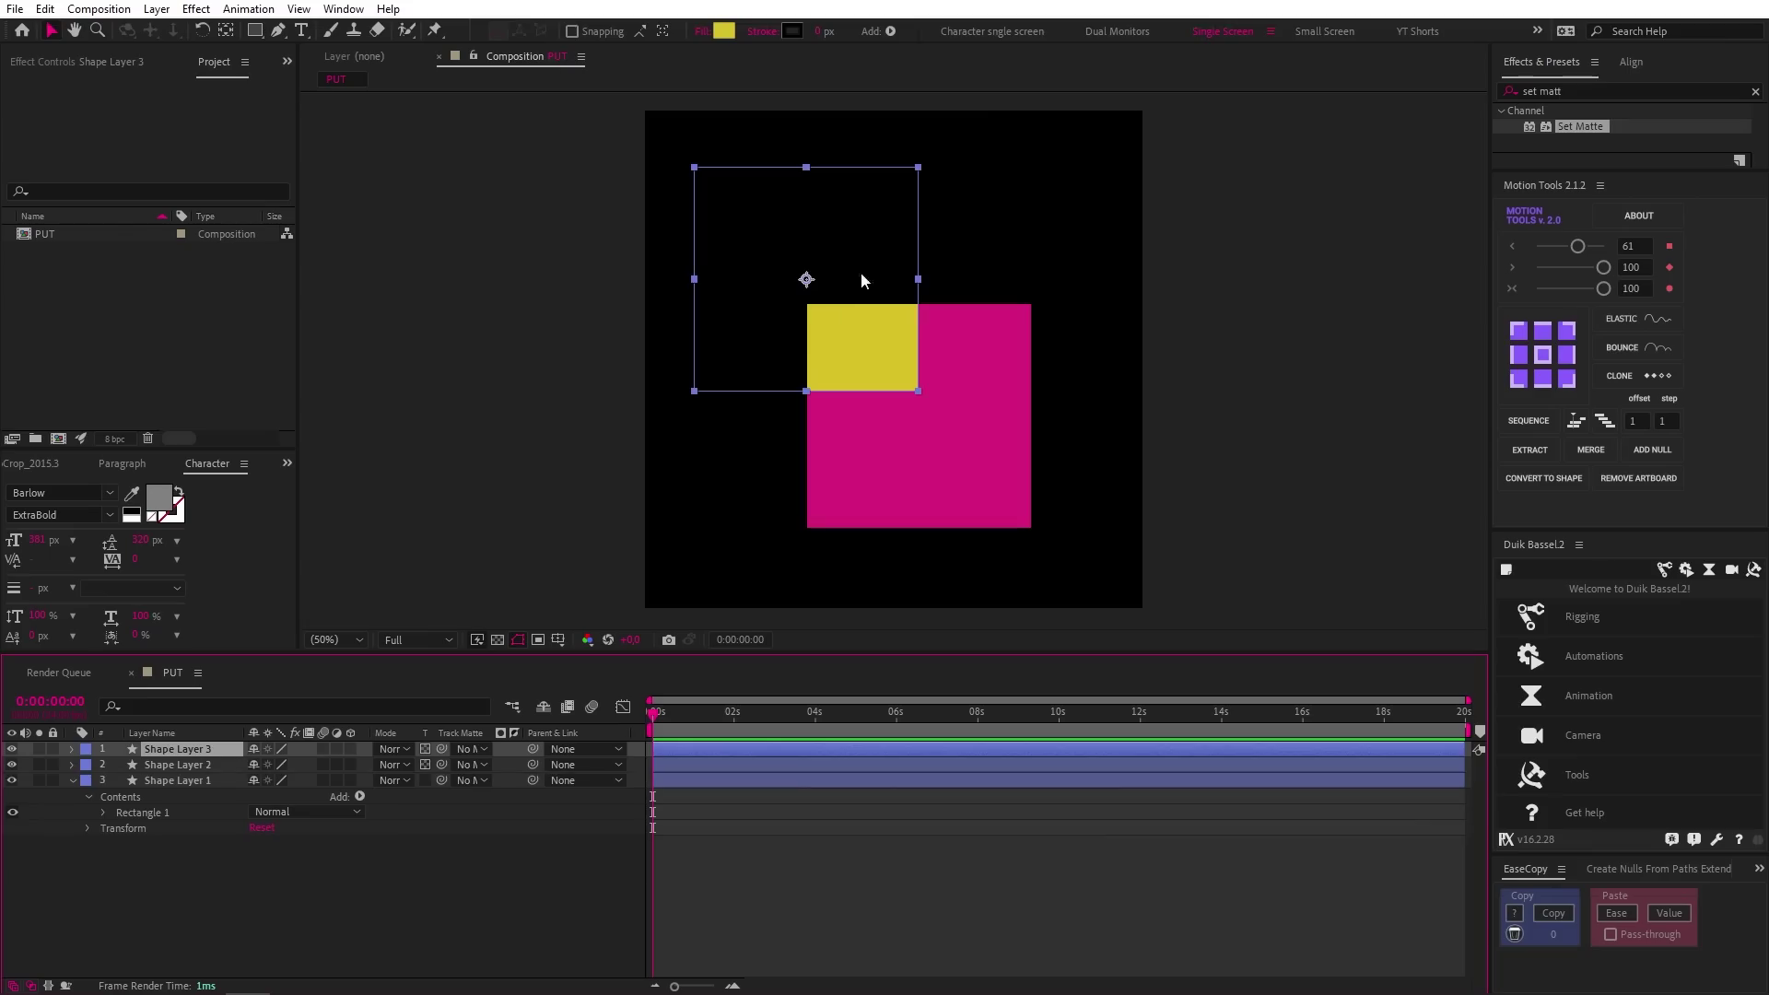
pyautogui.moveTo(894, 237); pyautogui.dragTo(1011, 278)
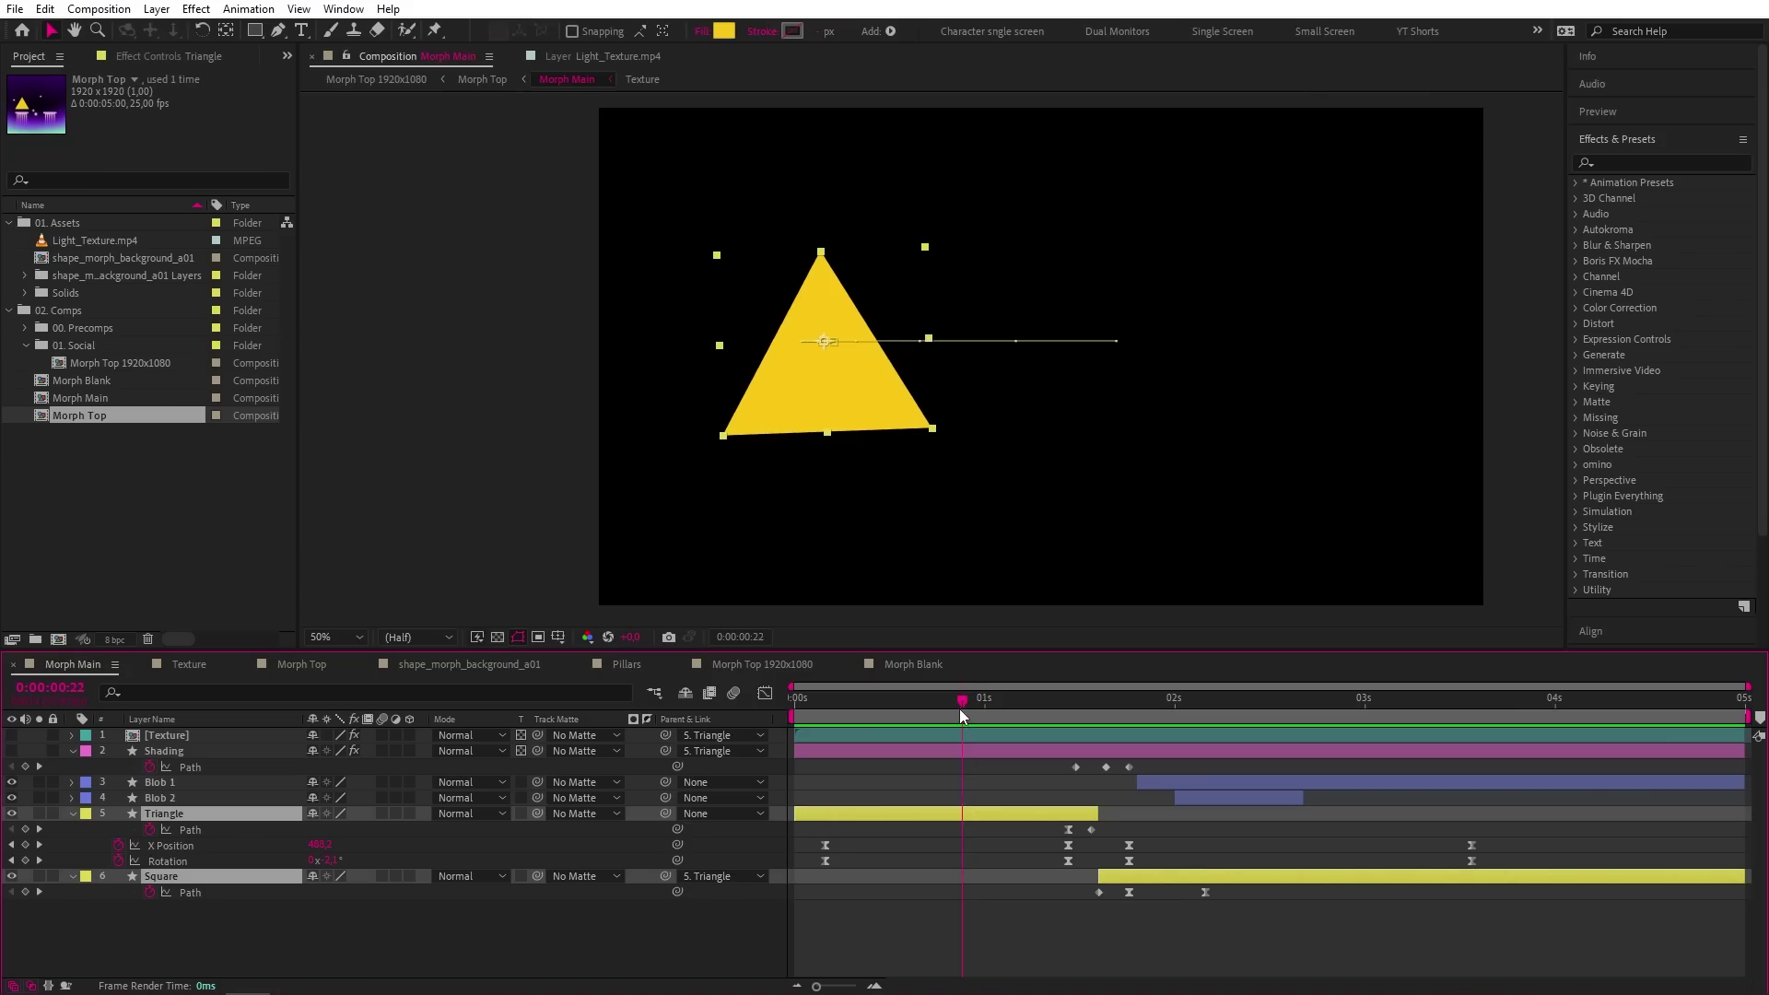
# Step: Turn on the [Texture] layer and scrub as the gradient-shaded triangle morphs into a square
pyautogui.moveTo(1035, 711)
pyautogui.mouseDown()
pyautogui.moveTo(1151, 709)
pyautogui.moveTo(1053, 717)
pyautogui.mouseUp()
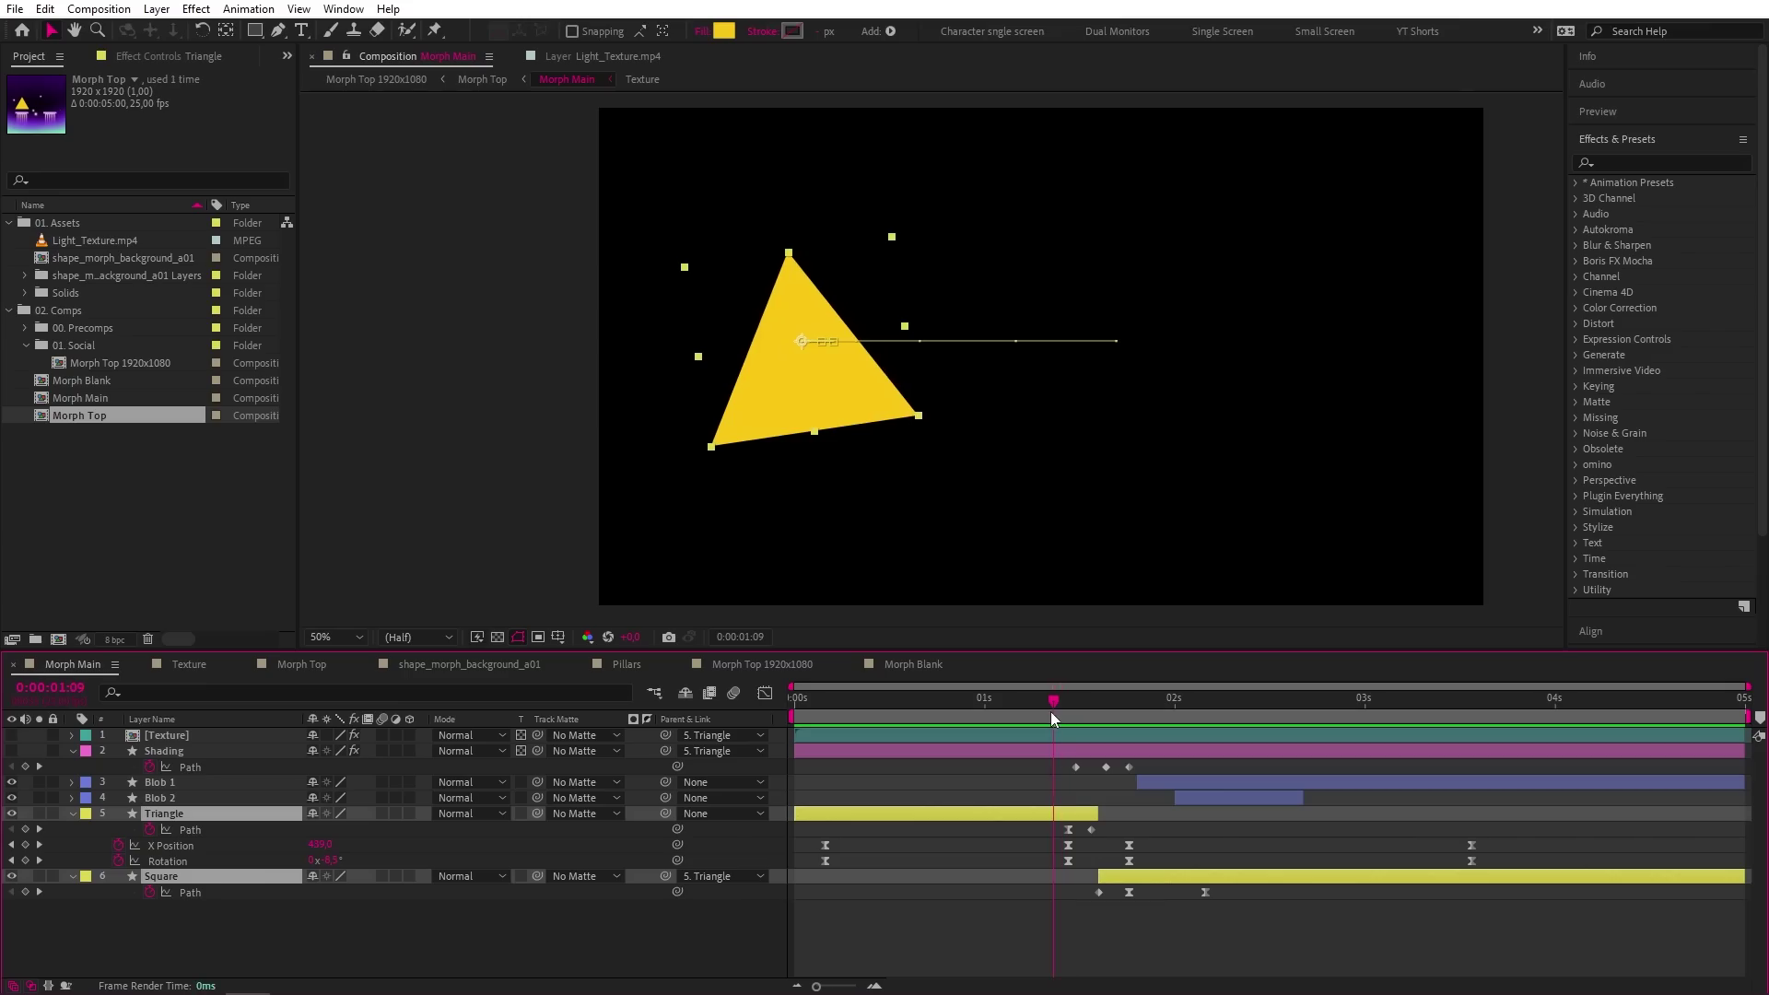
pyautogui.click(12, 734)
pyautogui.click(166, 734)
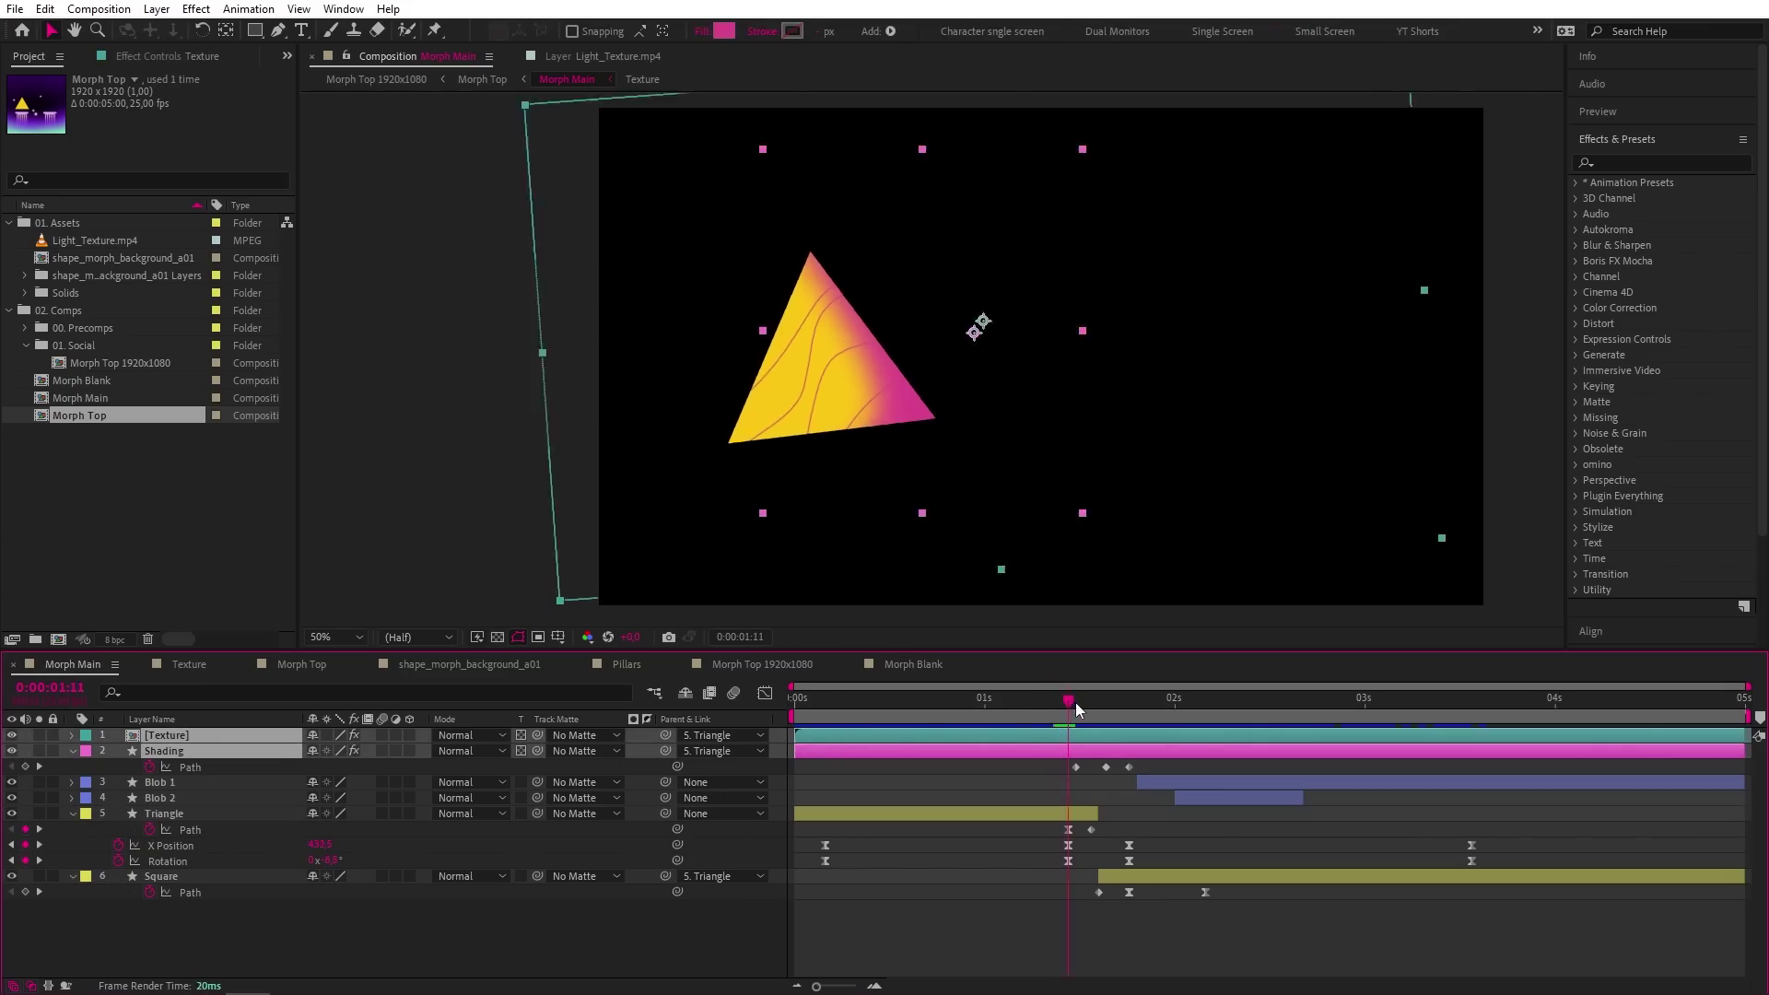
pyautogui.moveTo(1077, 707); pyautogui.dragTo(1044, 744)
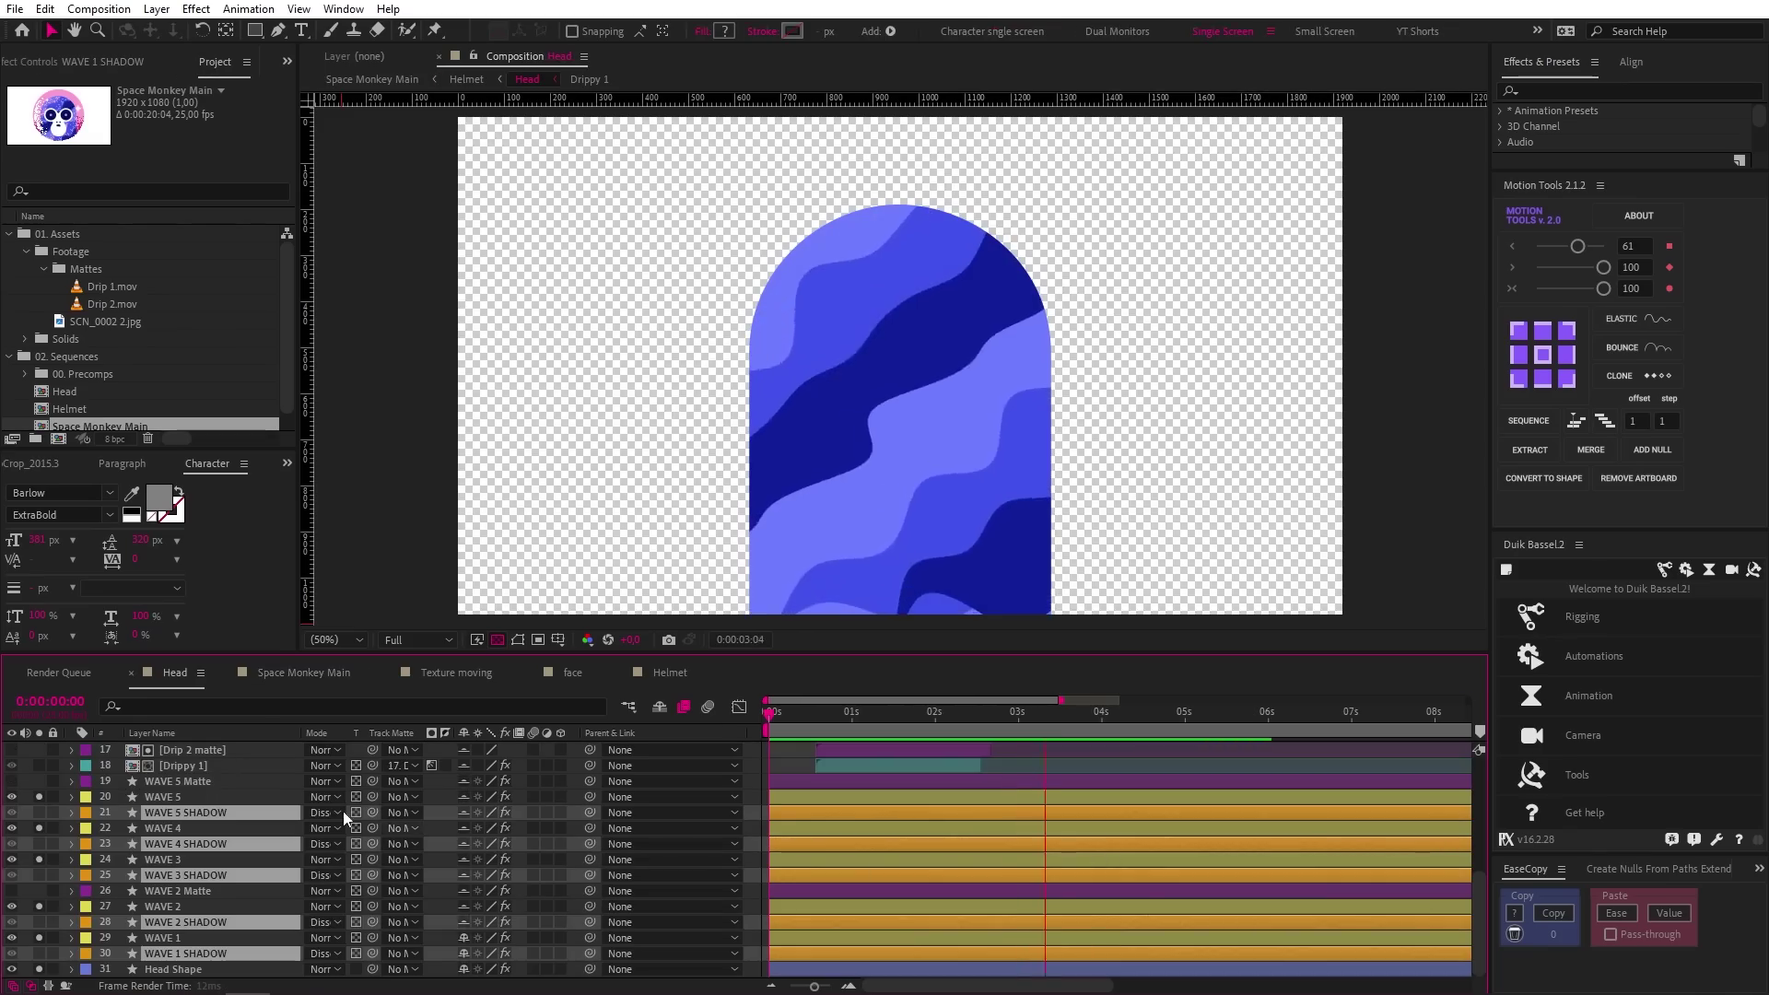
# Step: Solo the WAVE SHADOW layers in the Head composition
pyautogui.click(38, 813)
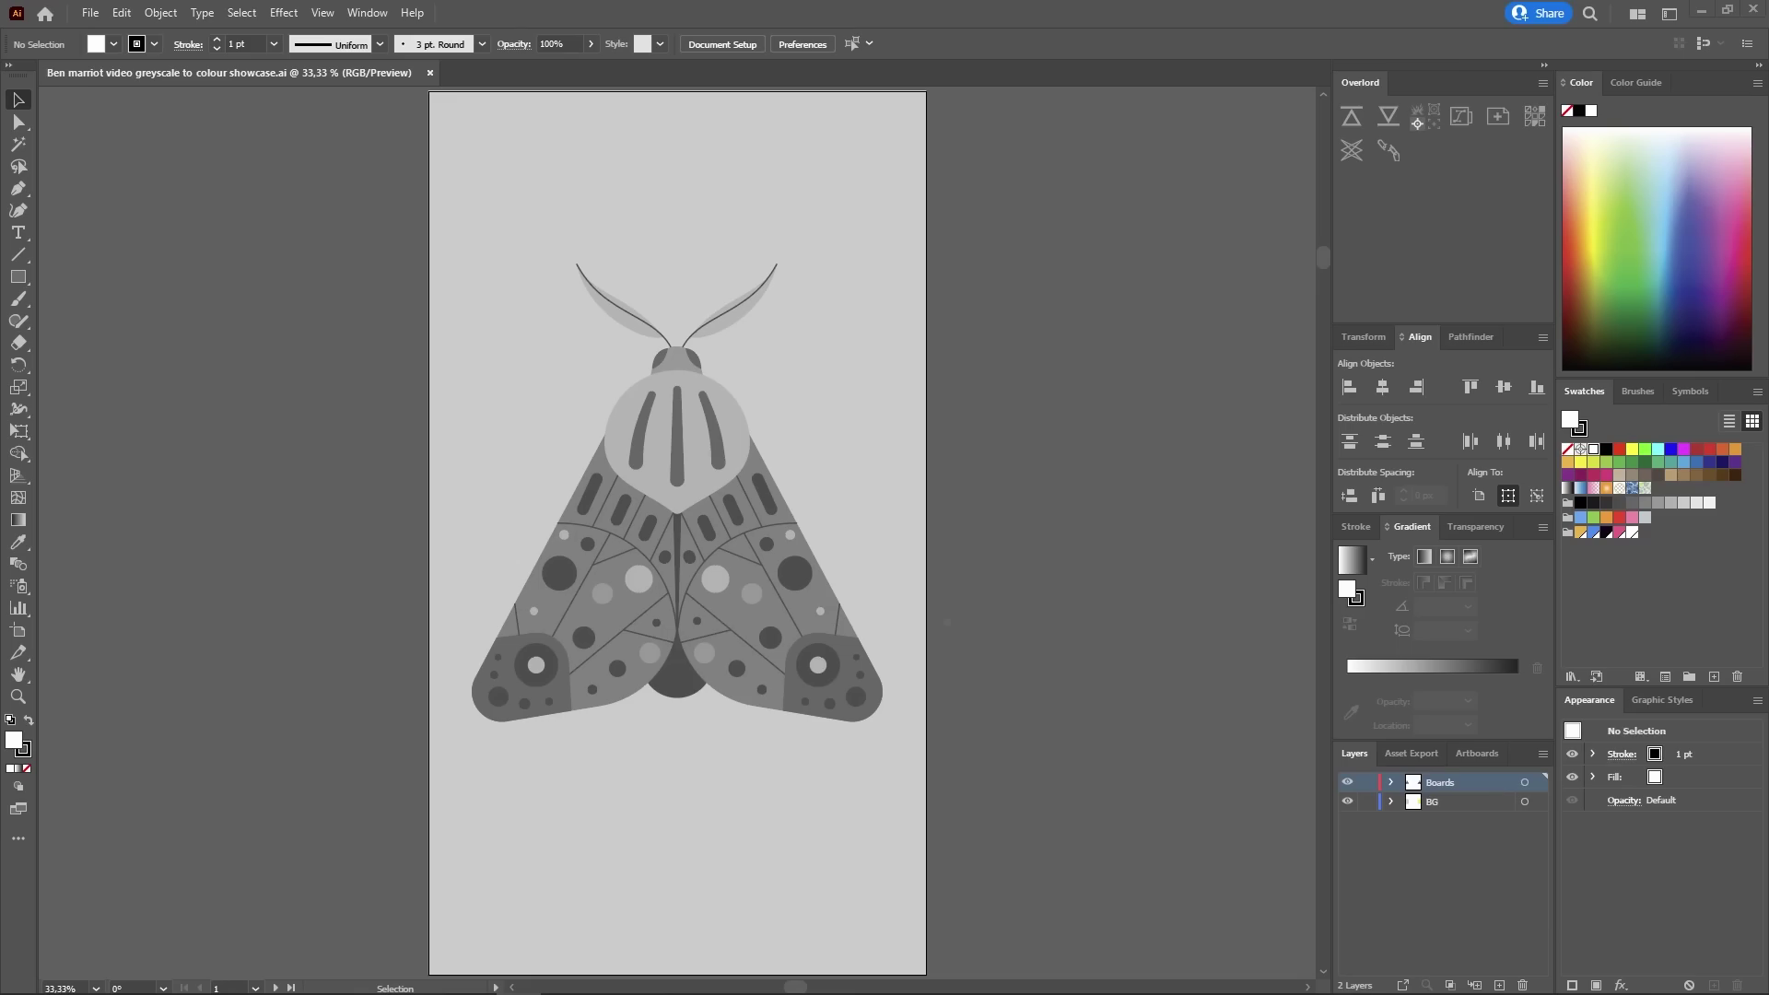
# Step: Jump from artboard 1 to the coloured moth on artboard 2
pyautogui.hotkey('shift', 'pagedown')
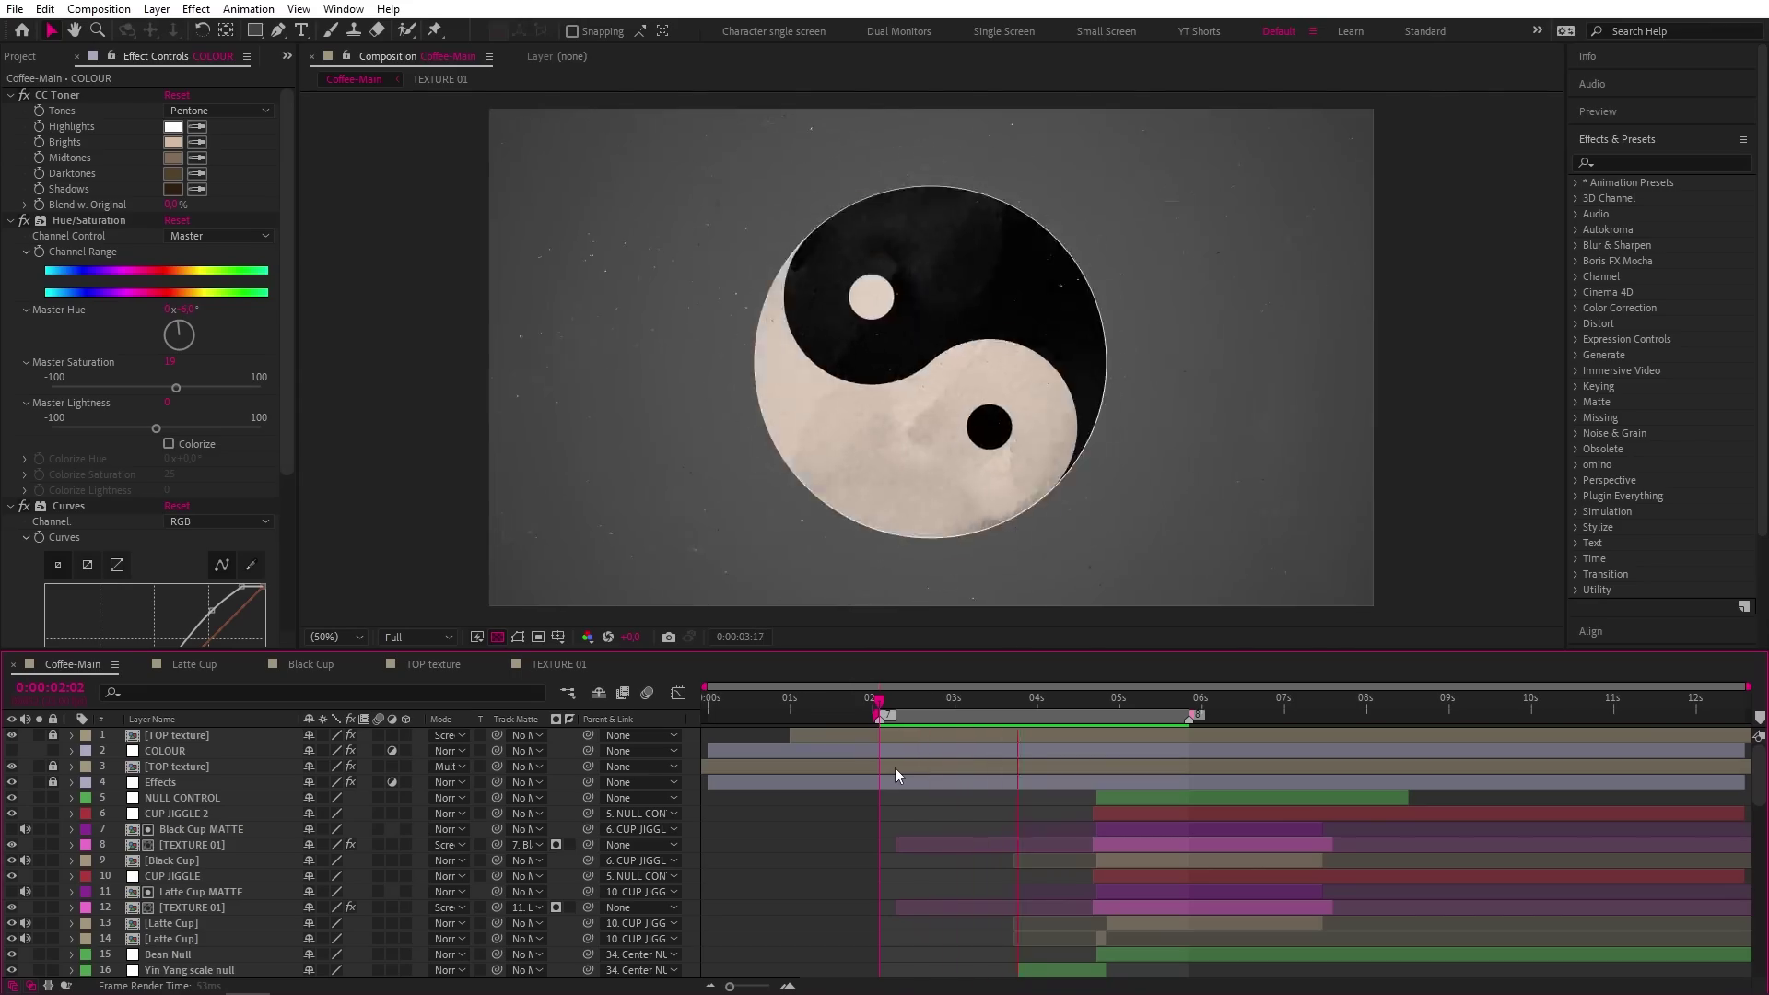
# Step: Stop at the pouring moment, turn on the COLOUR toning layer, and compare CC Toner off and on
pyautogui.click(880, 702)
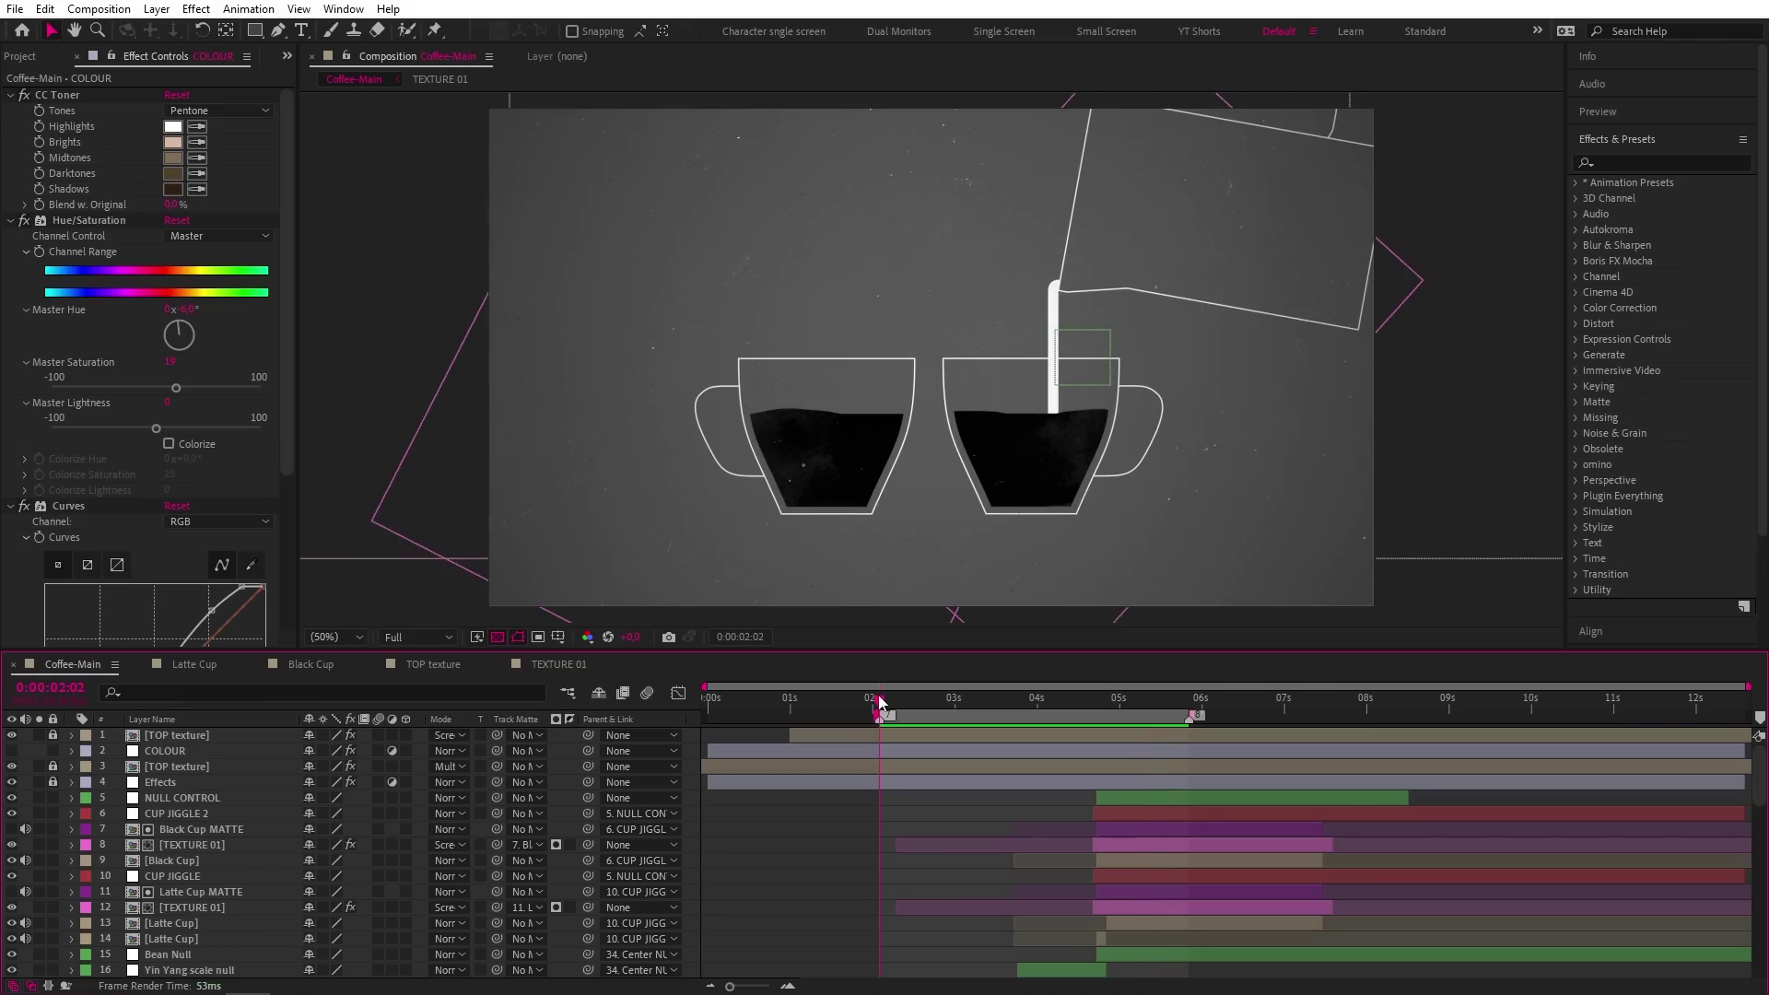
pyautogui.click(12, 751)
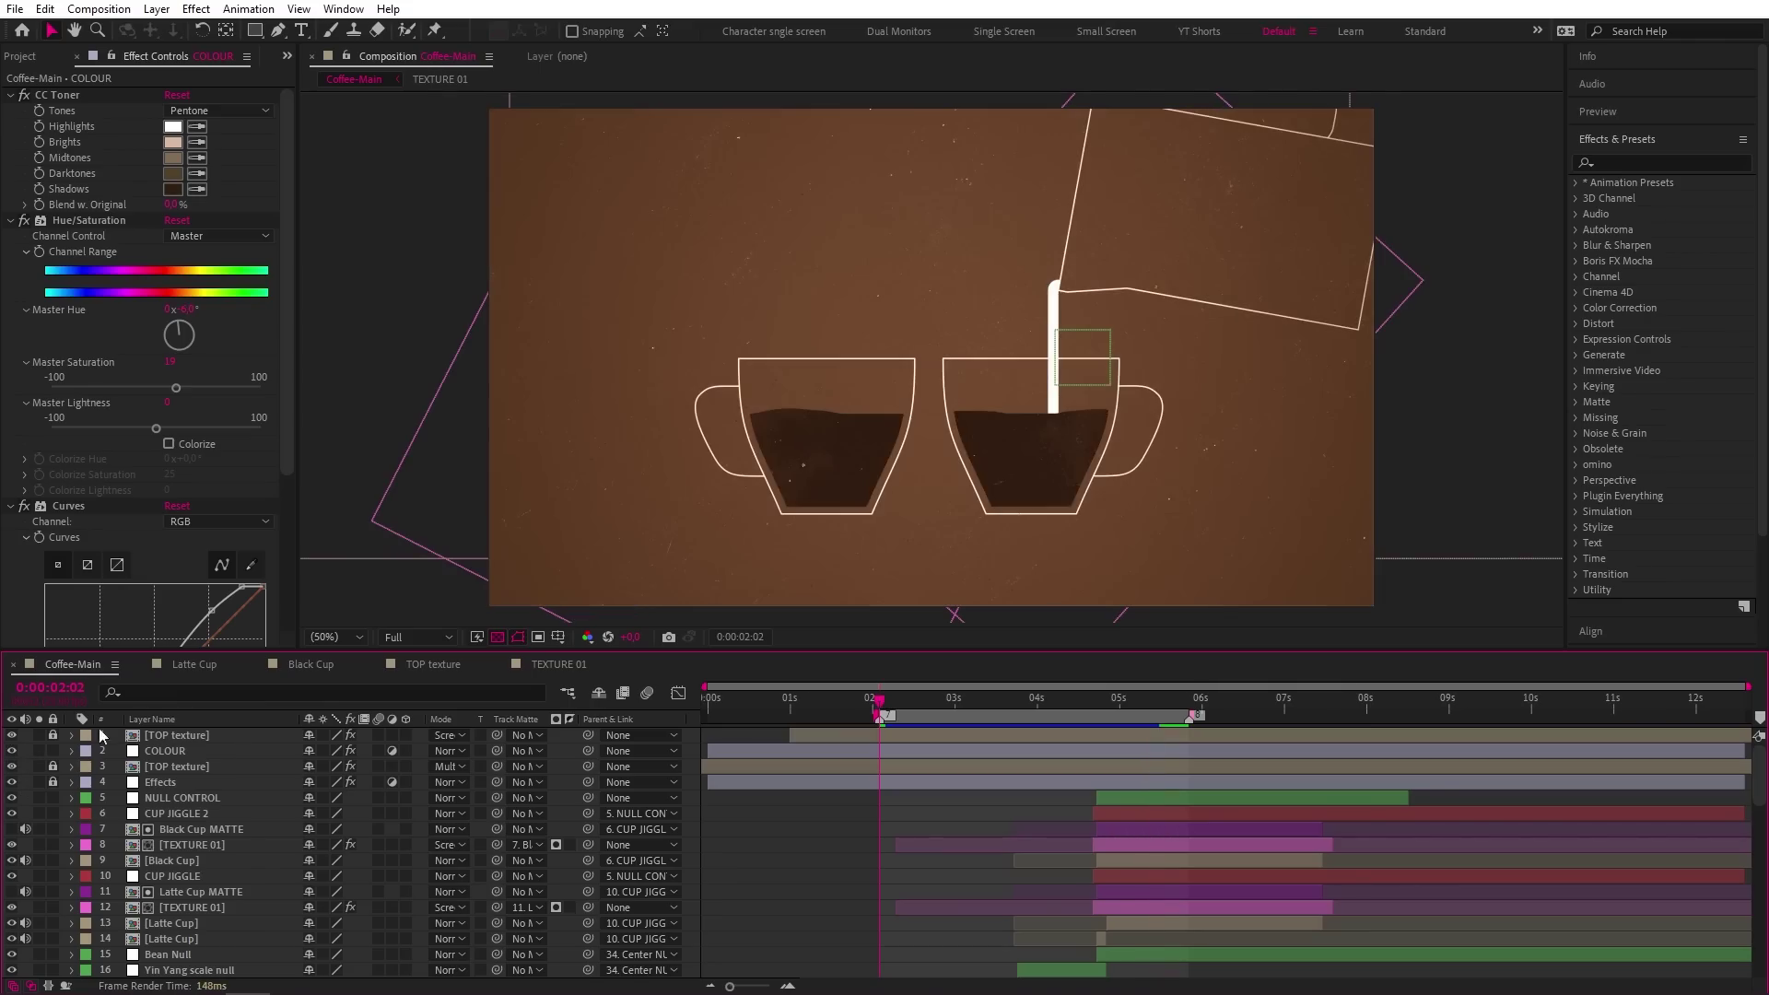
pyautogui.click(25, 96)
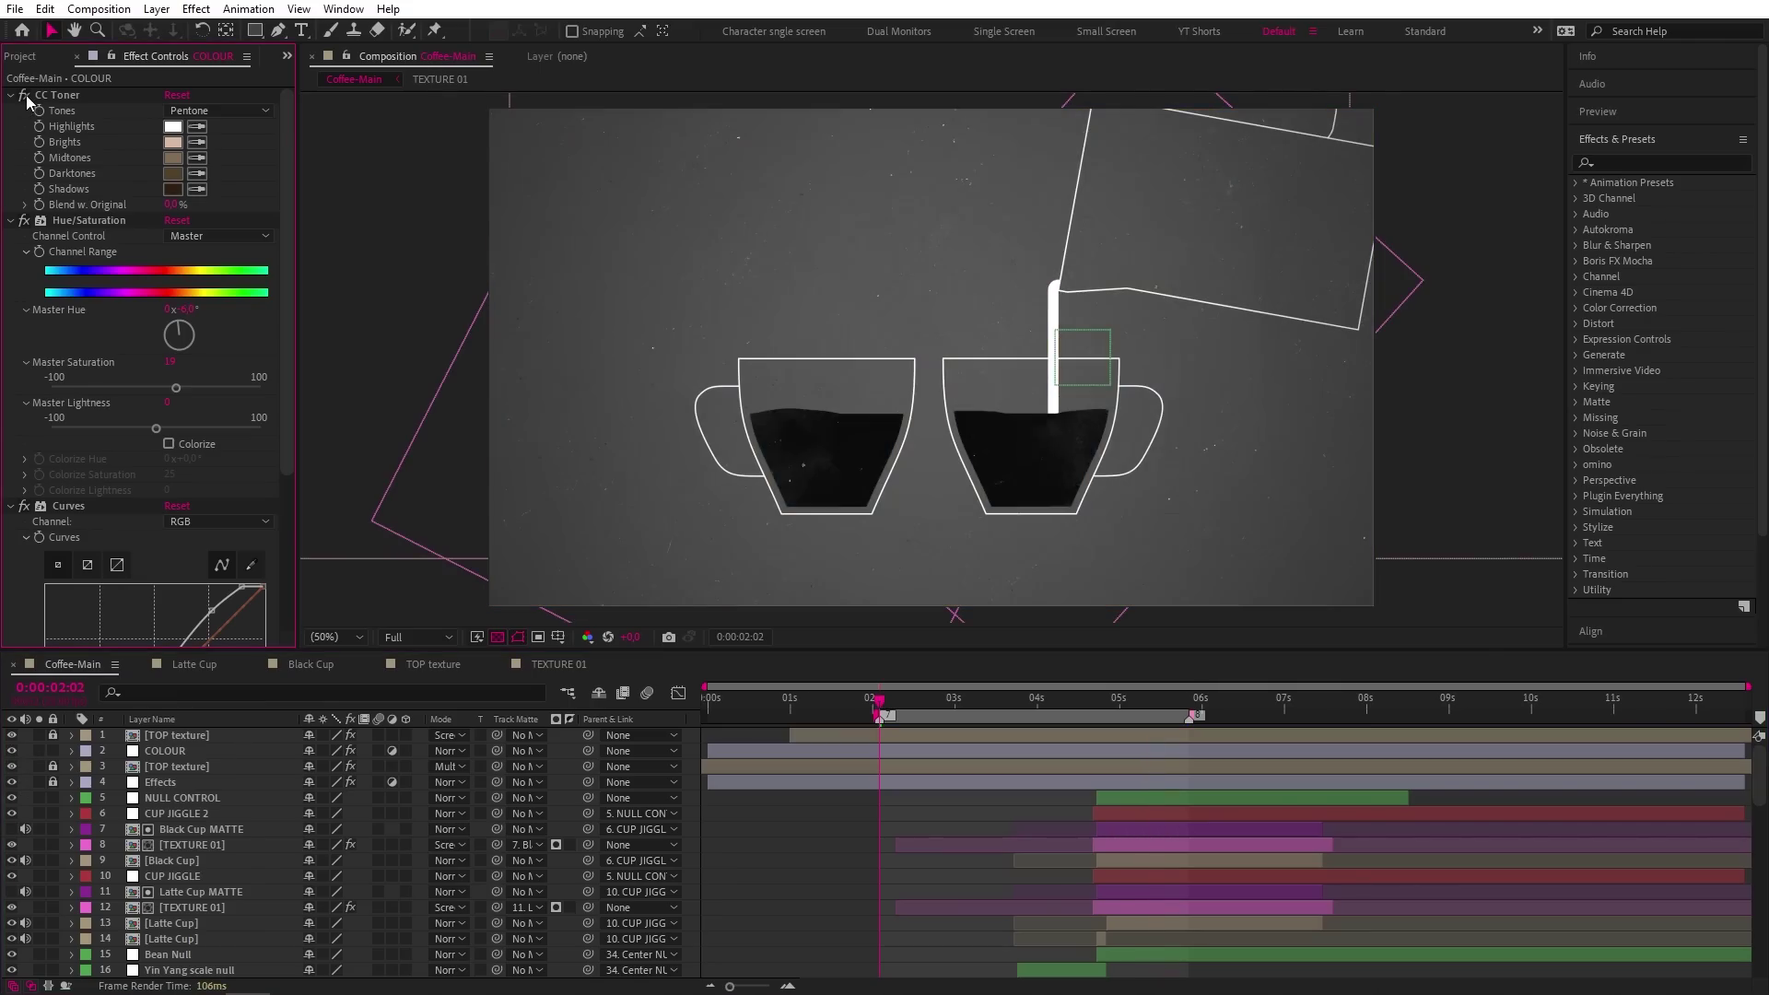
pyautogui.click(25, 96)
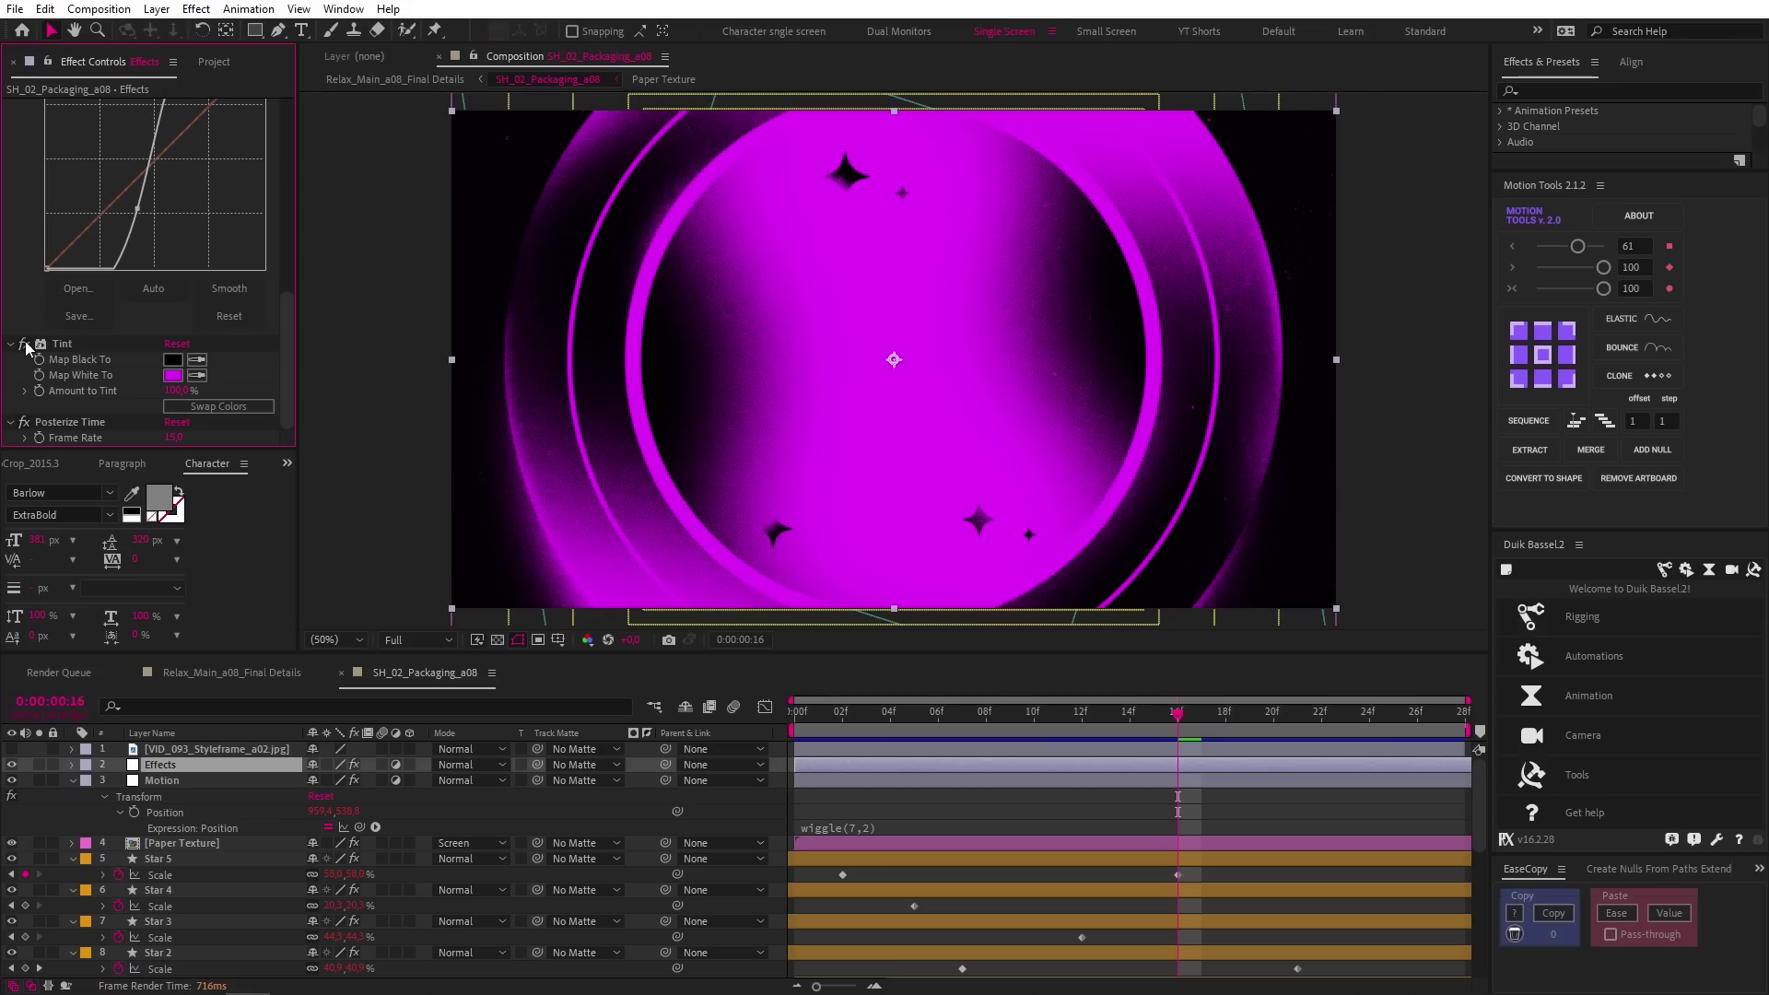
# Step: Switch off the magenta Tint, select the Effects layer, and enable its CC Toner tritone colouring
pyautogui.click(24, 344)
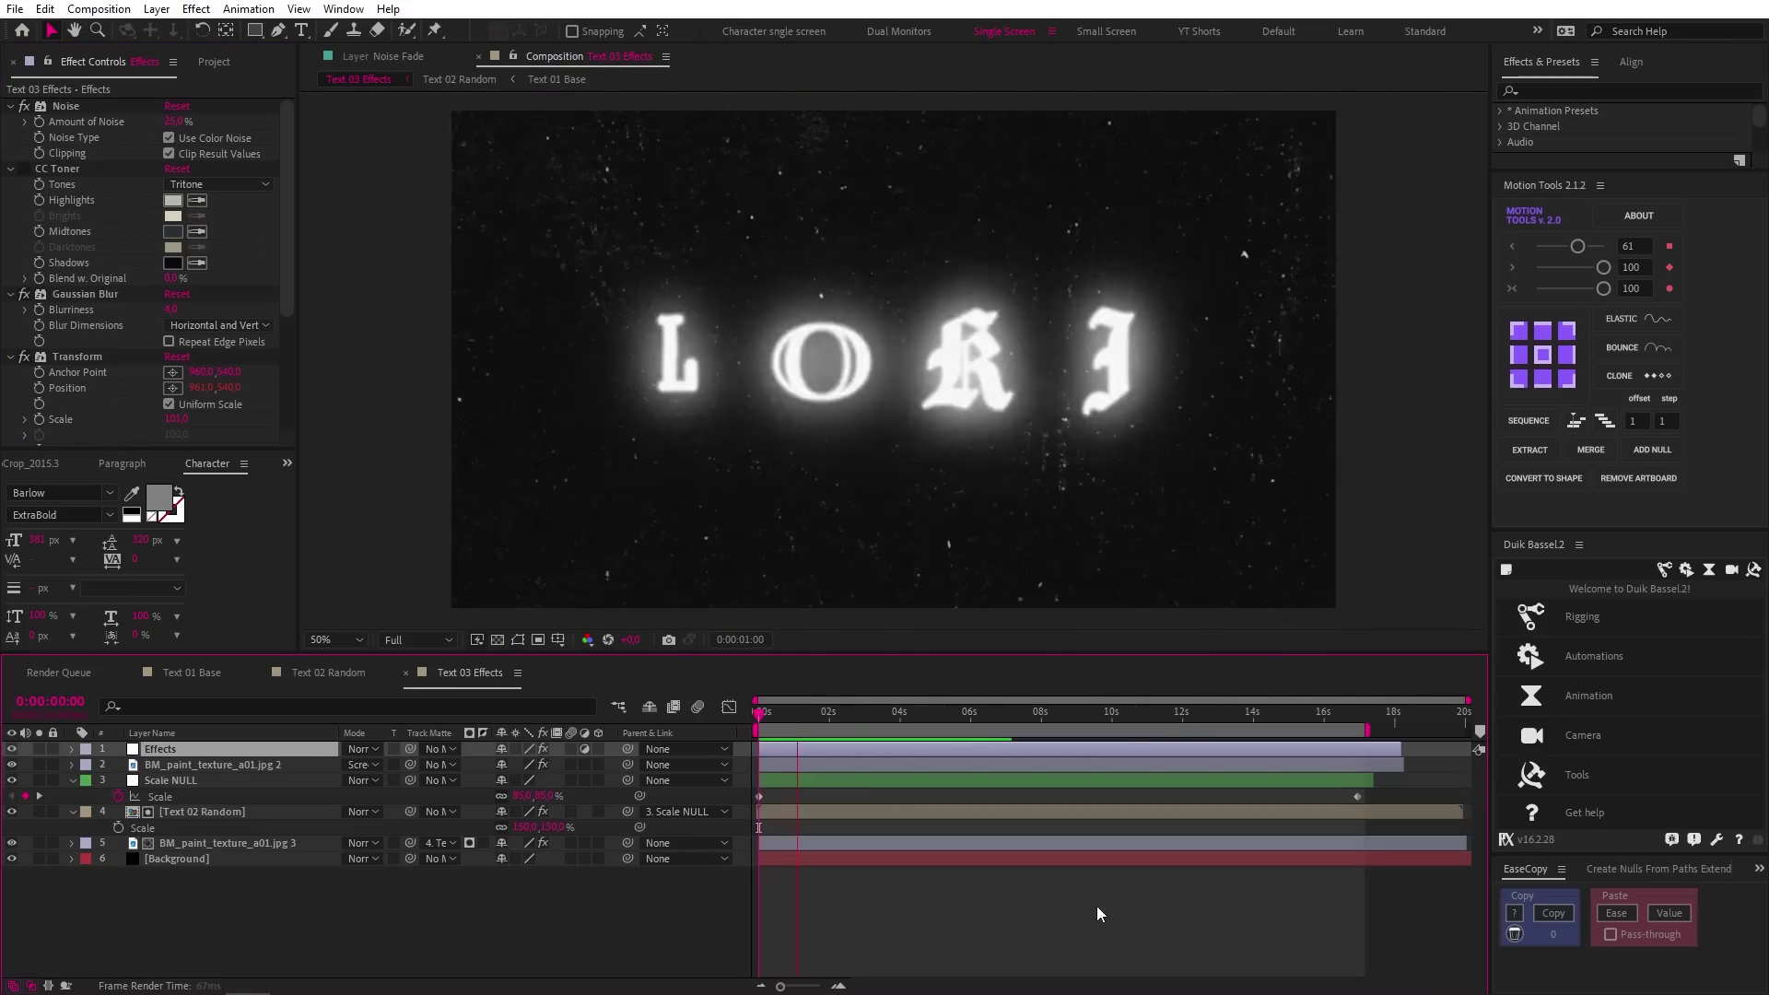
pyautogui.click(863, 750)
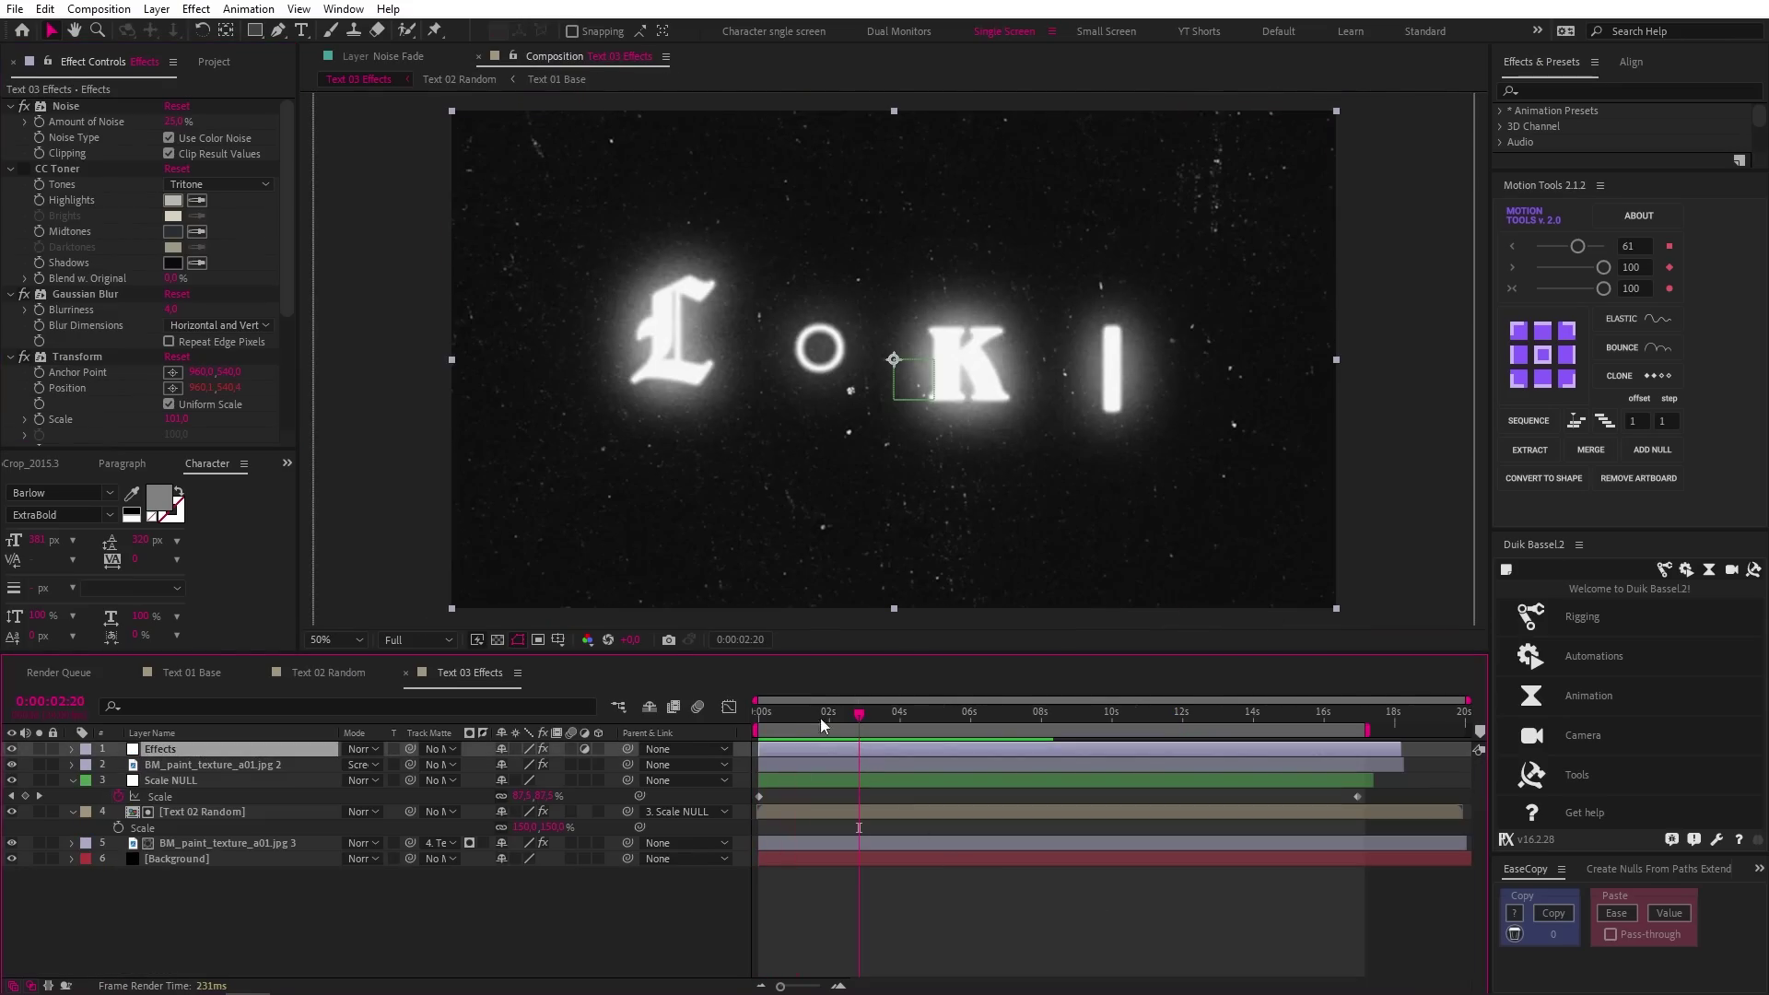
pyautogui.click(23, 171)
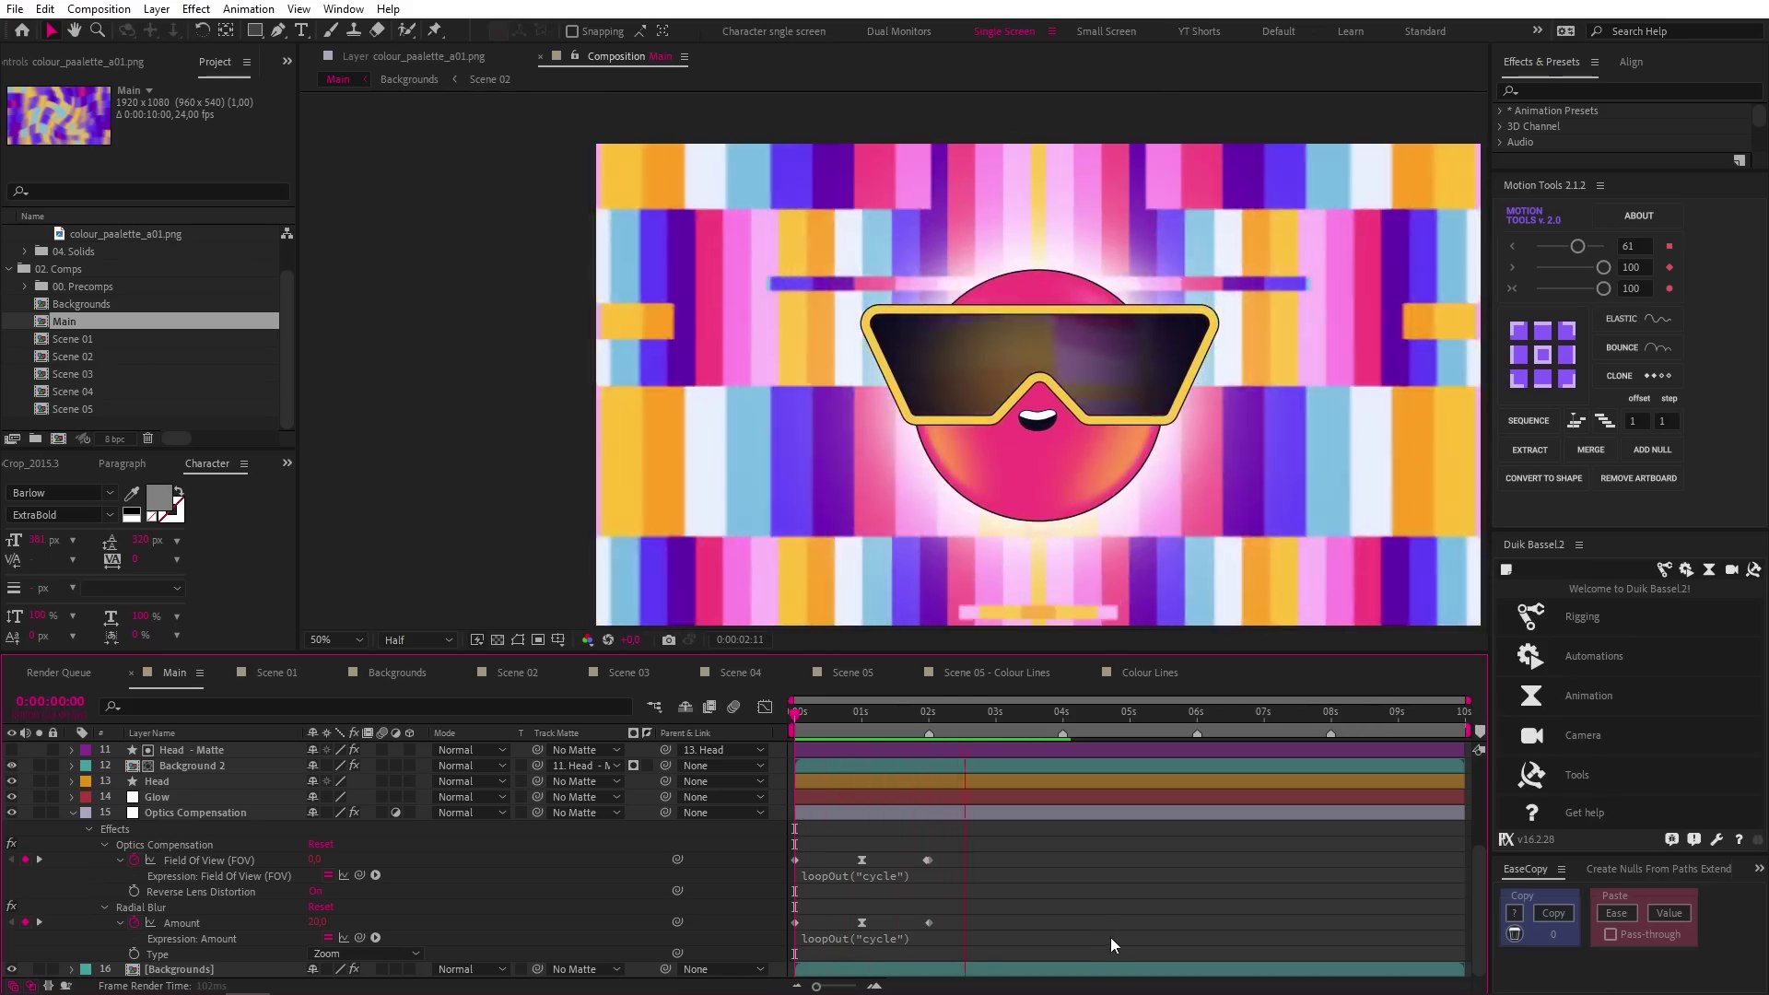
# Step: Open Scene 01, look inside the Colour Lines precomp, and return to Scene 01
pyautogui.click(276, 672)
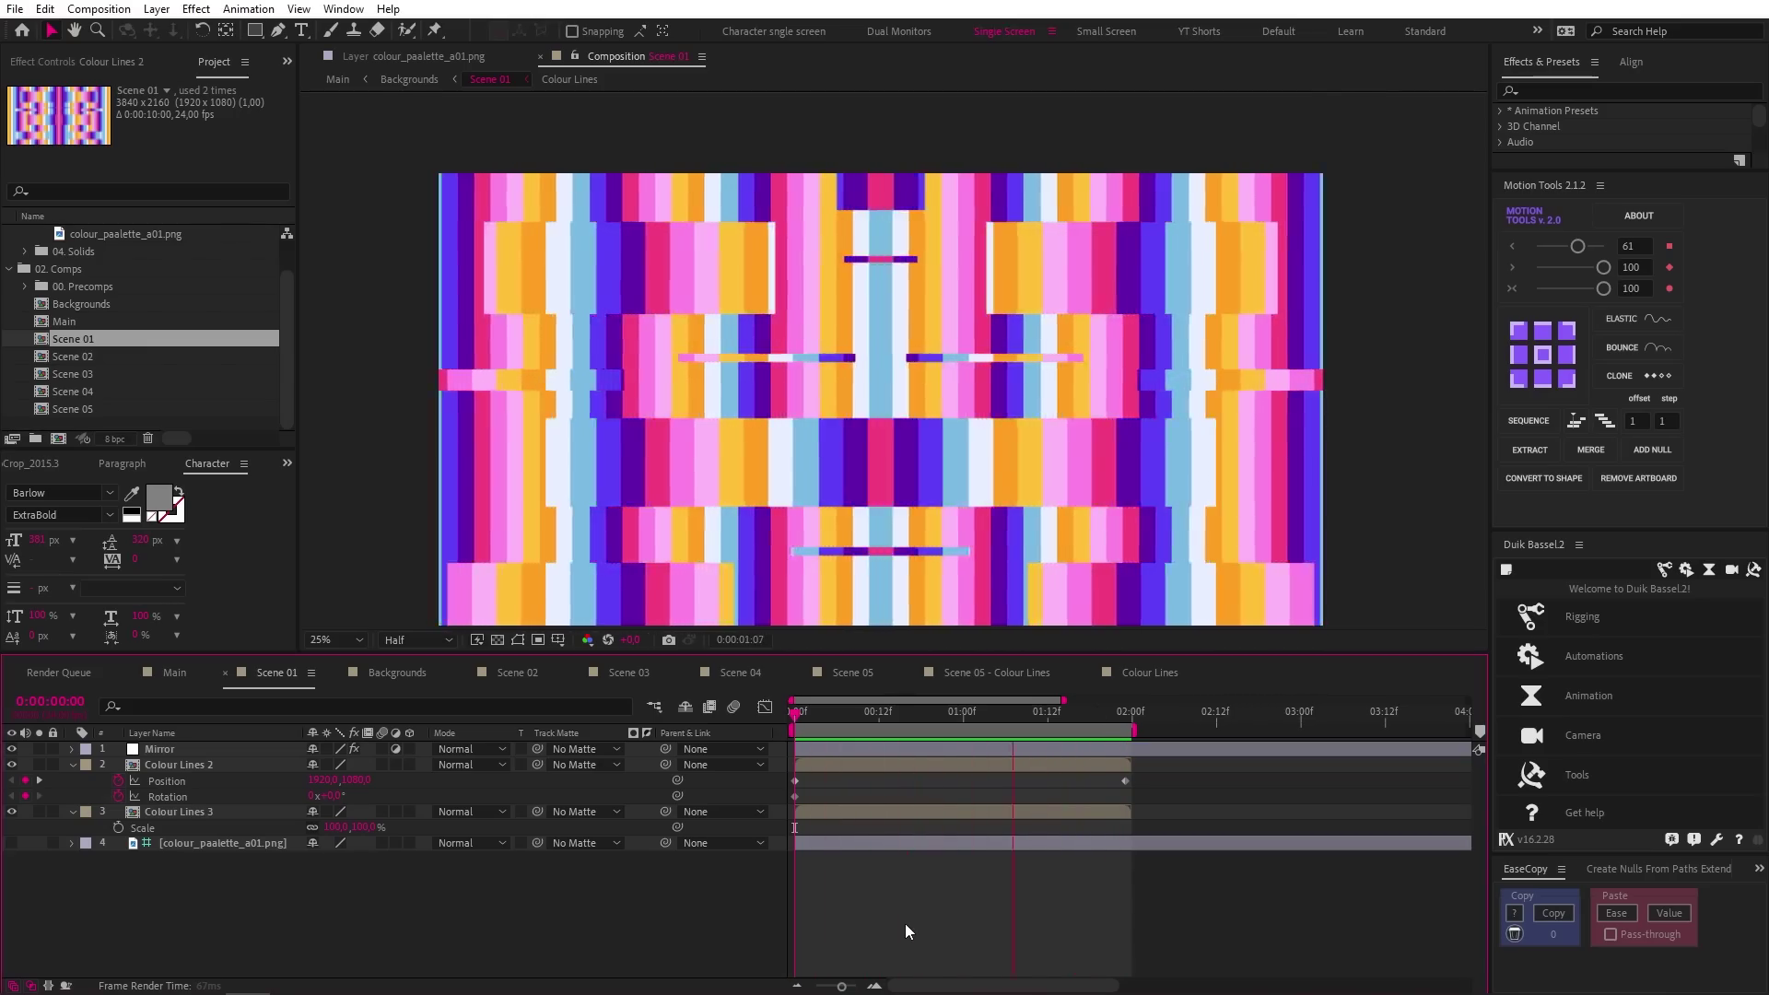
pyautogui.doubleClick(896, 762)
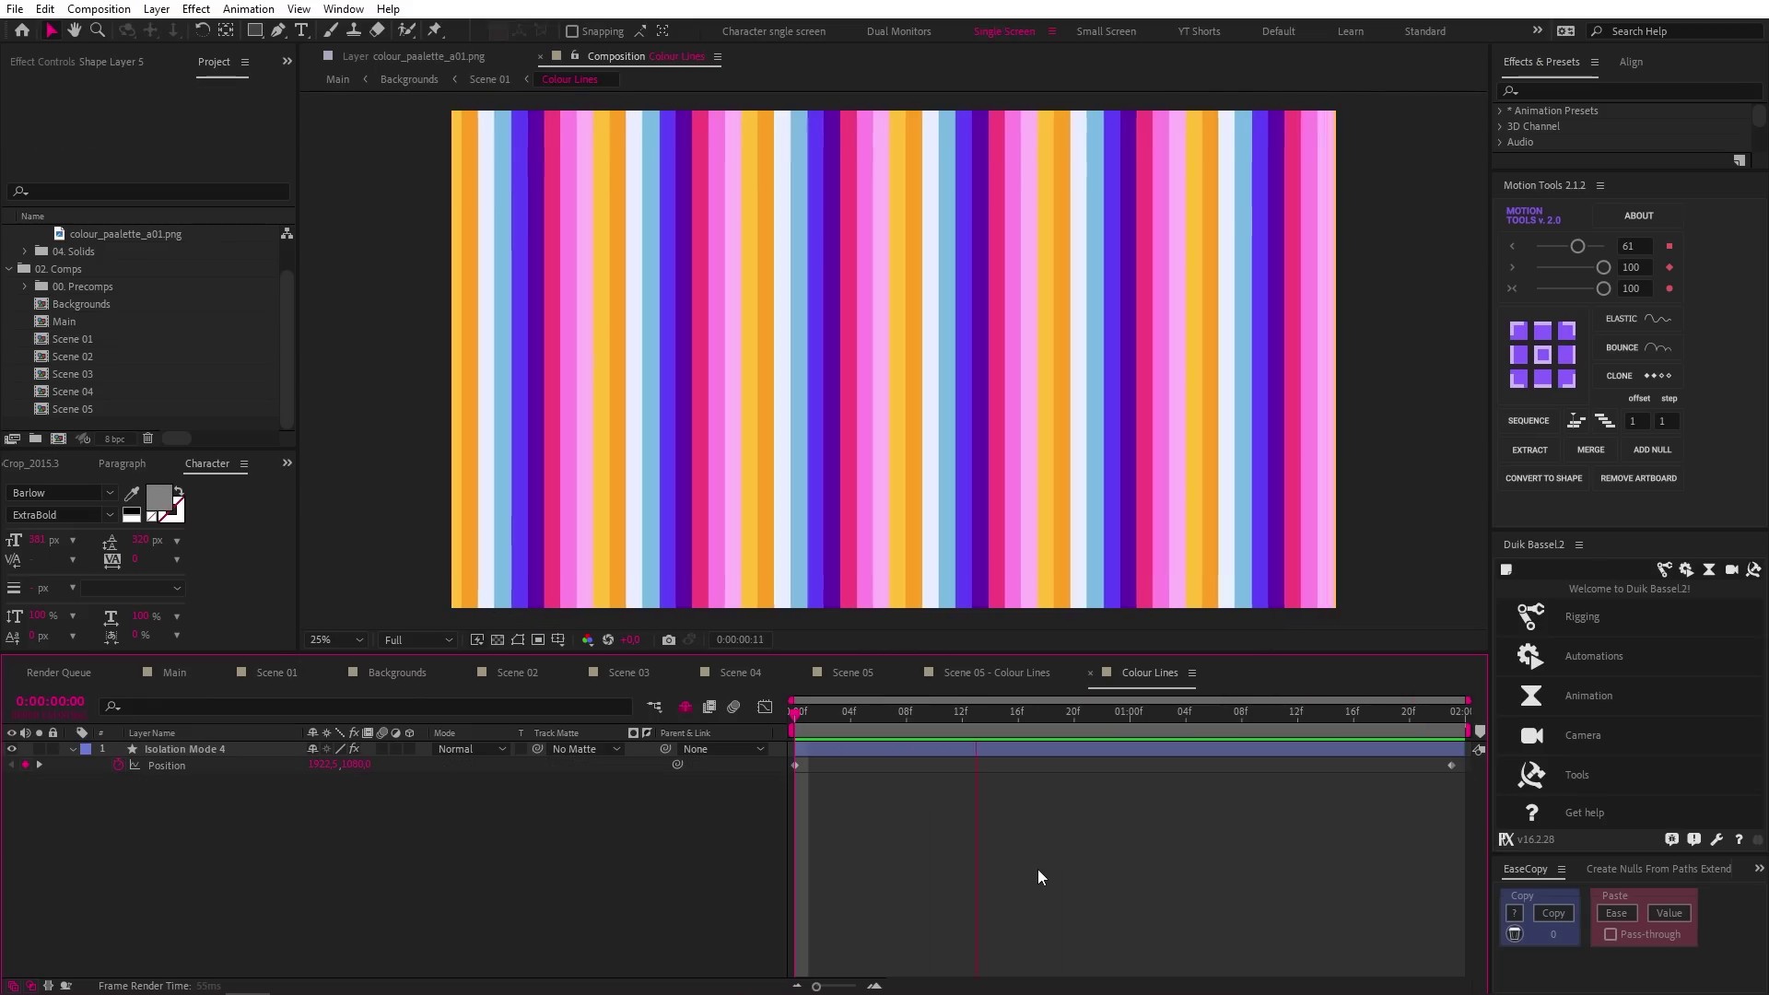
pyautogui.hotkey('shift', 'Escape')
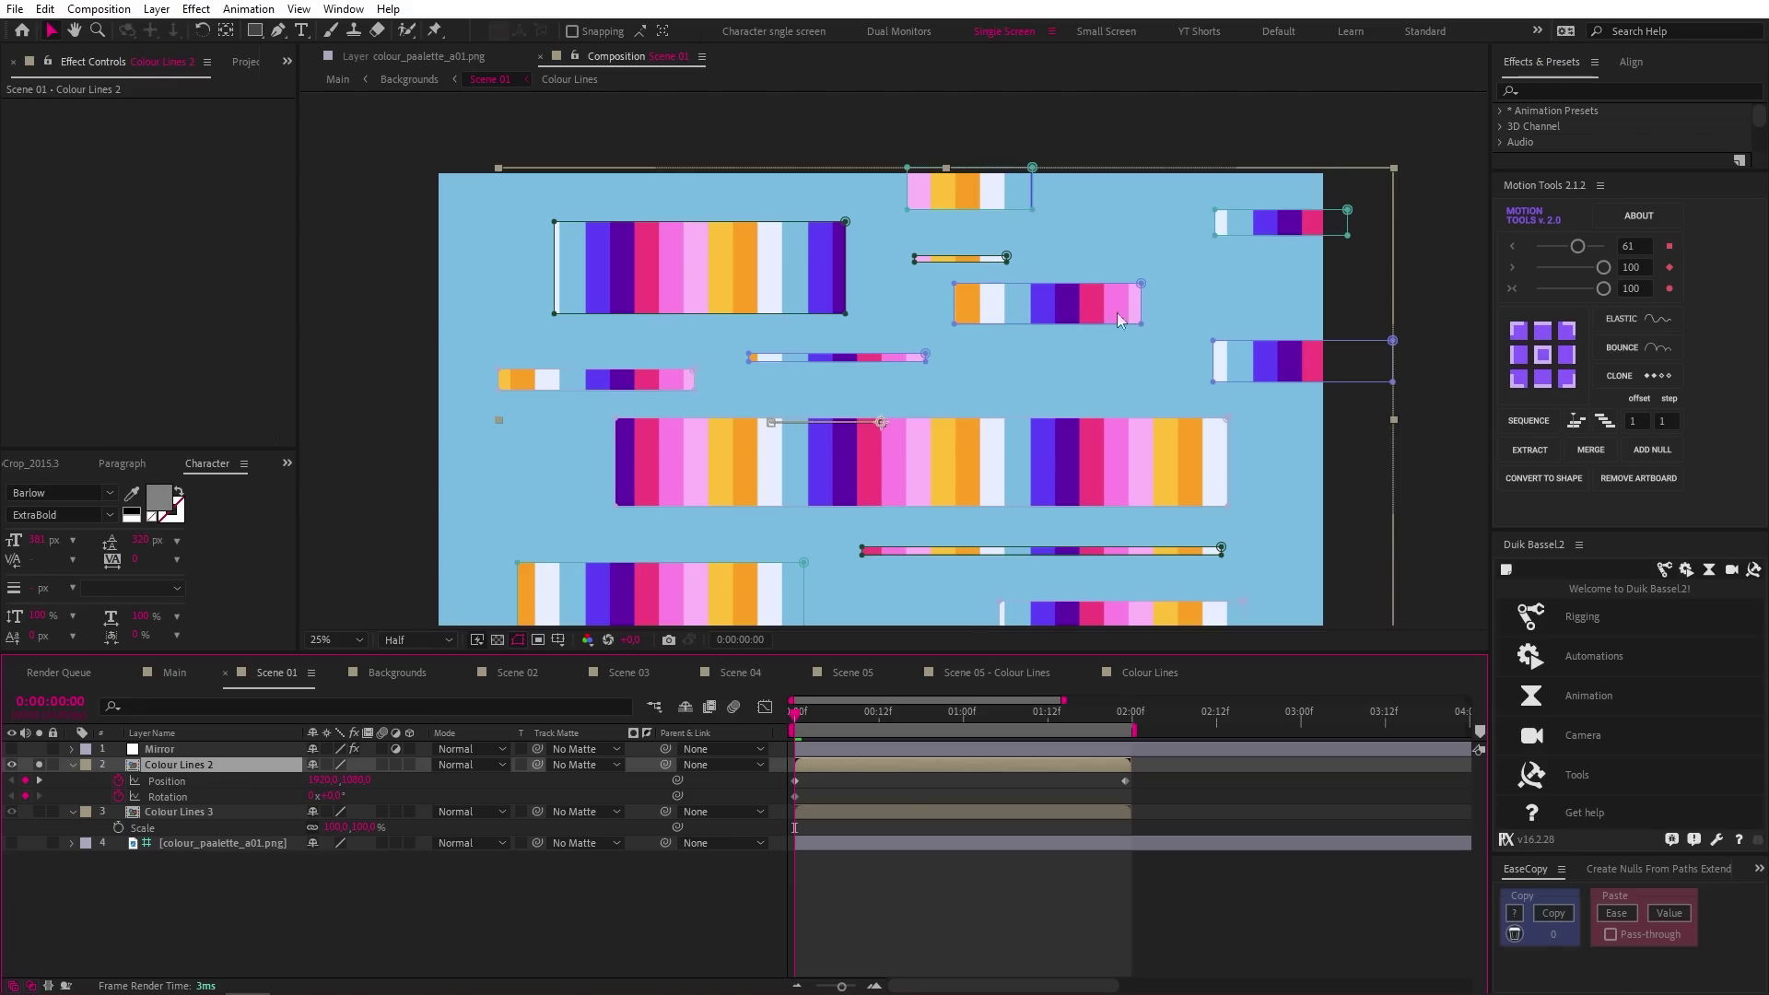
# Step: Check Colour Lines 2's Scale, then turn on the Mirror layer and play Scene 01
pyautogui.hotkey('shift', 's')
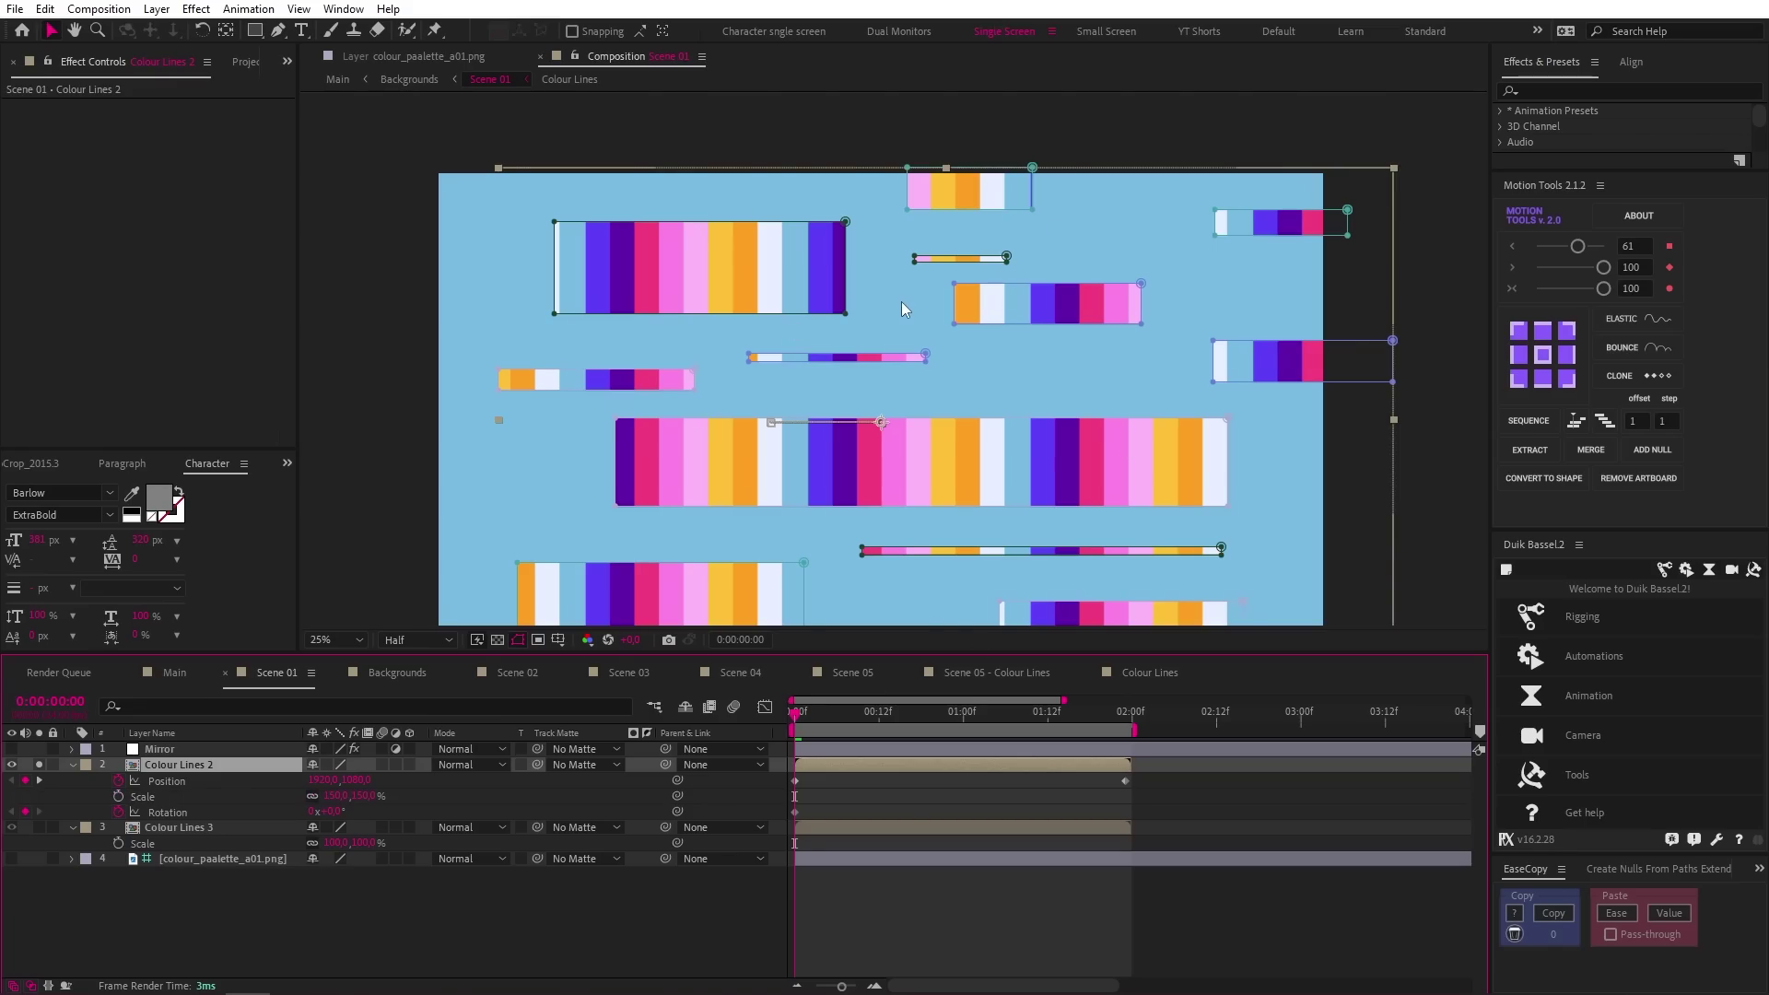
pyautogui.moveTo(829, 718); pyautogui.dragTo(935, 721)
pyautogui.press('Home')
pyautogui.click(159, 749)
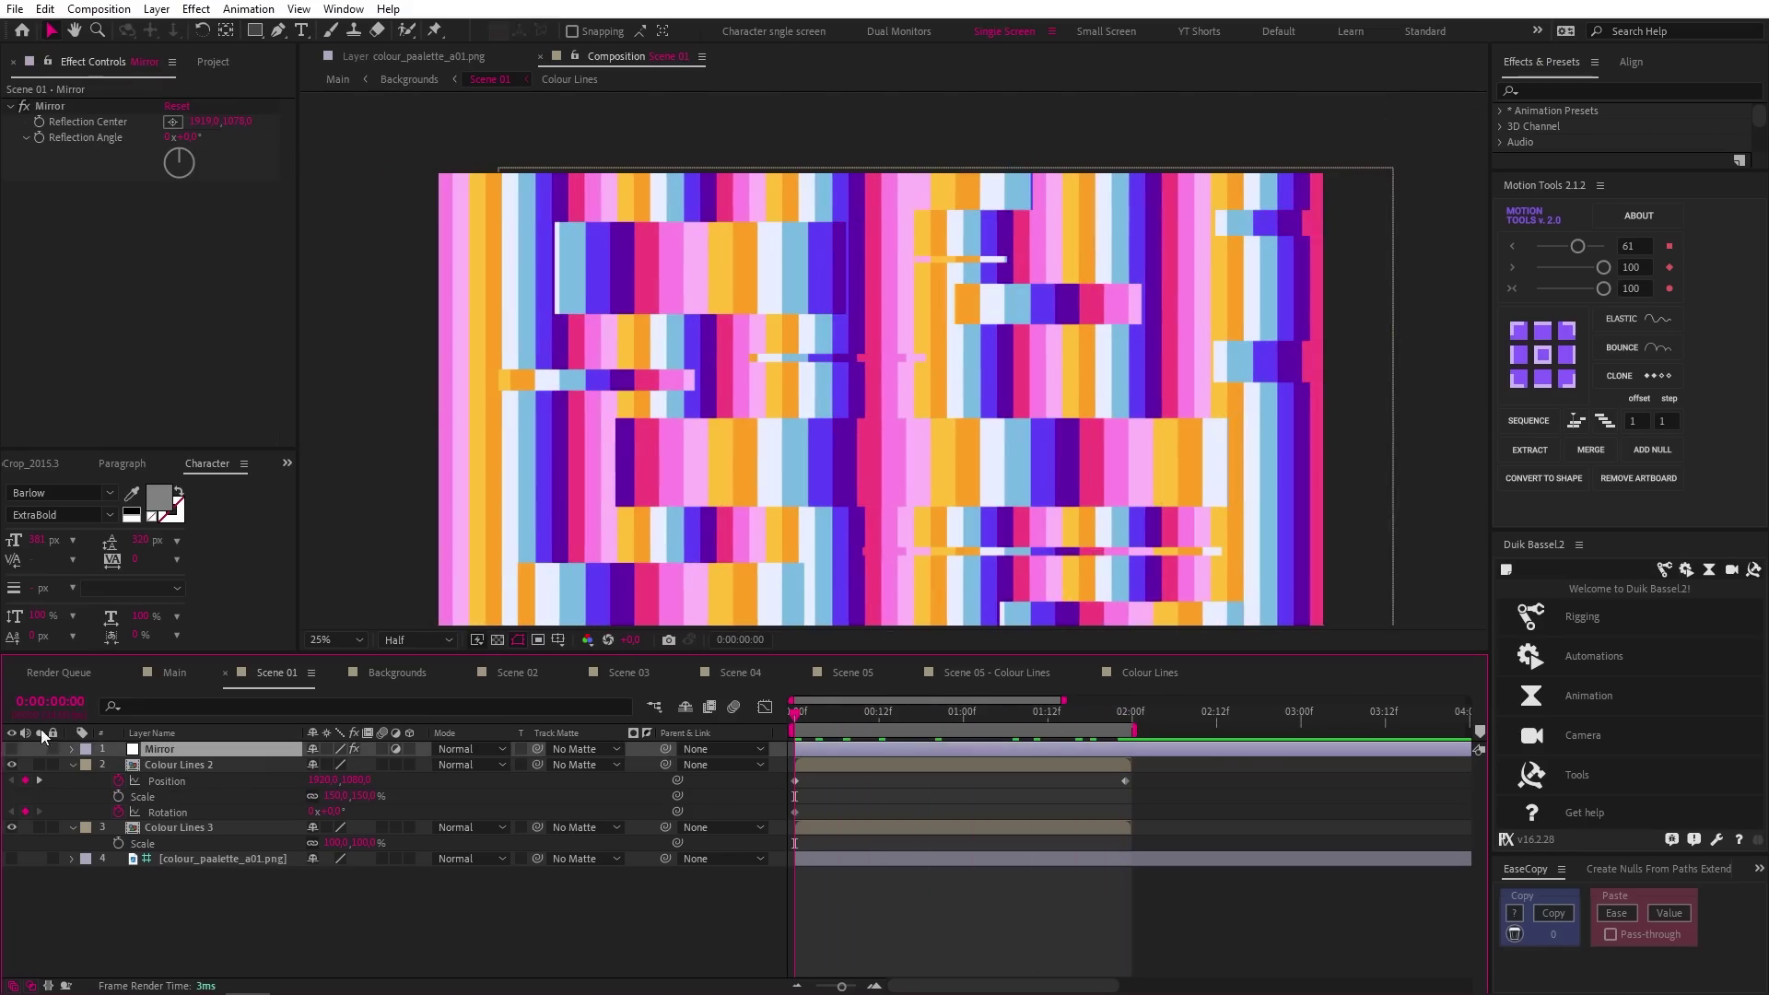
pyautogui.click(13, 749)
pyautogui.press('space')
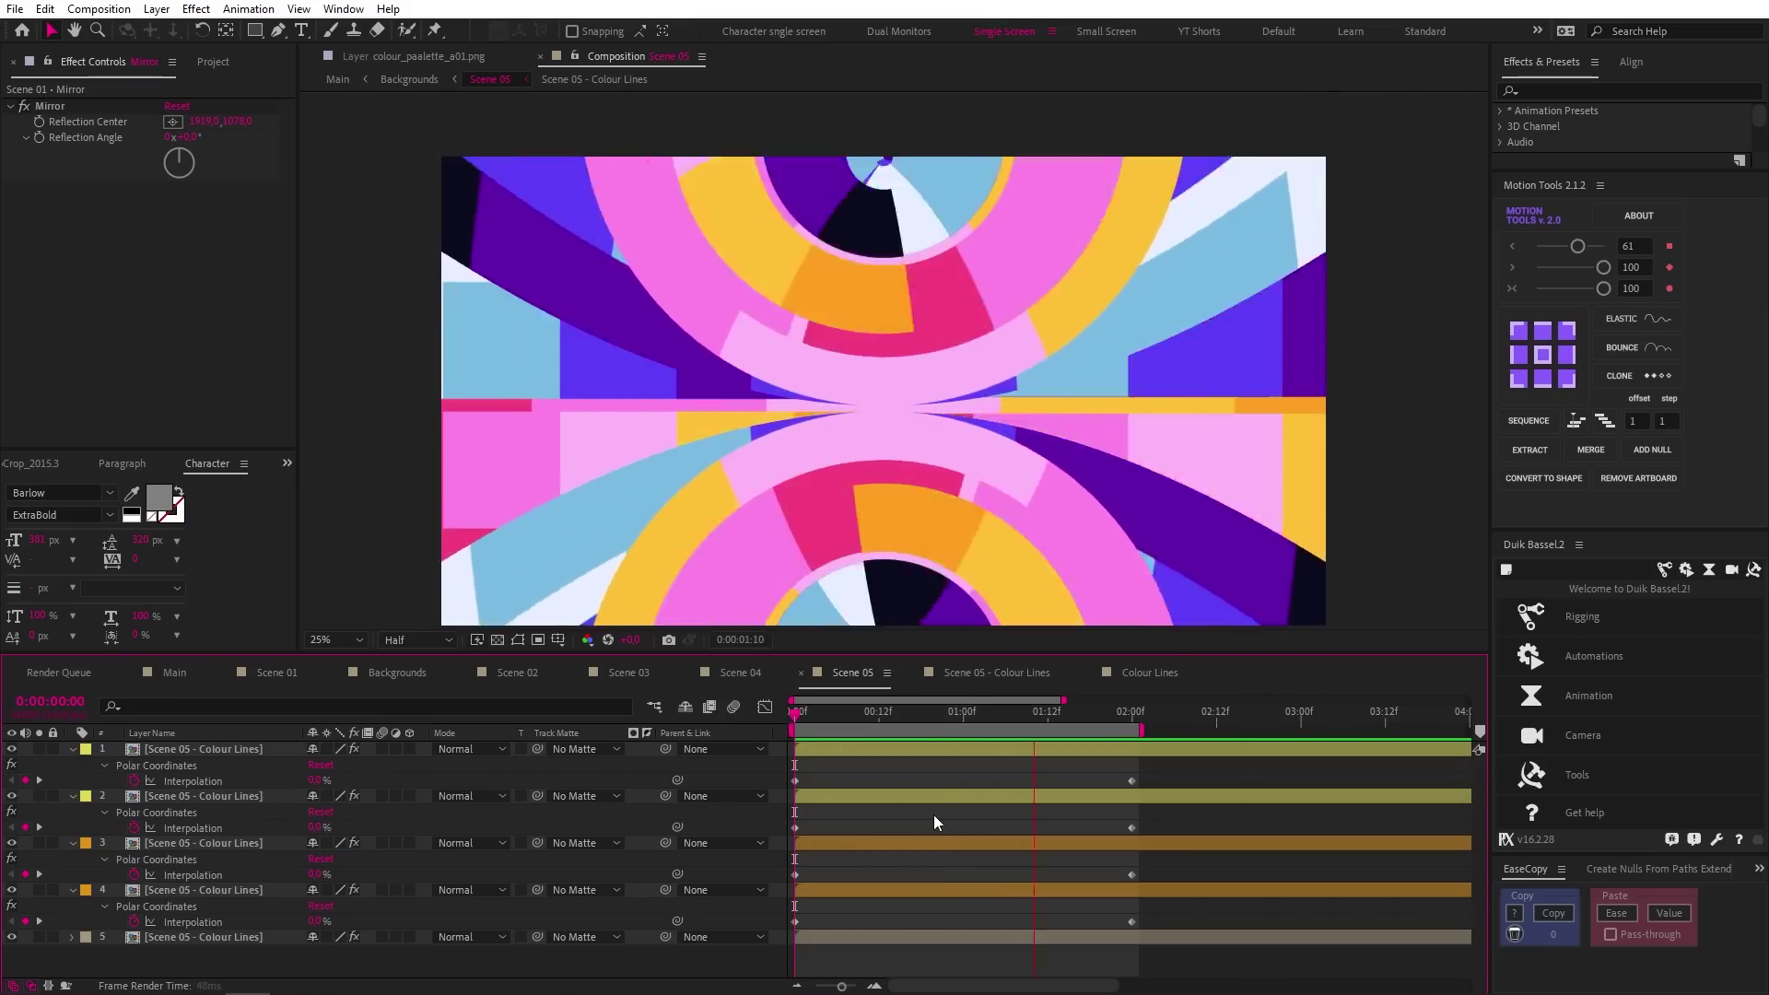
# Step: Solo the colour palette layers in Scene 05 - Colour Lines, preview it, then preview the Scene 05 polar-coordinates animation
pyautogui.doubleClick(932, 814)
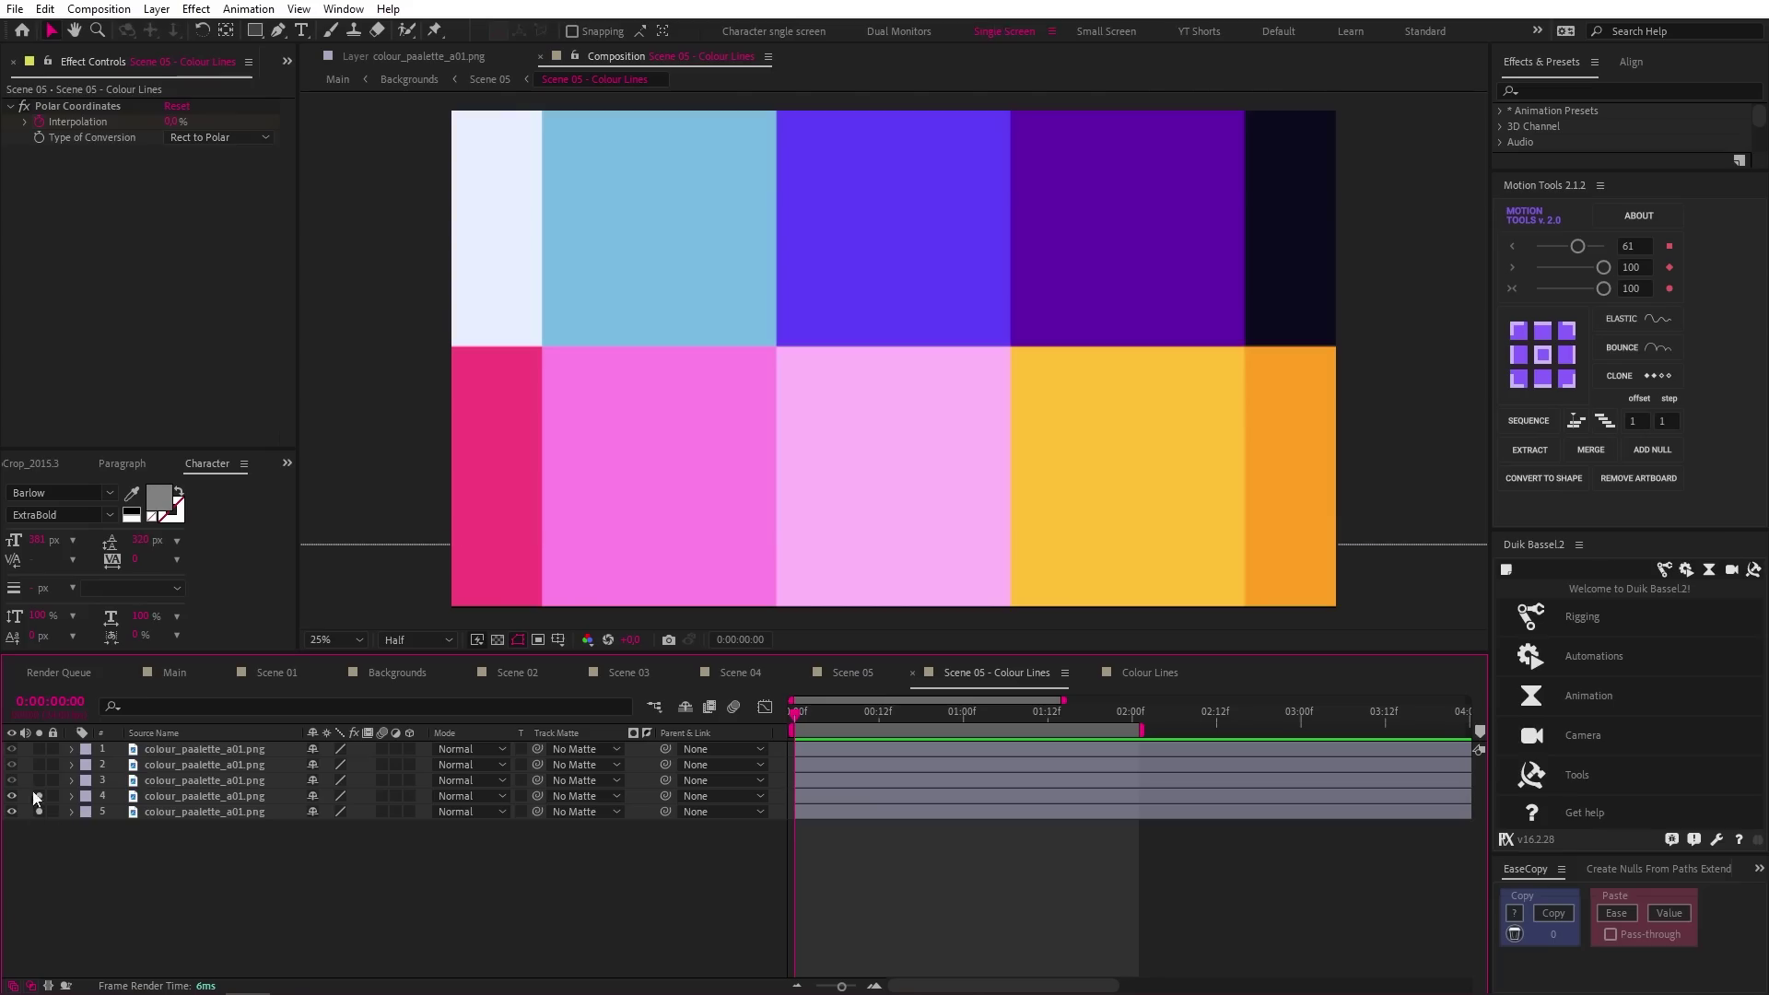
pyautogui.click(39, 780)
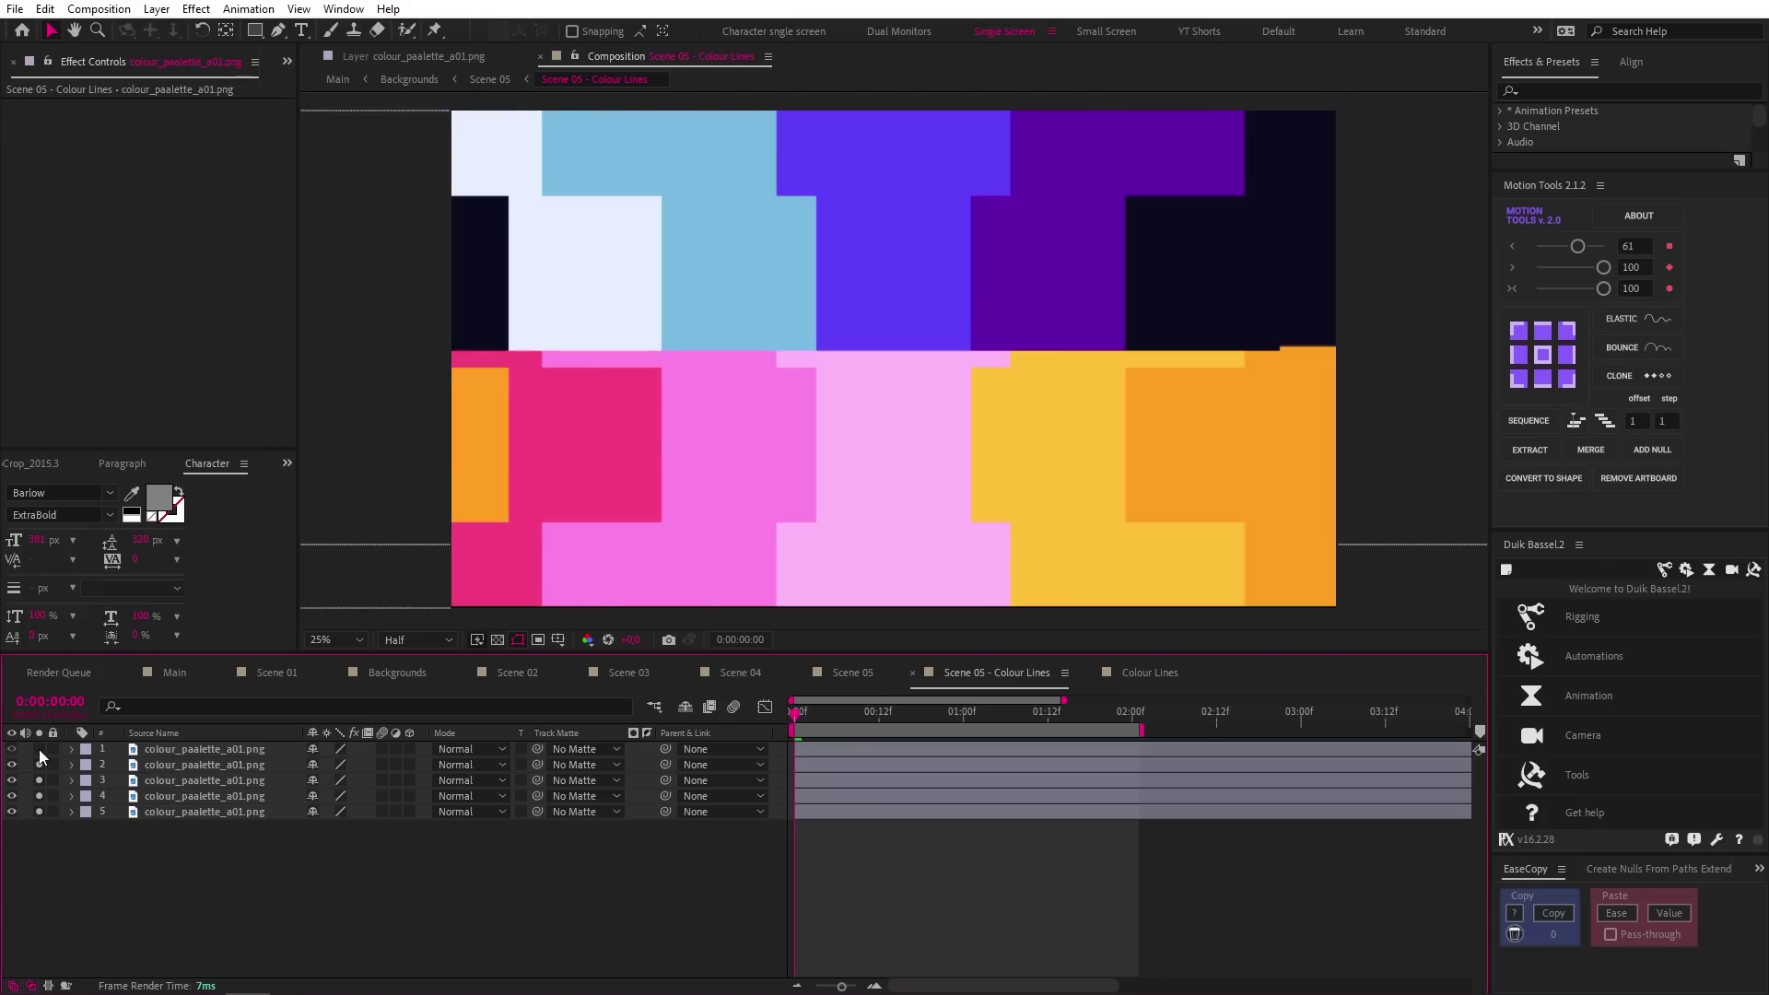
pyautogui.moveTo(39, 749); pyautogui.dragTo(38, 764)
pyautogui.press('space')
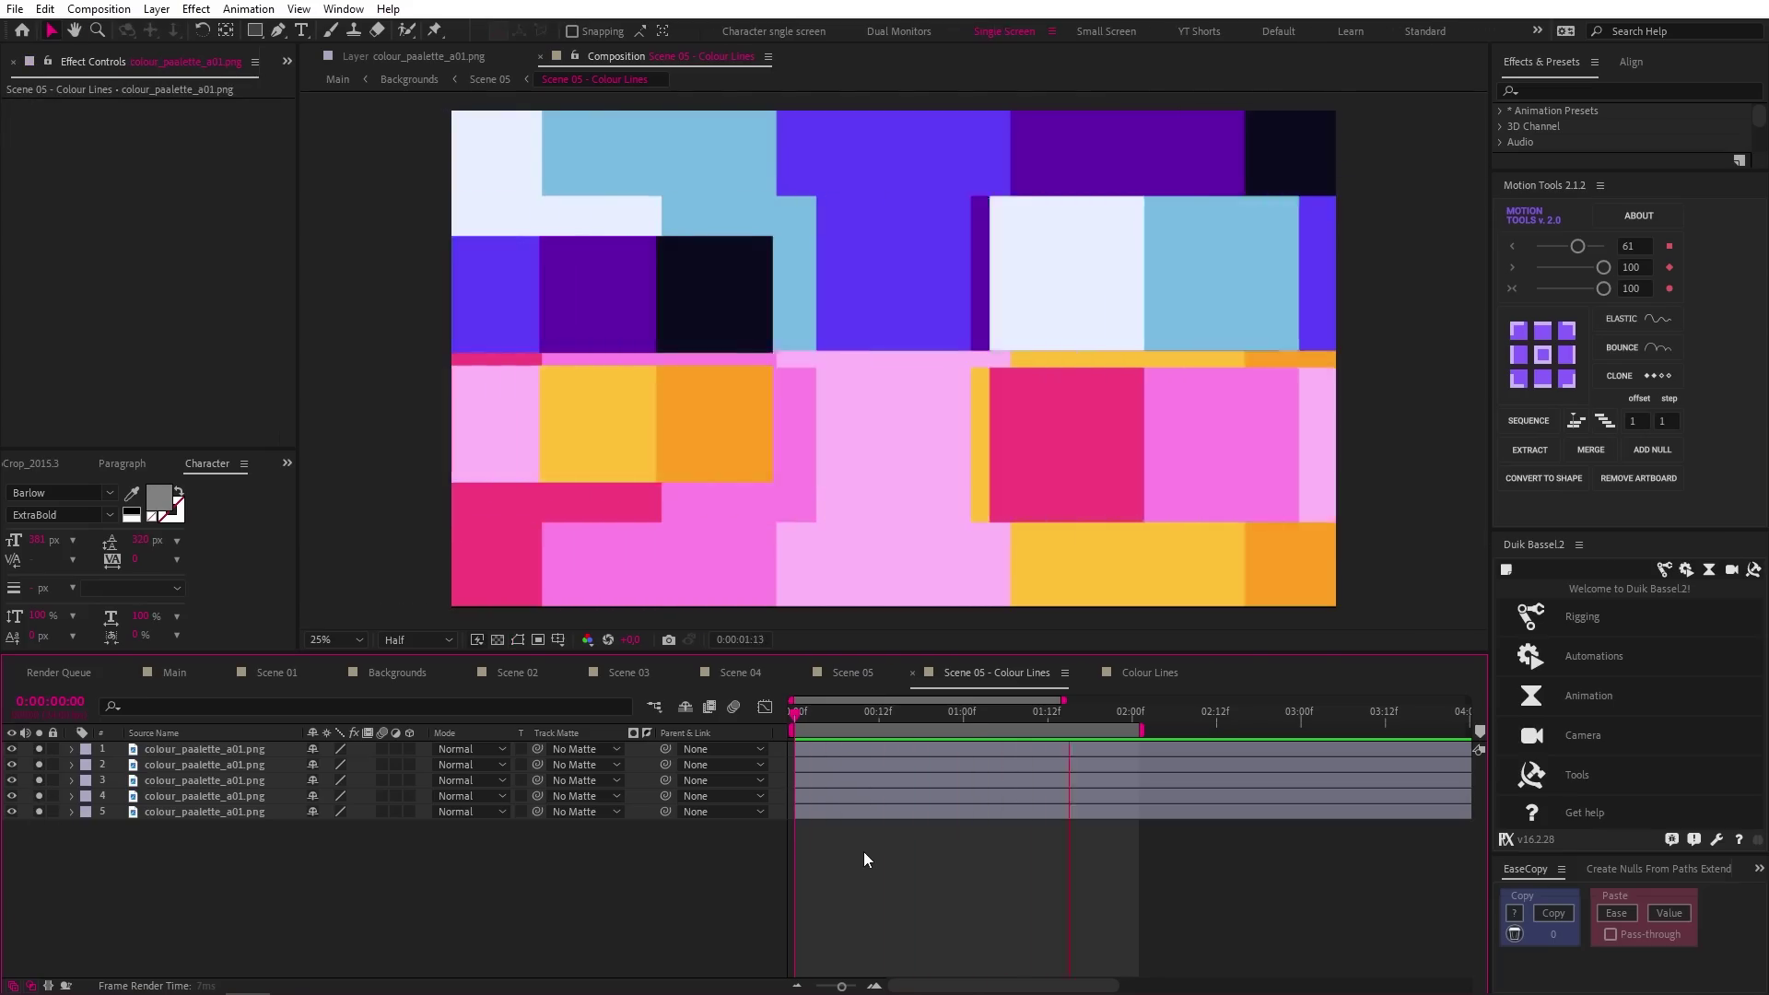
pyautogui.click(852, 673)
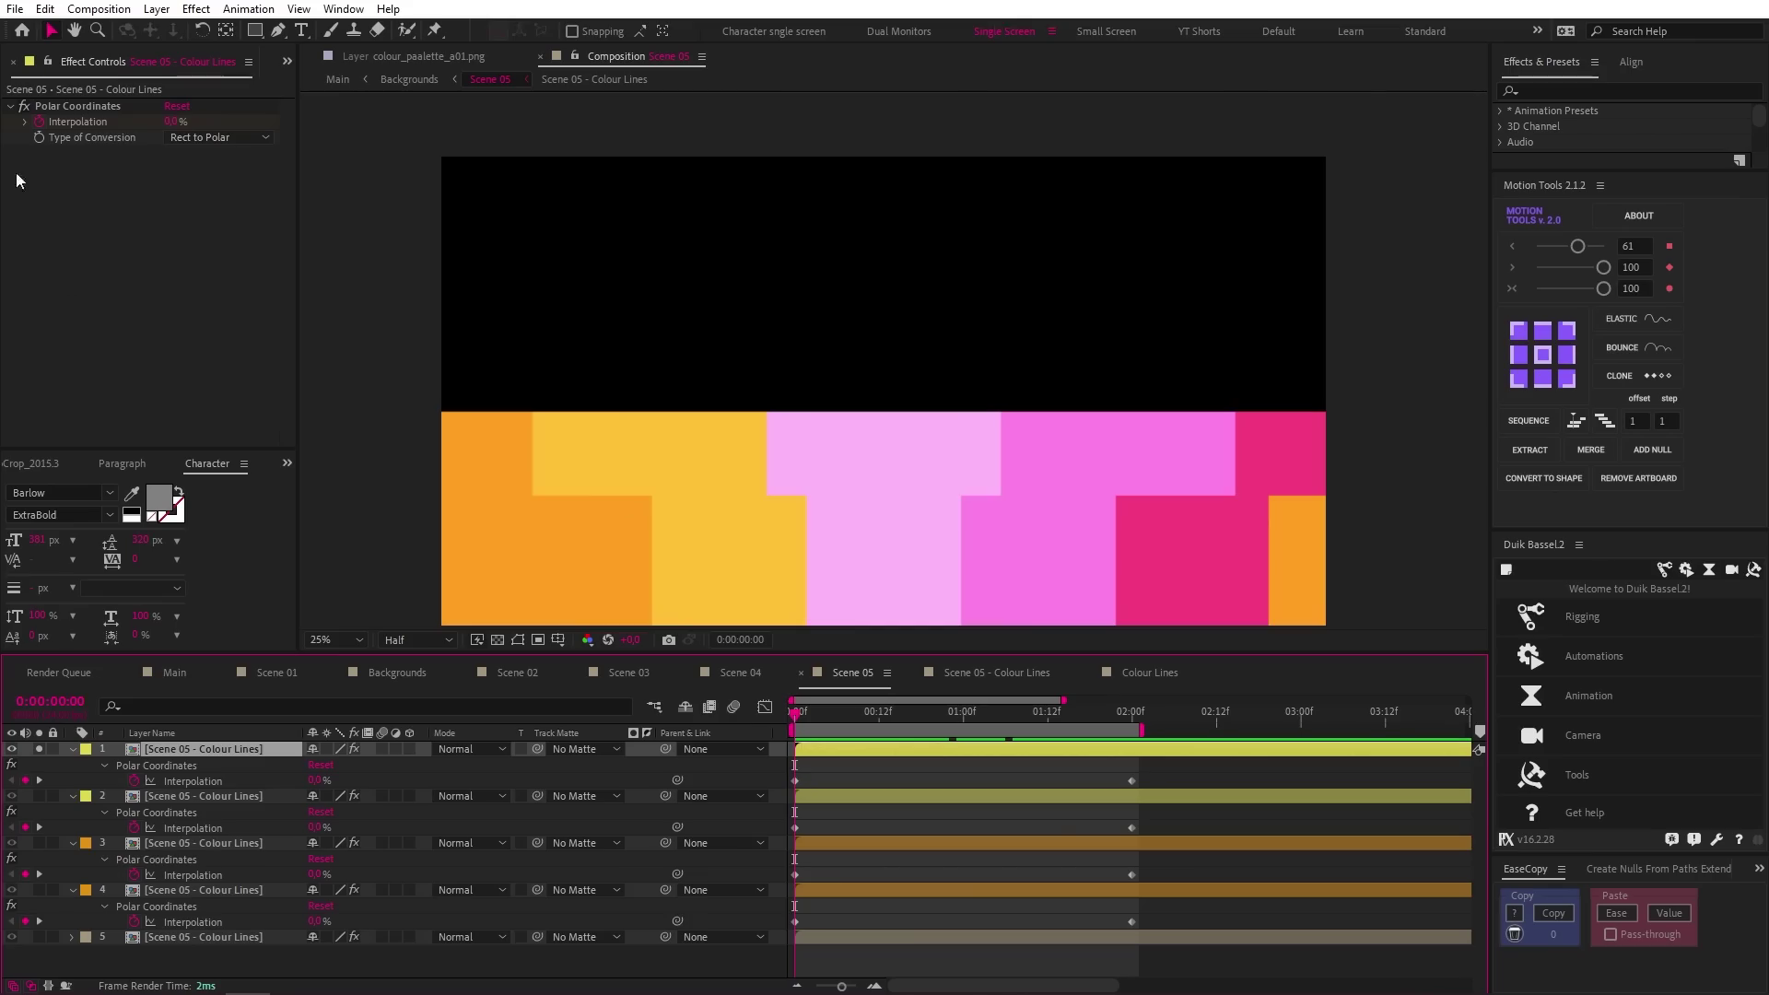
pyautogui.press('space')
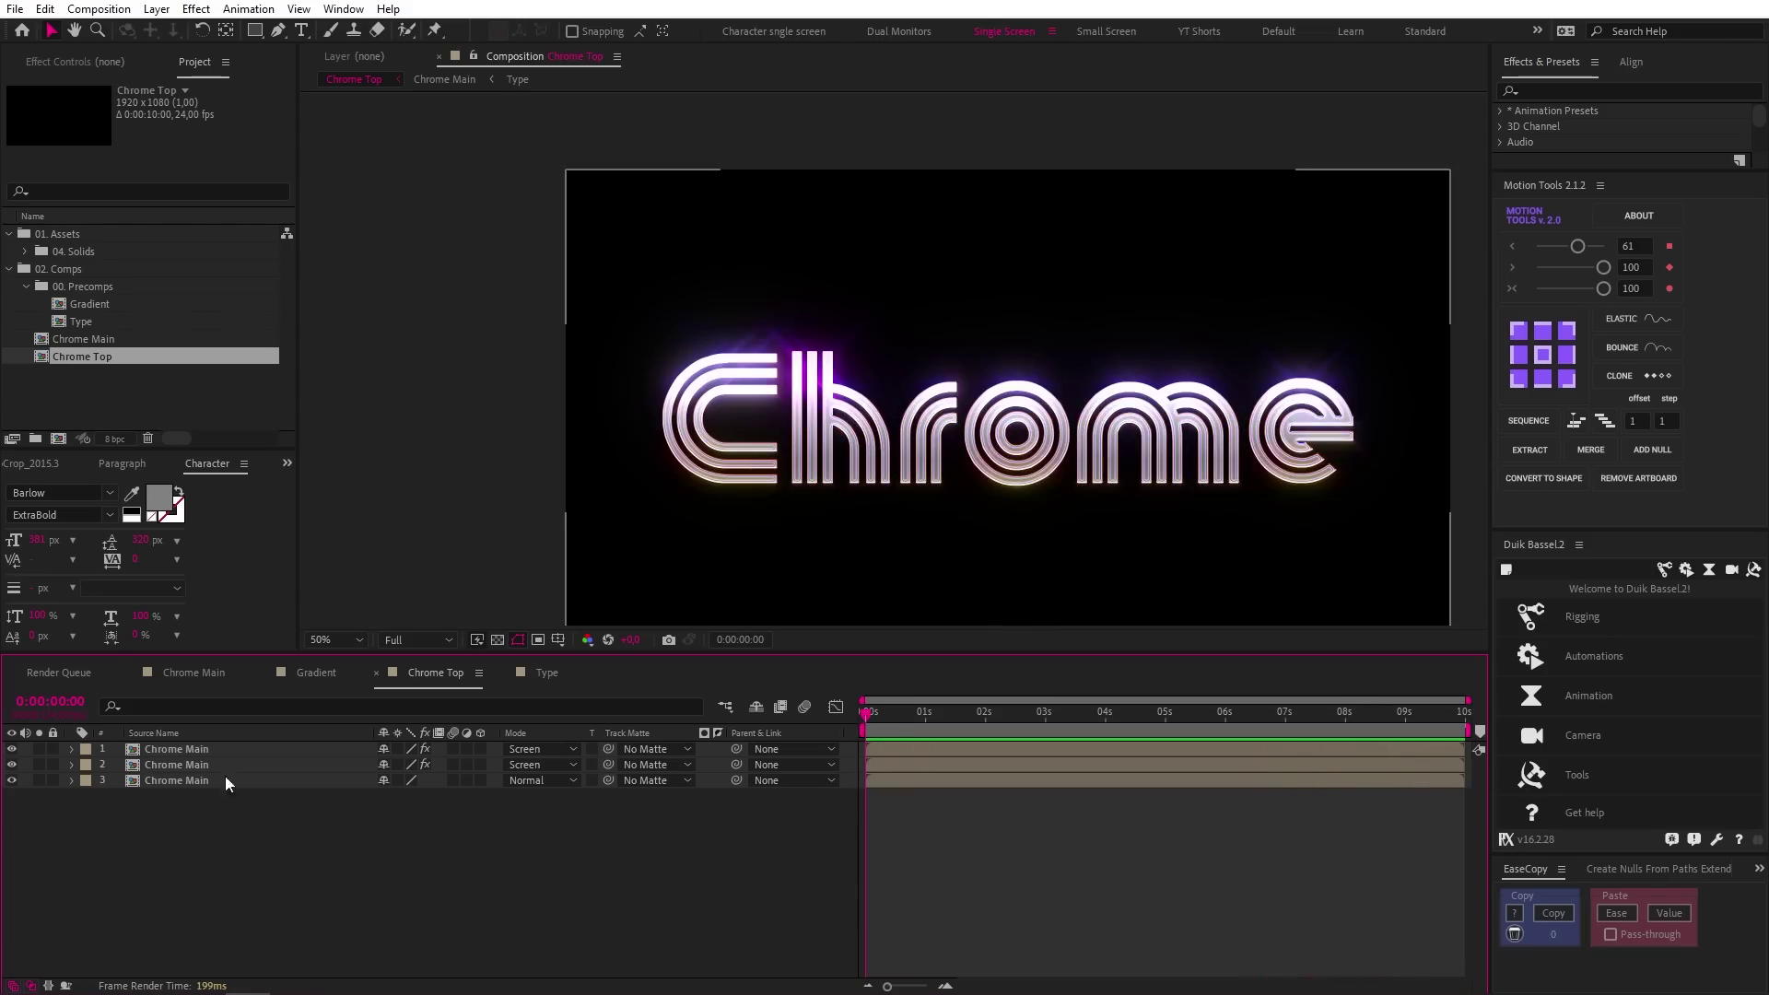
# Step: Enable Directional Blur and Curves on the second Chrome Main layer, steepening the curve to darken streaks
pyautogui.click(184, 765)
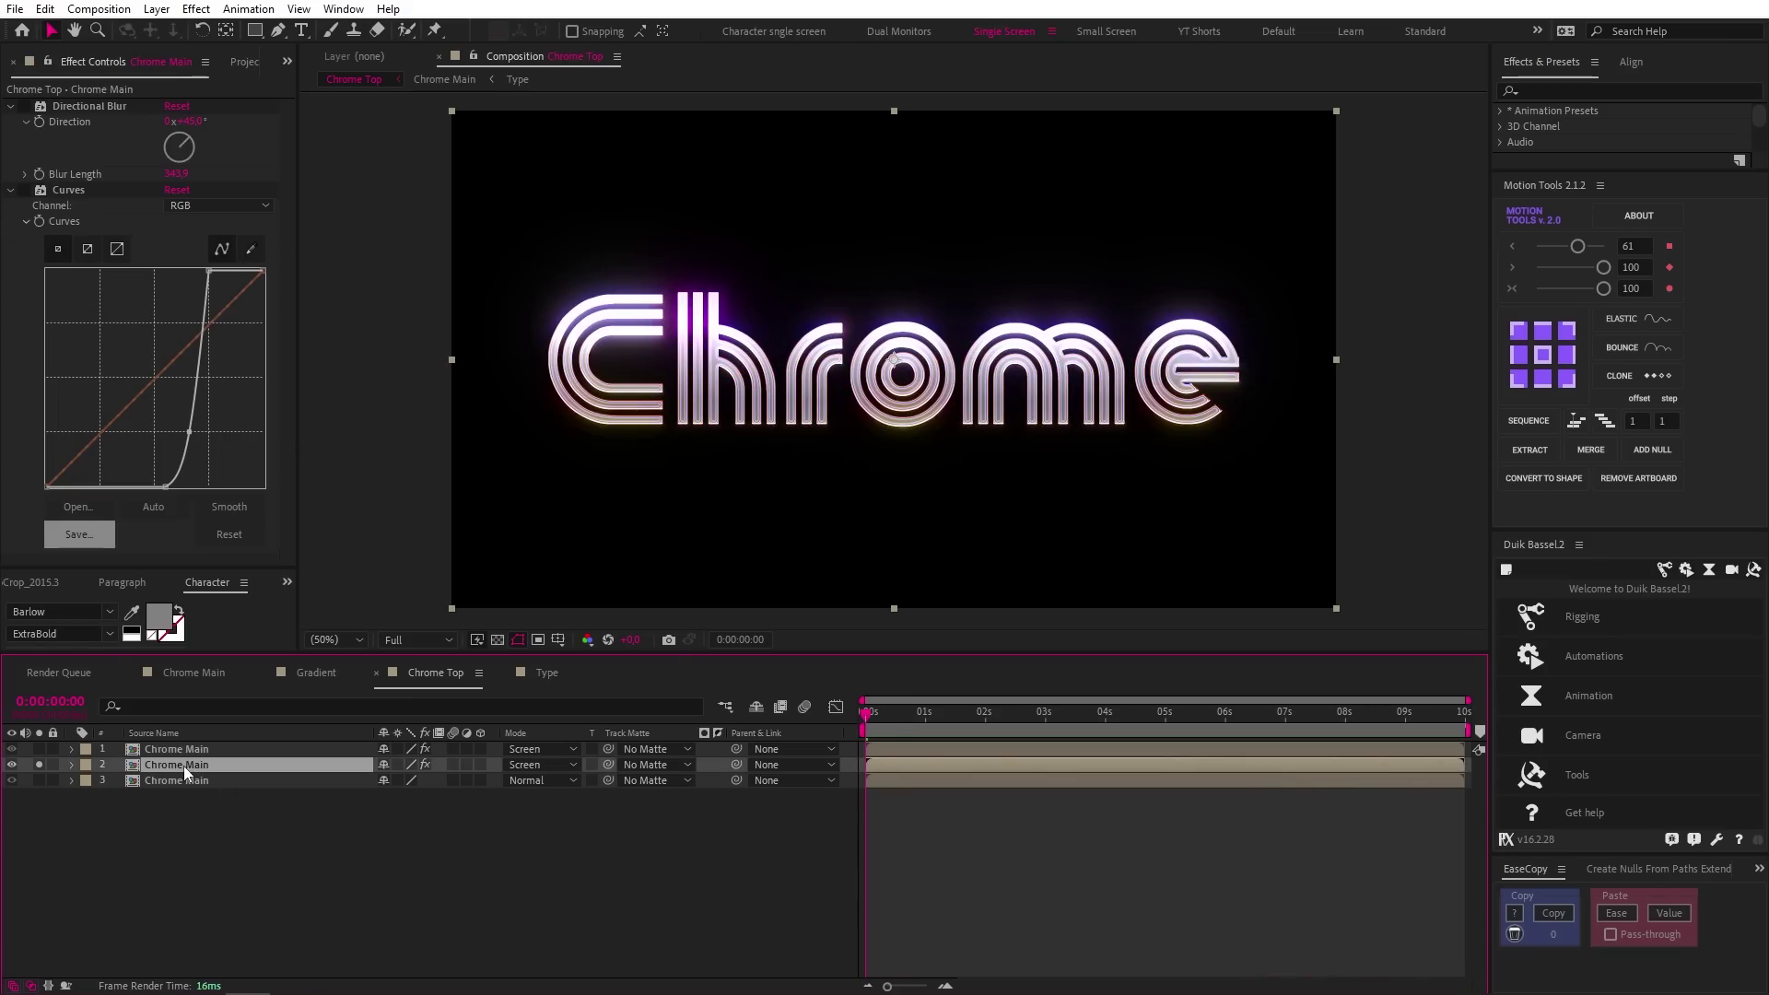
pyautogui.click(24, 107)
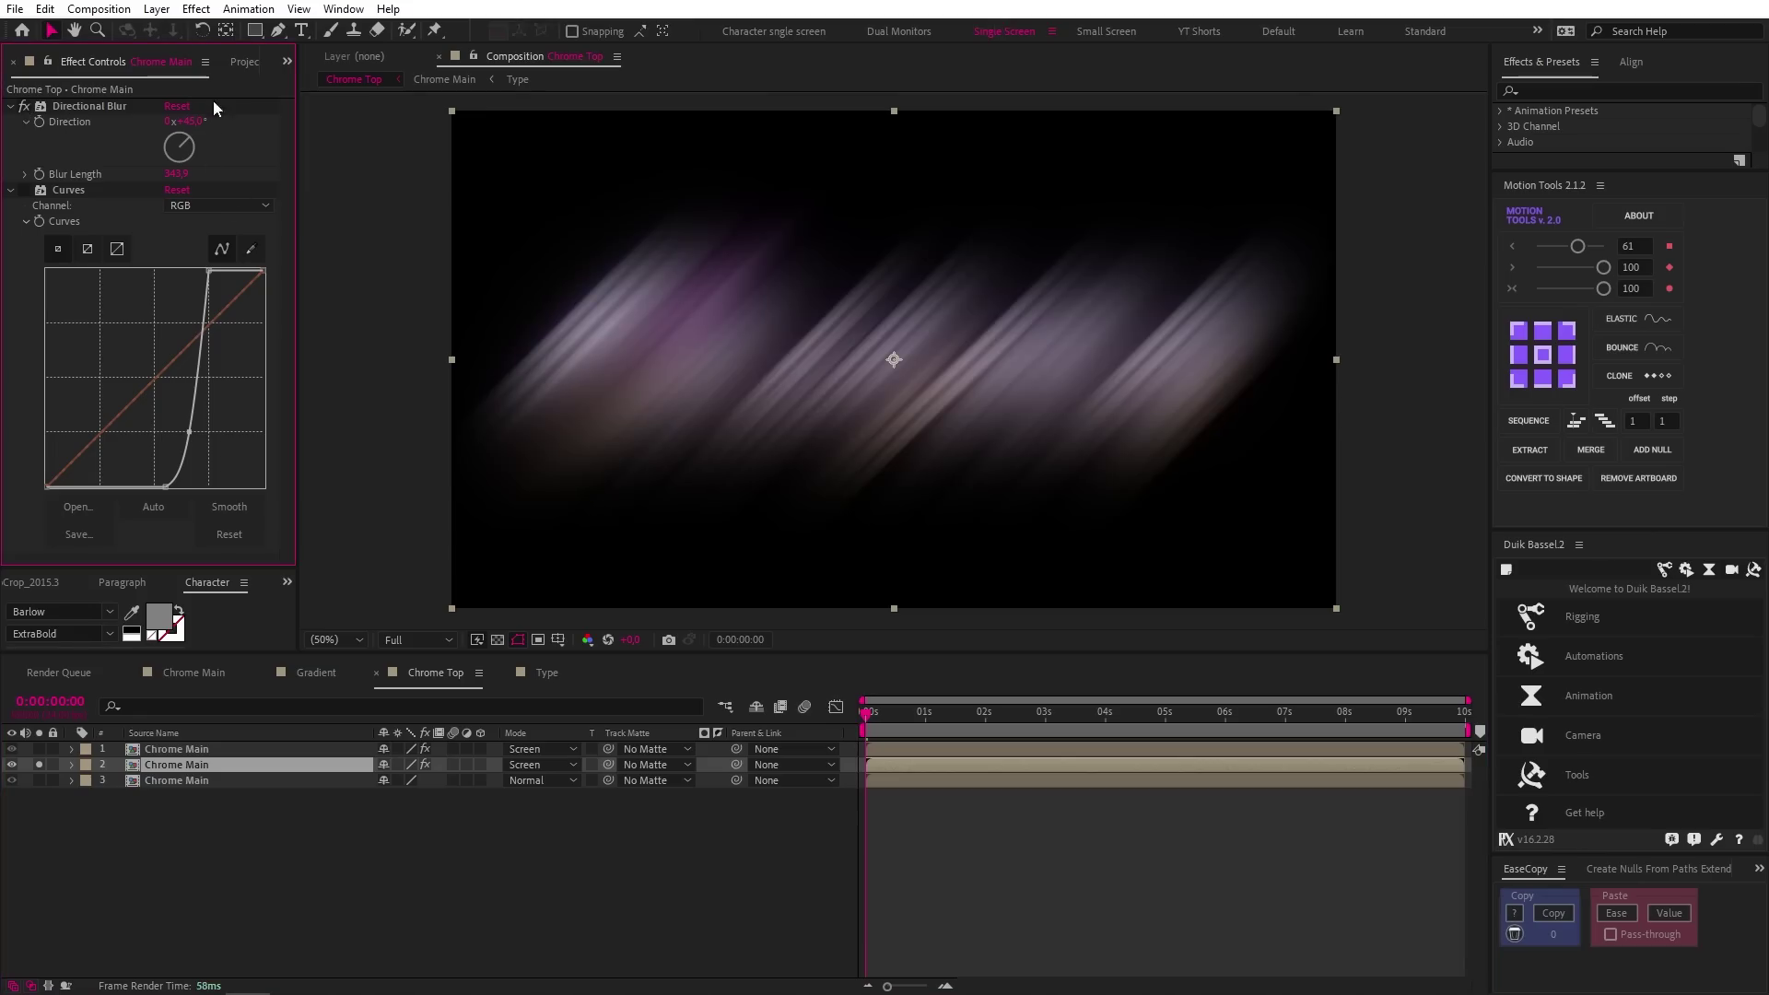
pyautogui.click(25, 190)
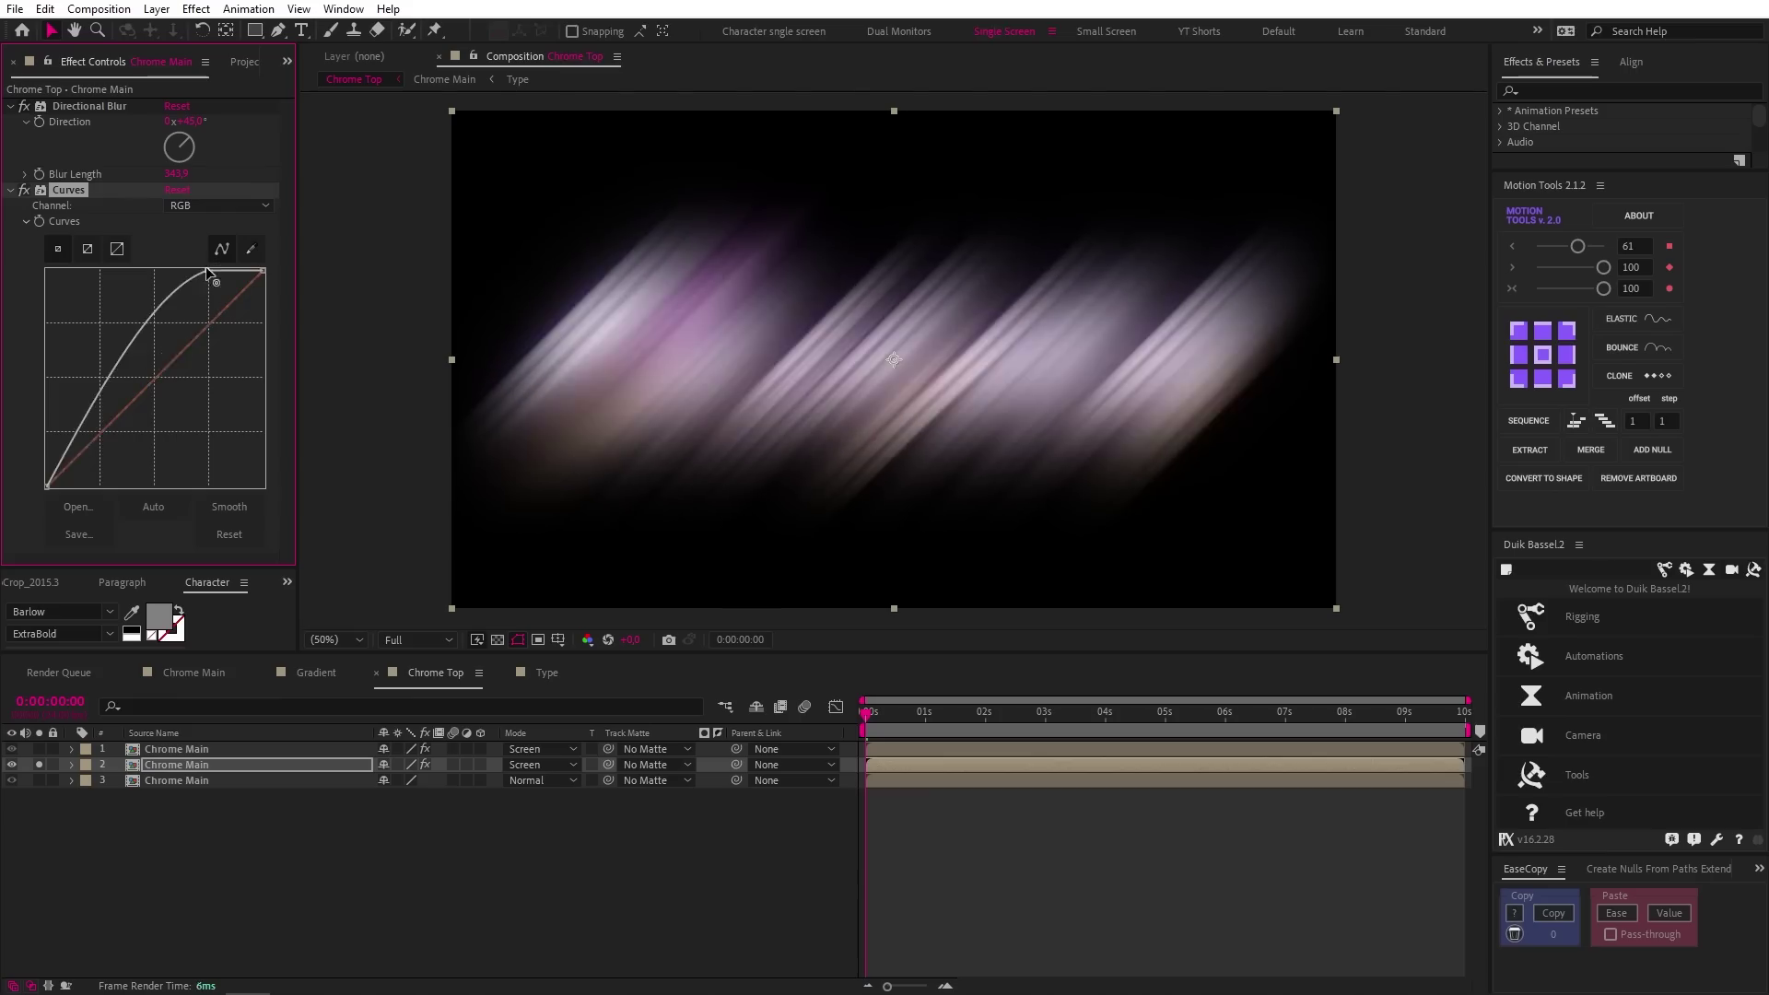
pyautogui.moveTo(87, 396); pyautogui.dragTo(178, 444)
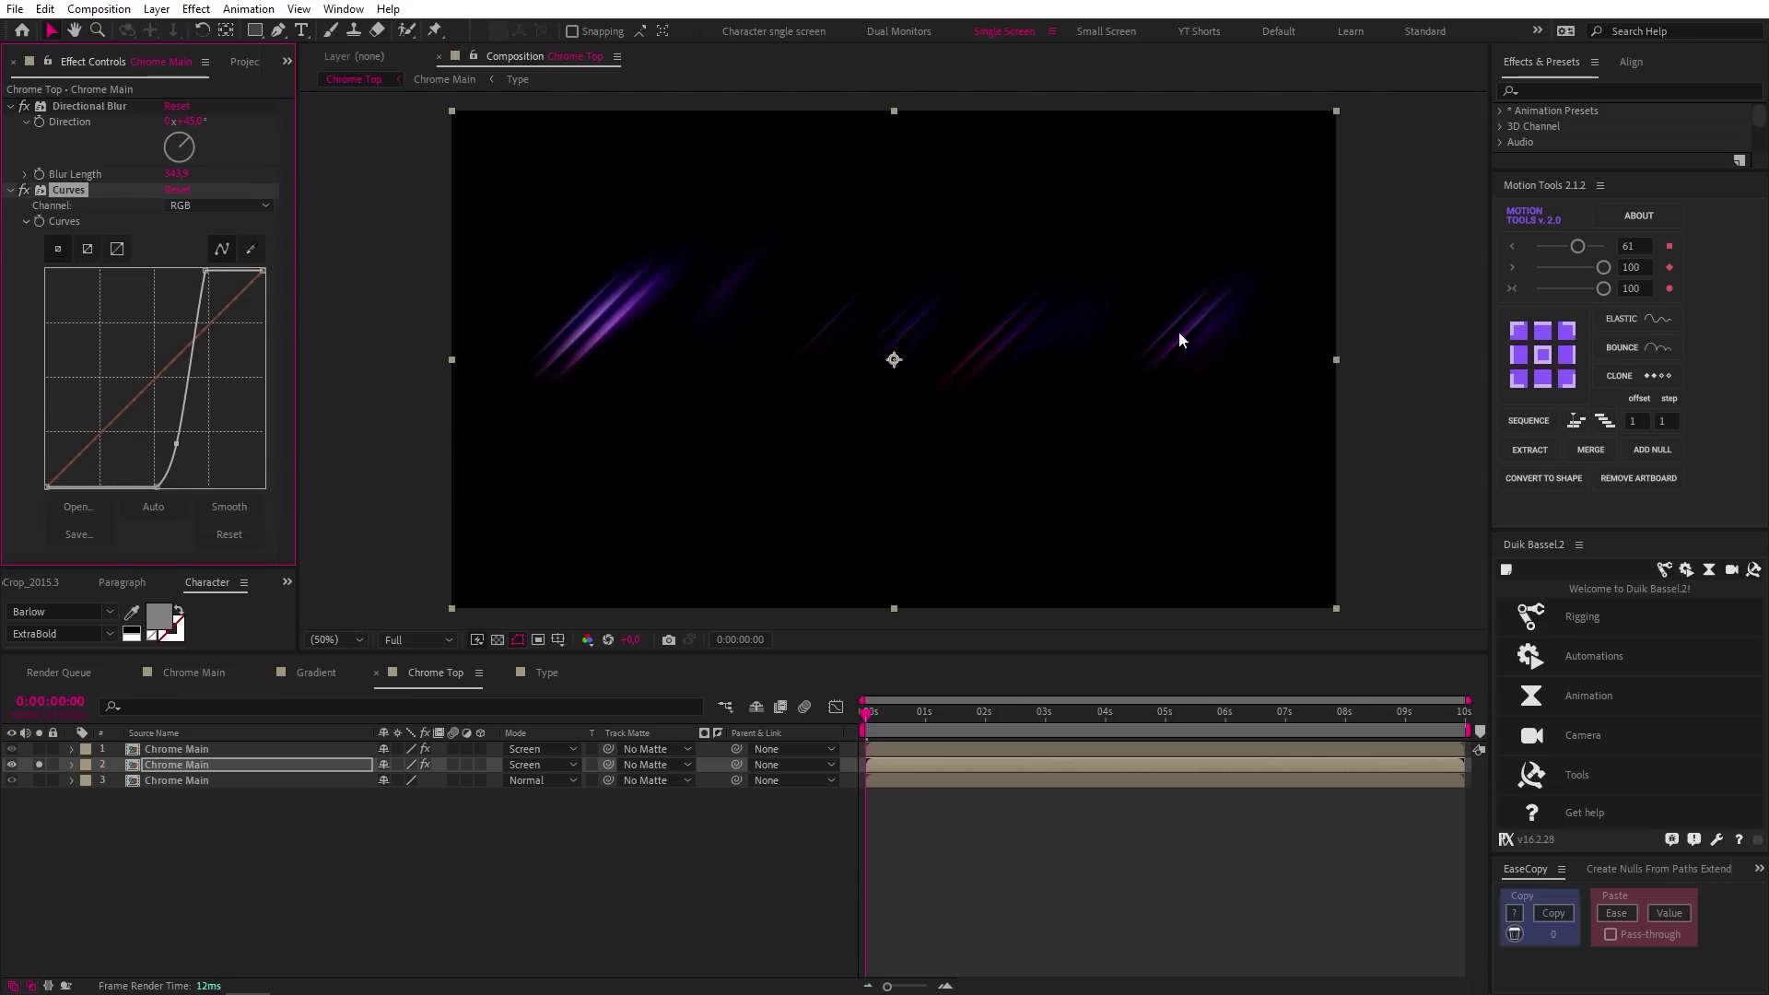
# Step: Preview the soloed top Chrome Main shine at 2 seconds, unsolo it, and set the Chrome text to Bold
pyautogui.click(39, 749)
pyautogui.click(176, 749)
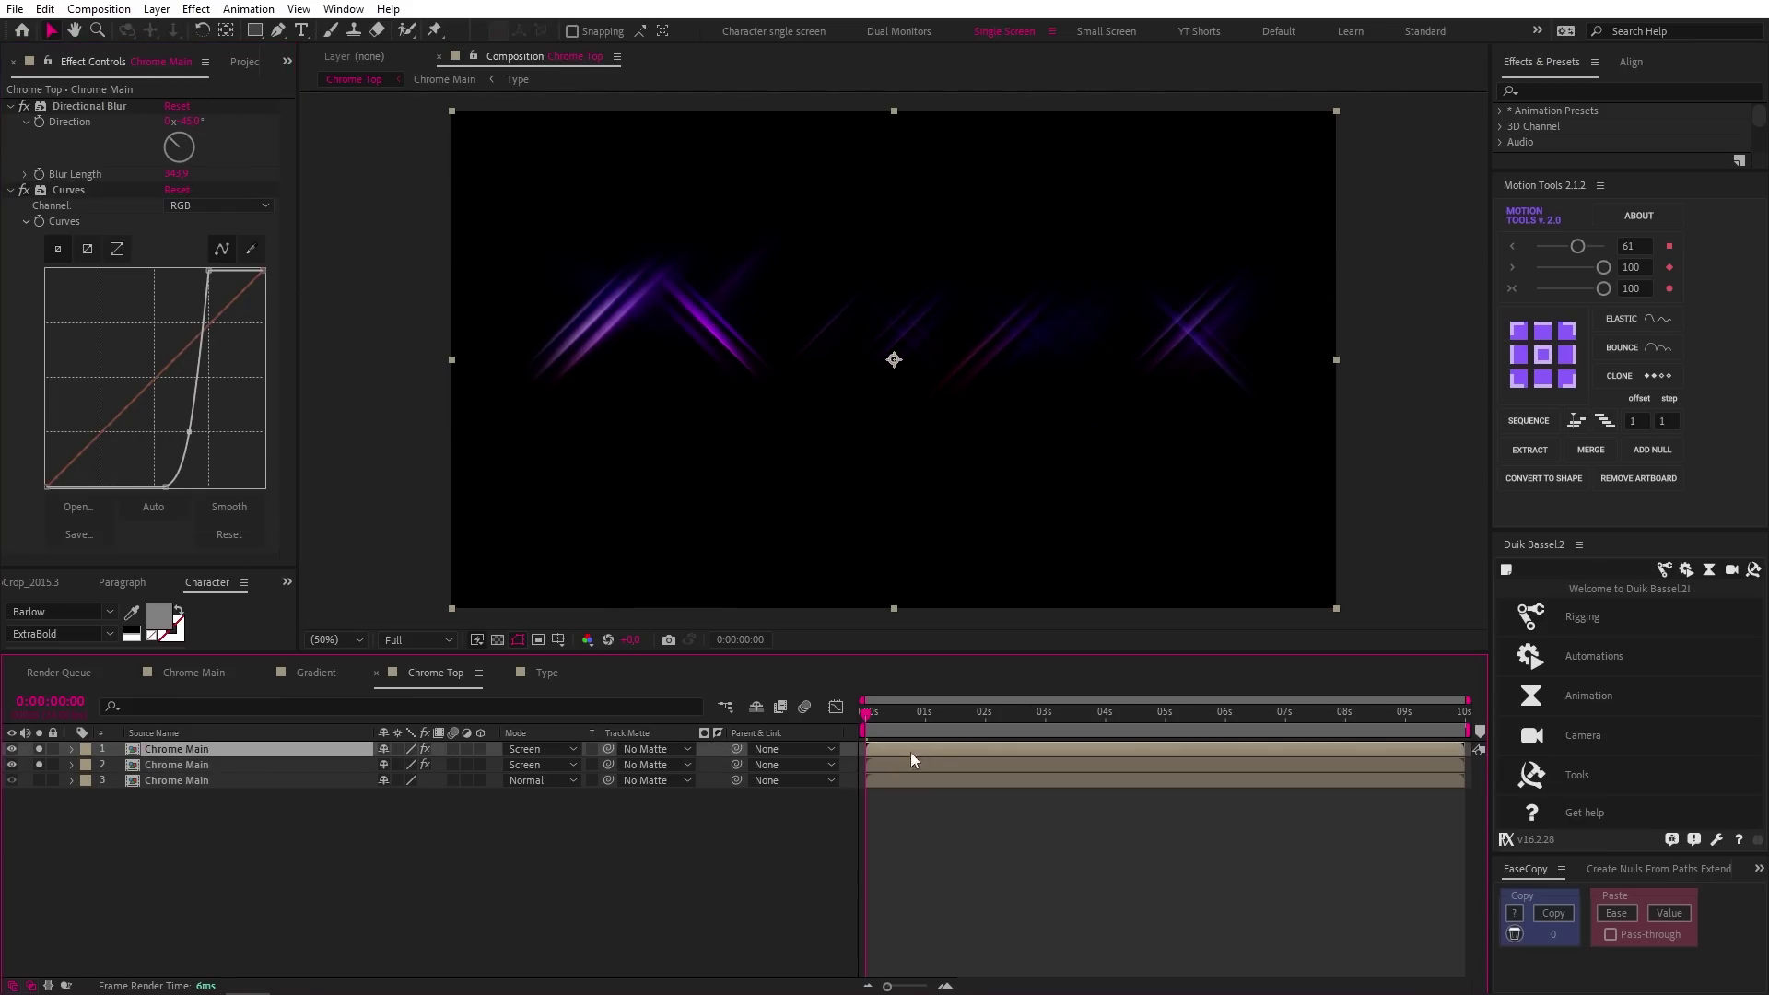
pyautogui.press('space')
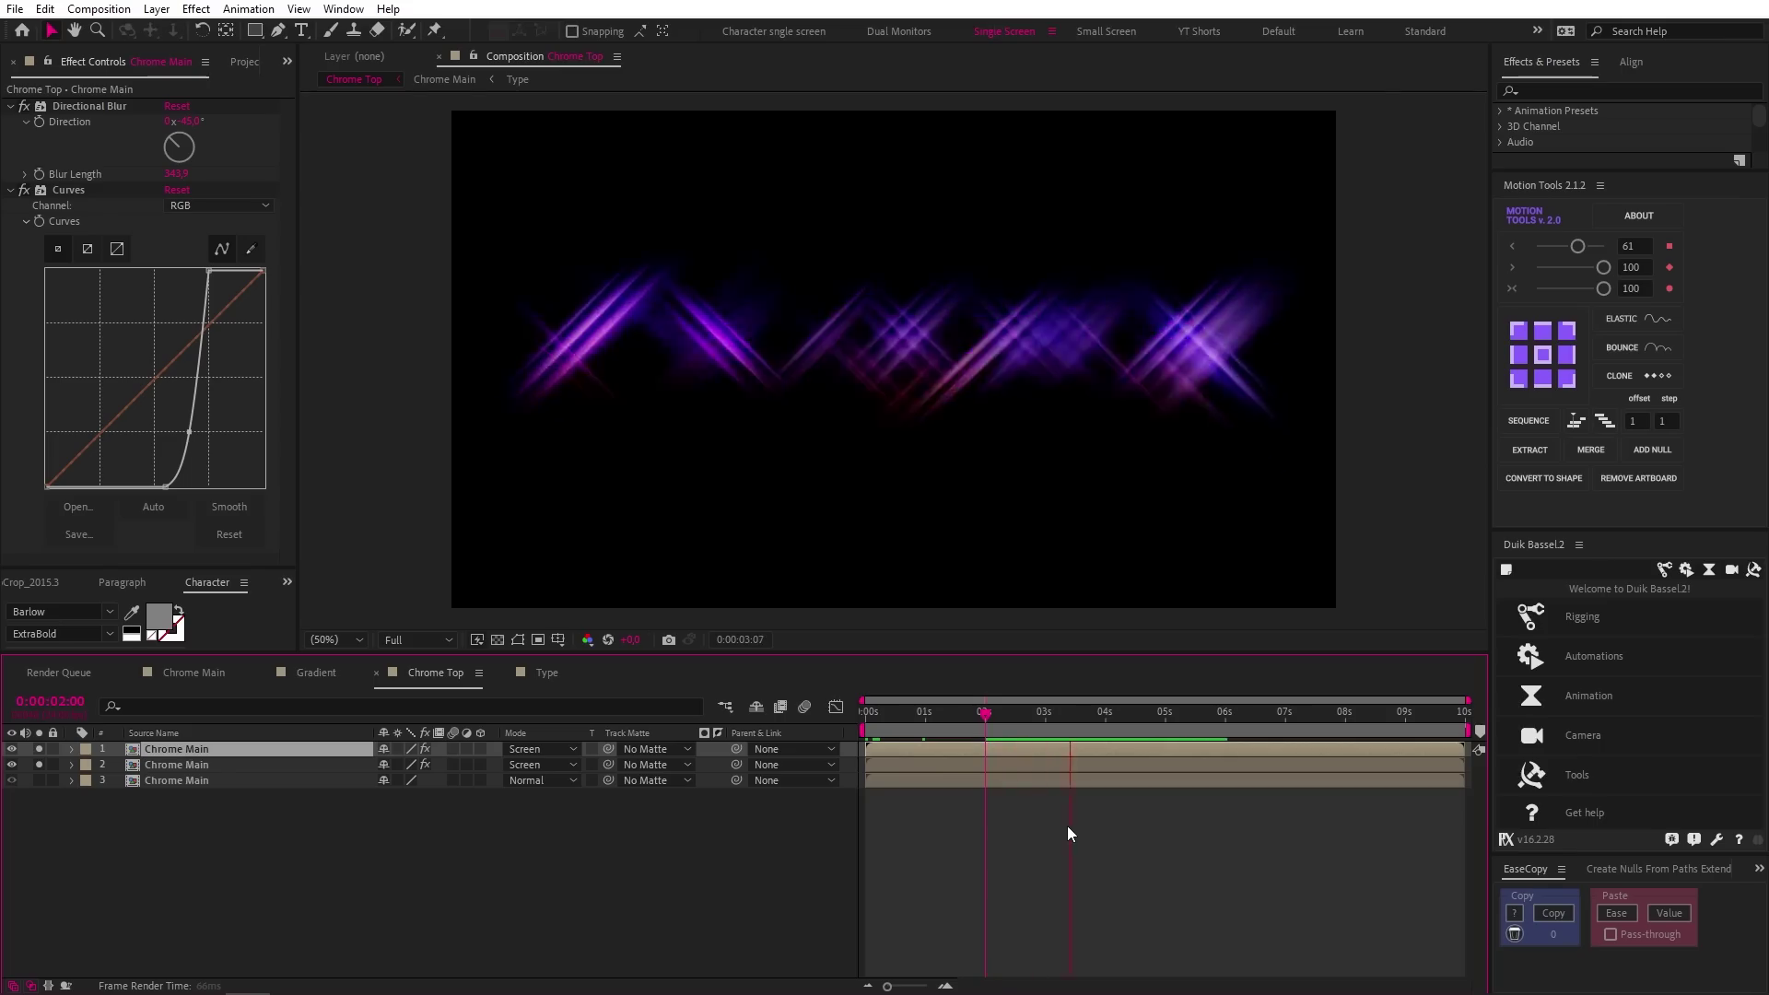
pyautogui.click(987, 721)
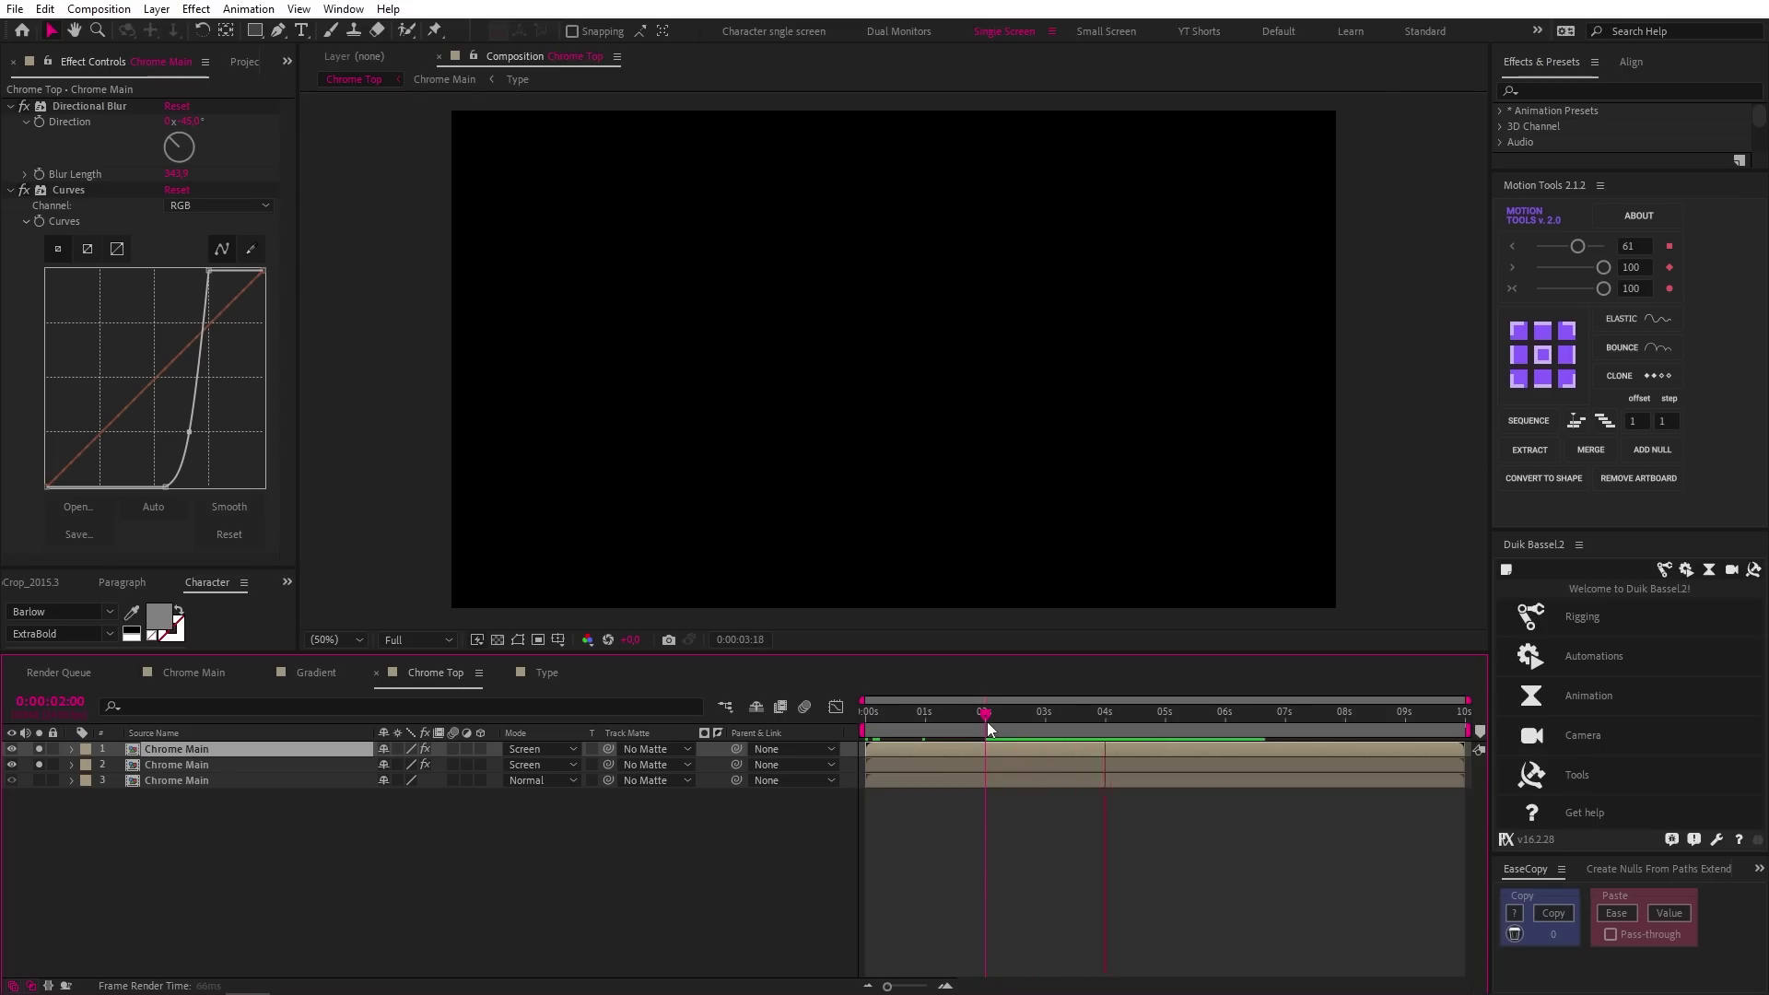
pyautogui.click(39, 749)
pyautogui.click(108, 634)
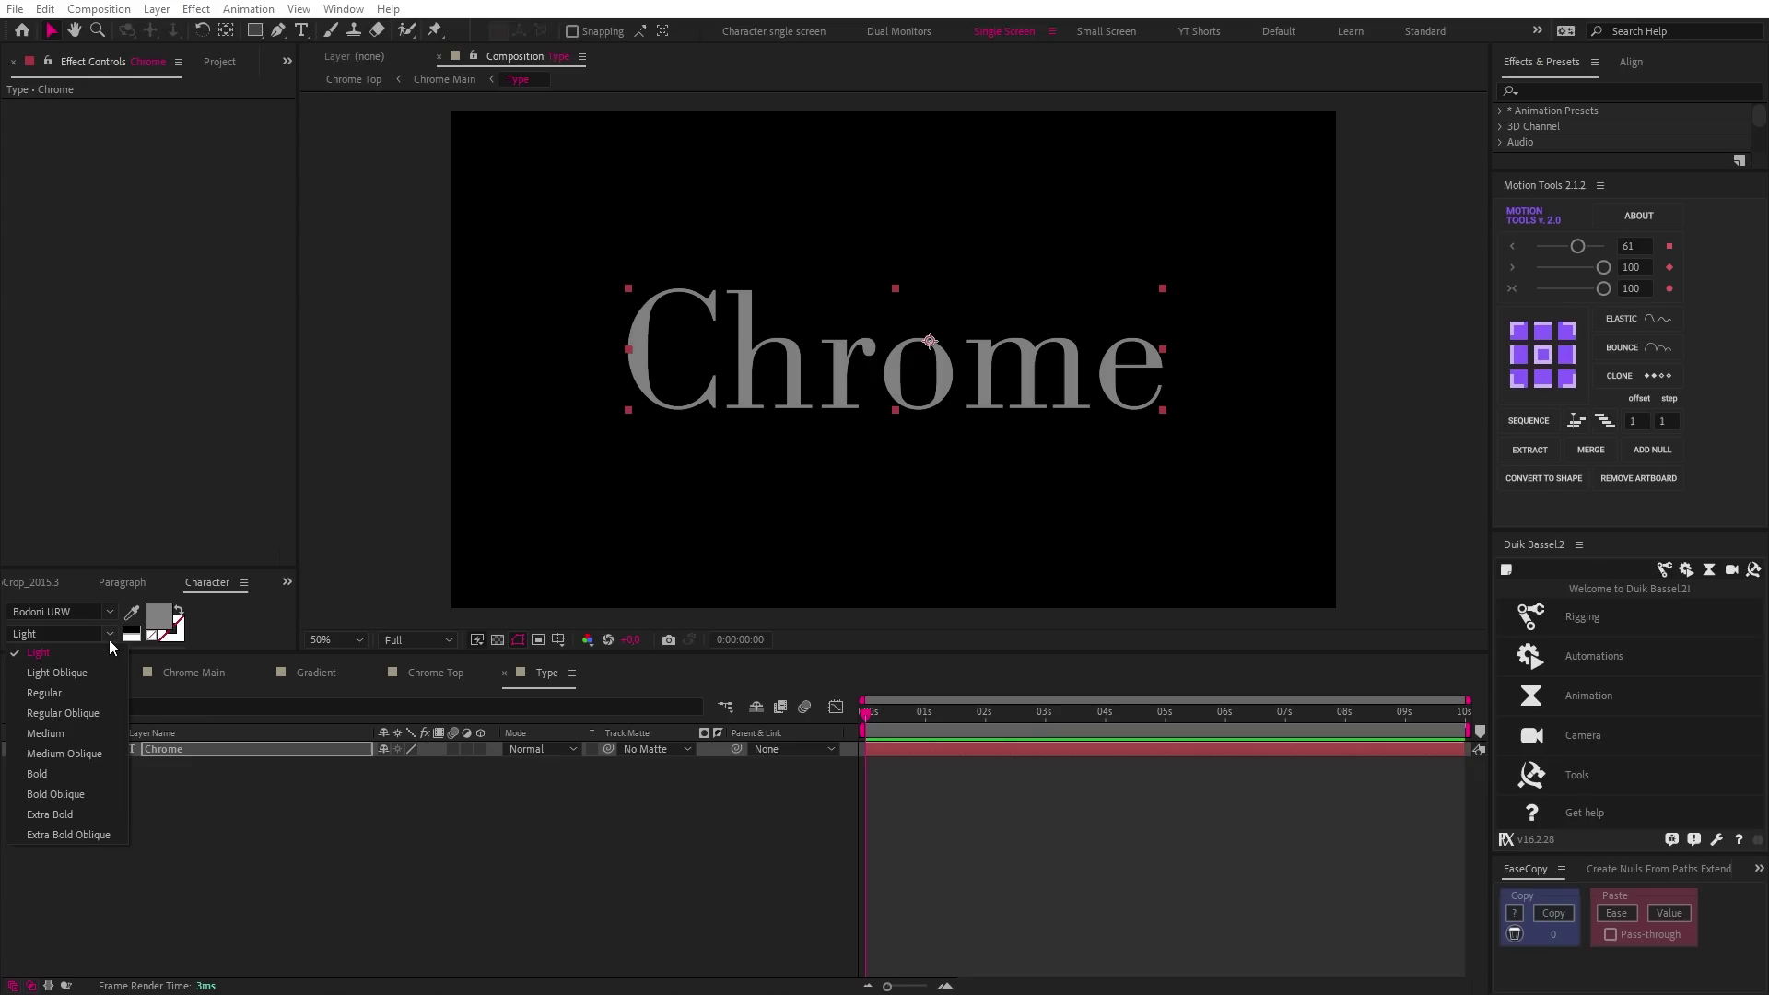
pyautogui.click(64, 775)
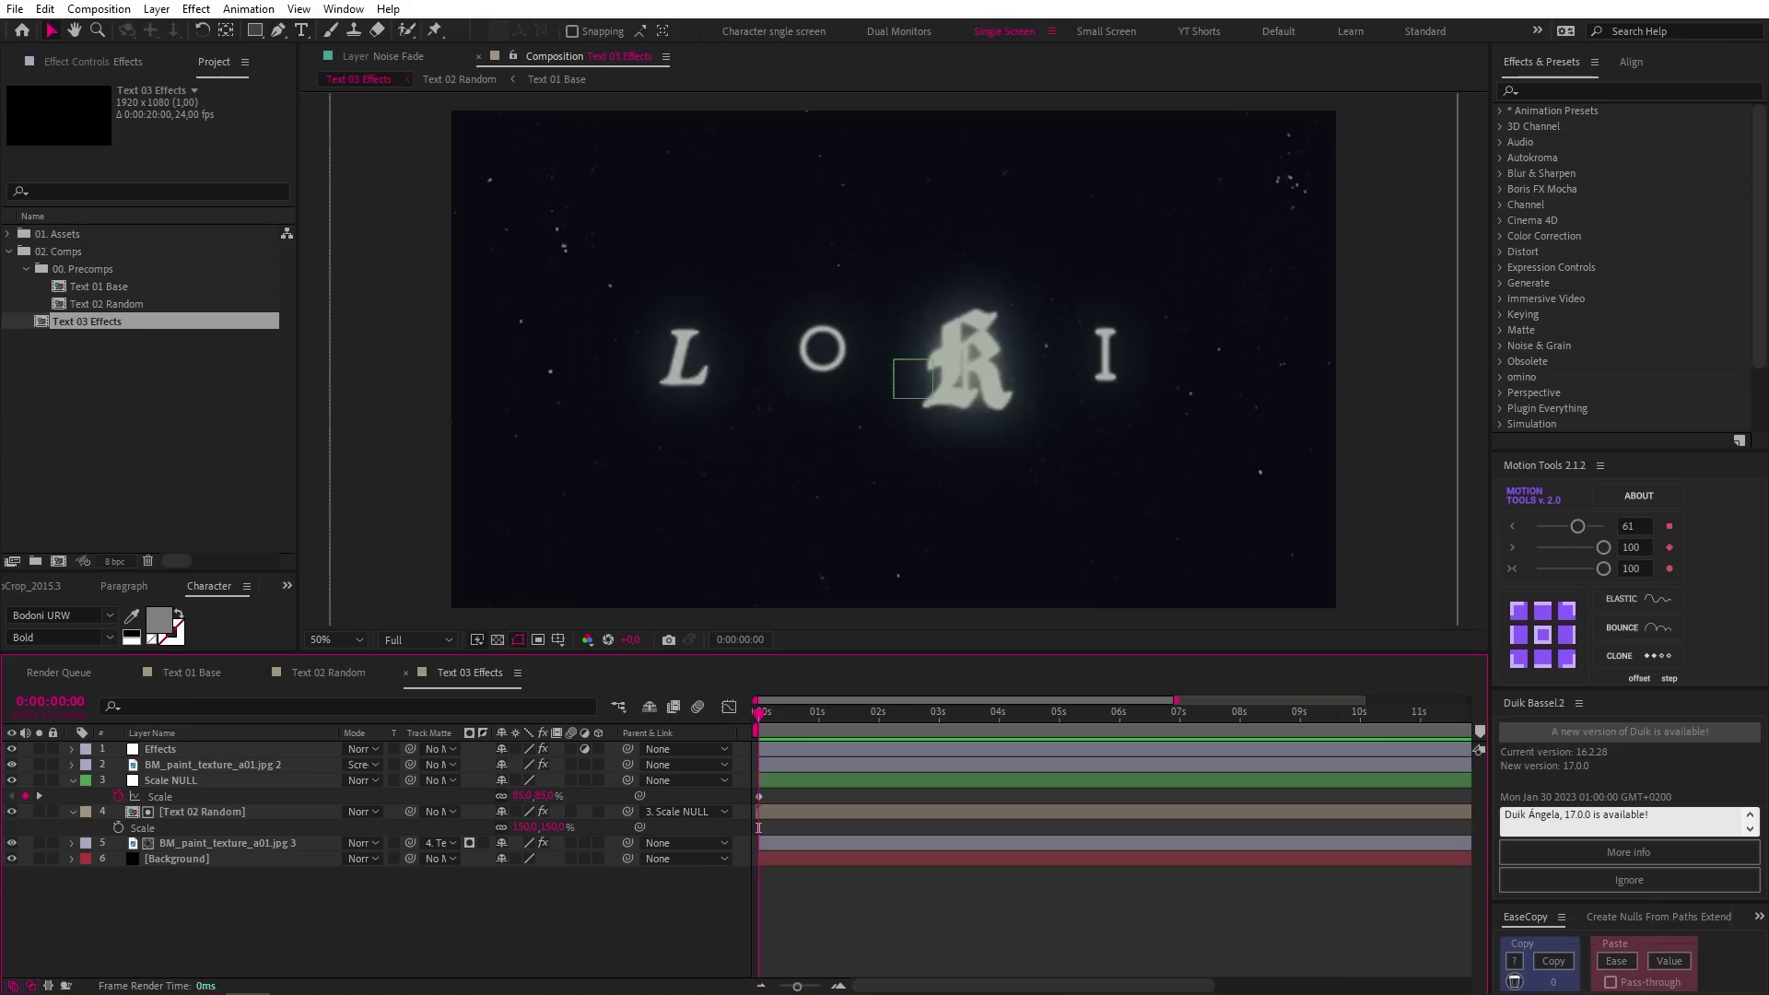
# Step: Play the Loki text animation and compare Time Displacement off and on while scrubbing the randomised letters
pyautogui.press('space')
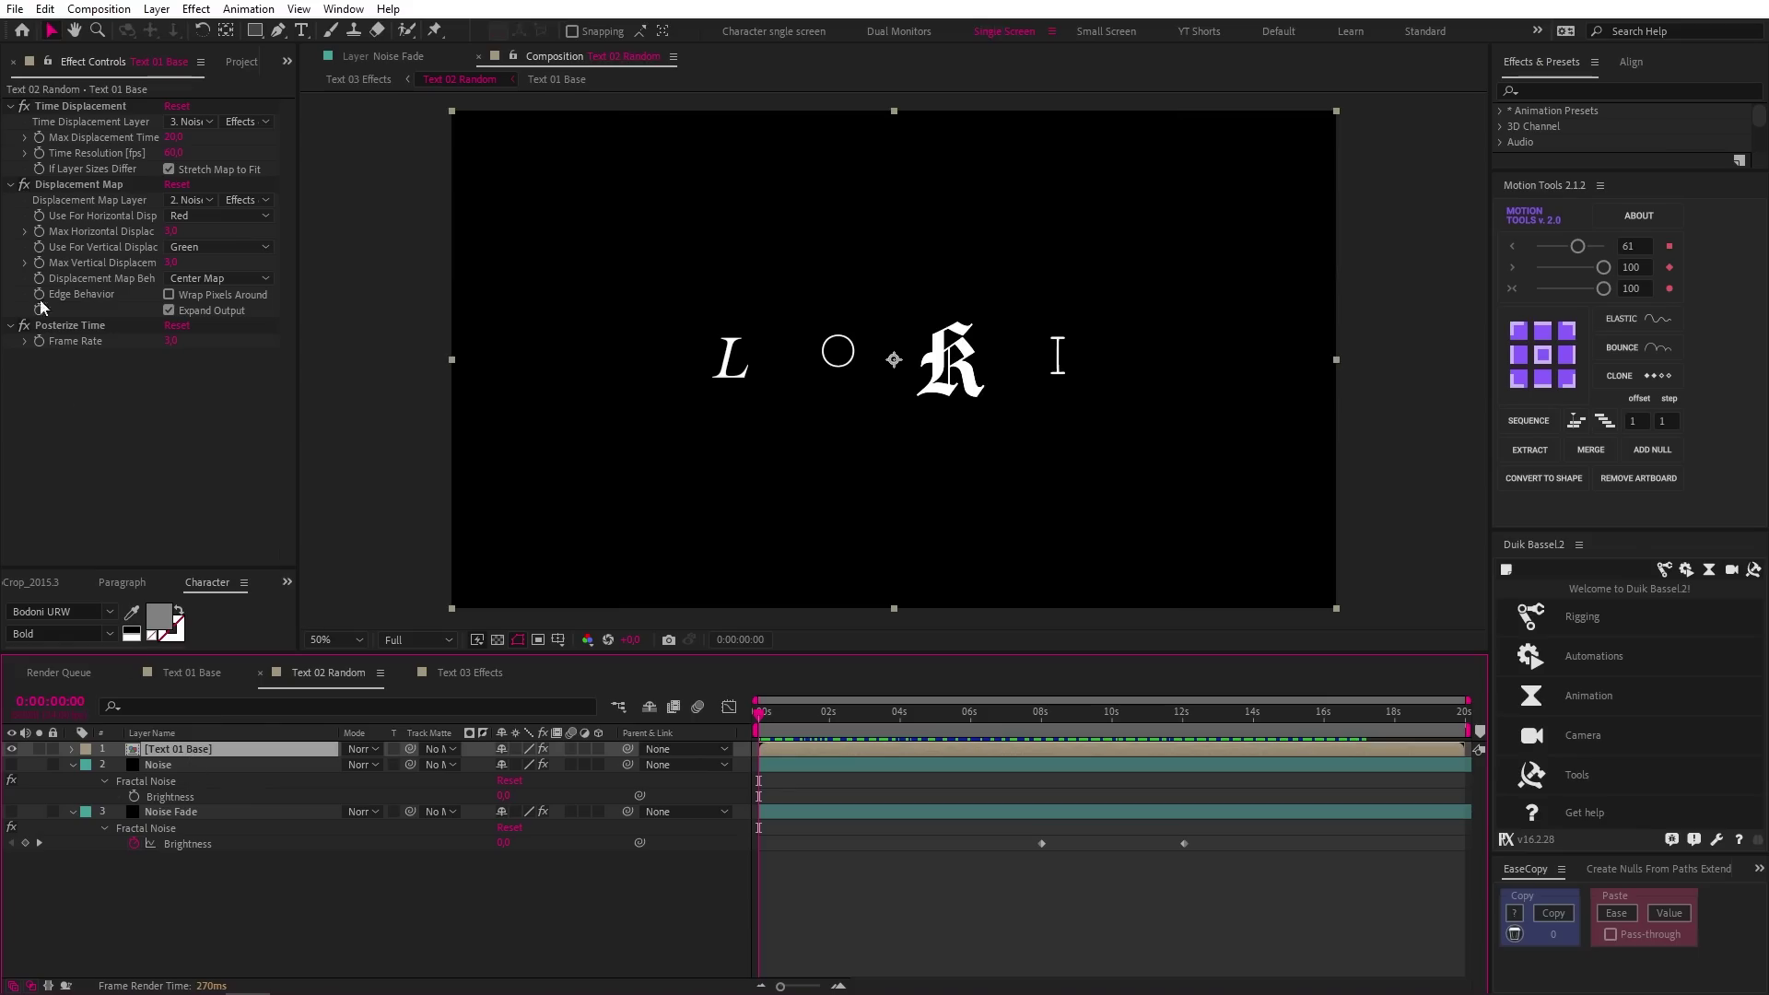
pyautogui.click(24, 107)
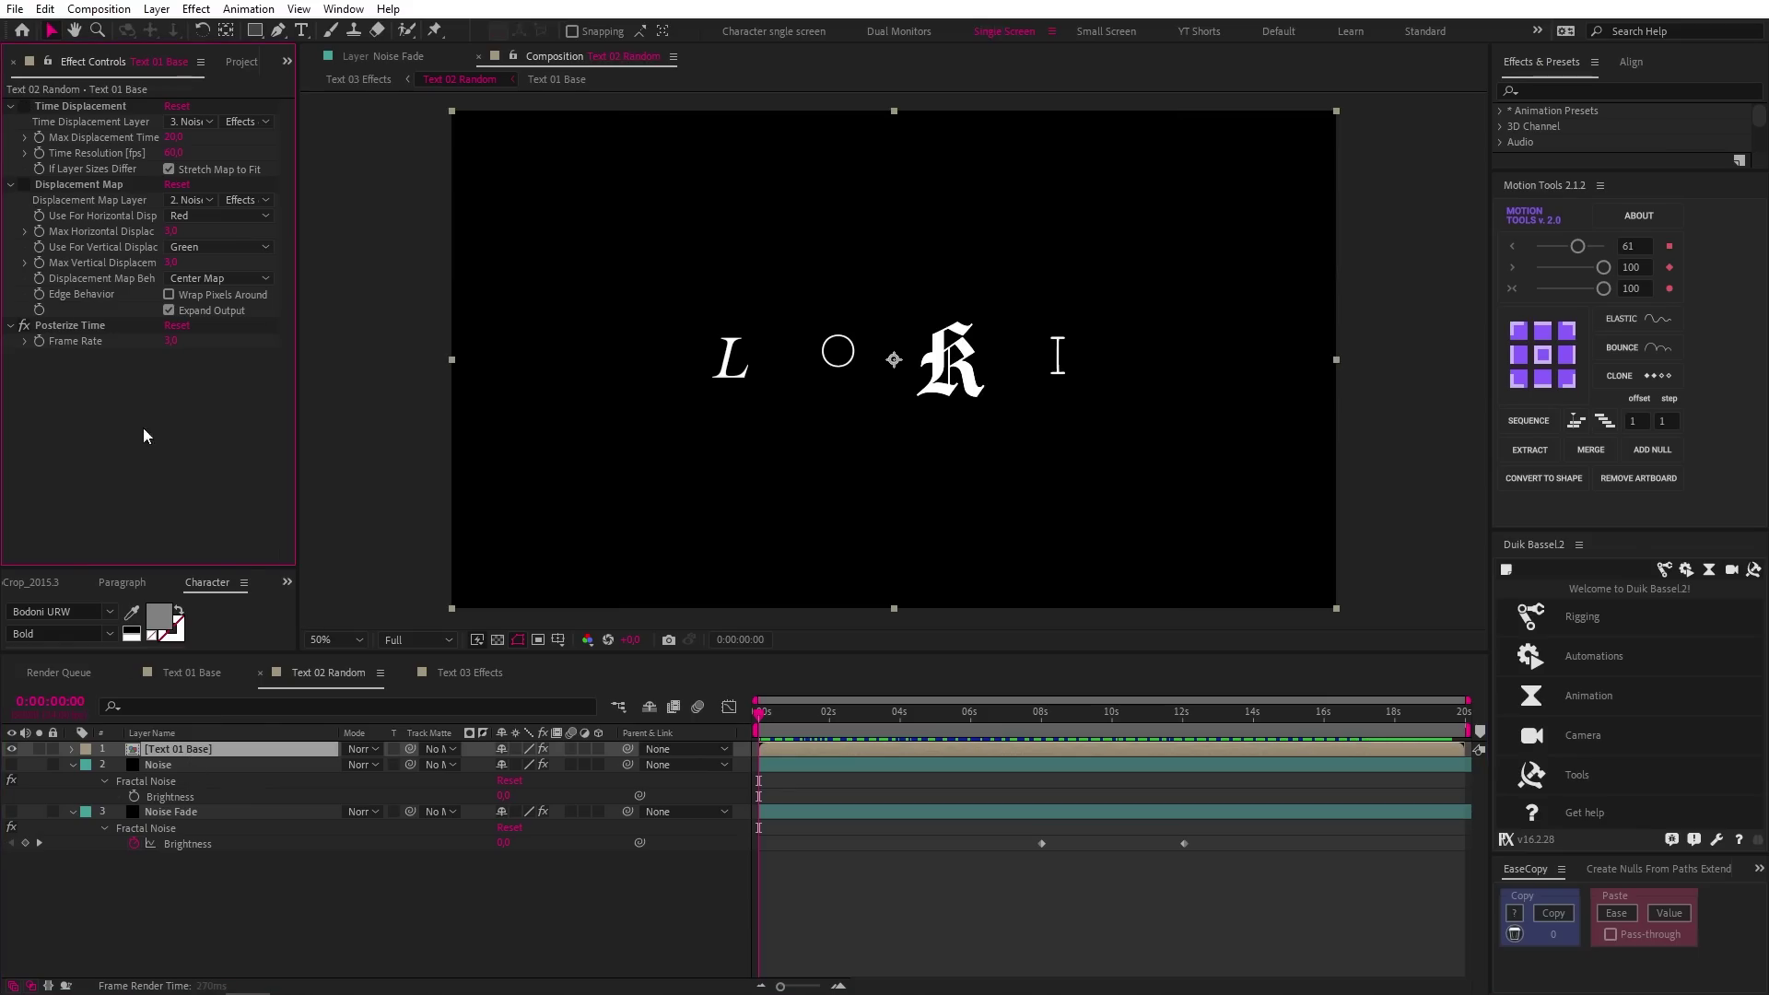
pyautogui.click(755, 727)
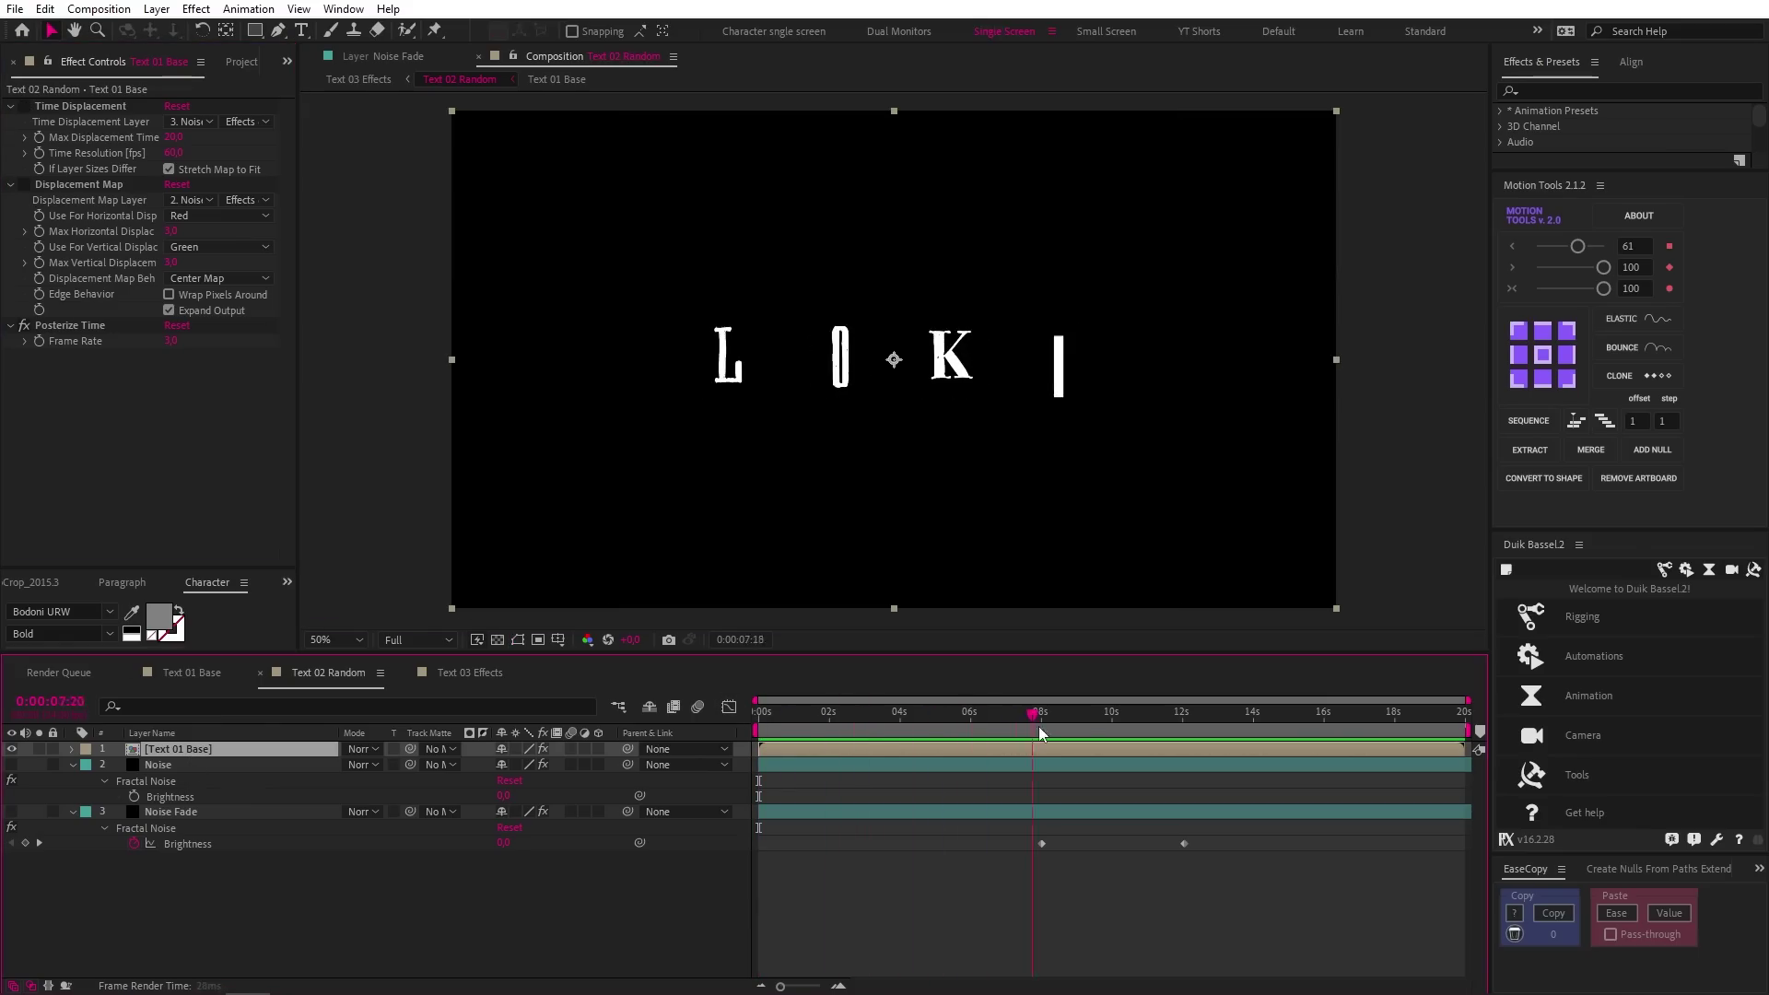
pyautogui.moveTo(1343, 720); pyautogui.dragTo(766, 720)
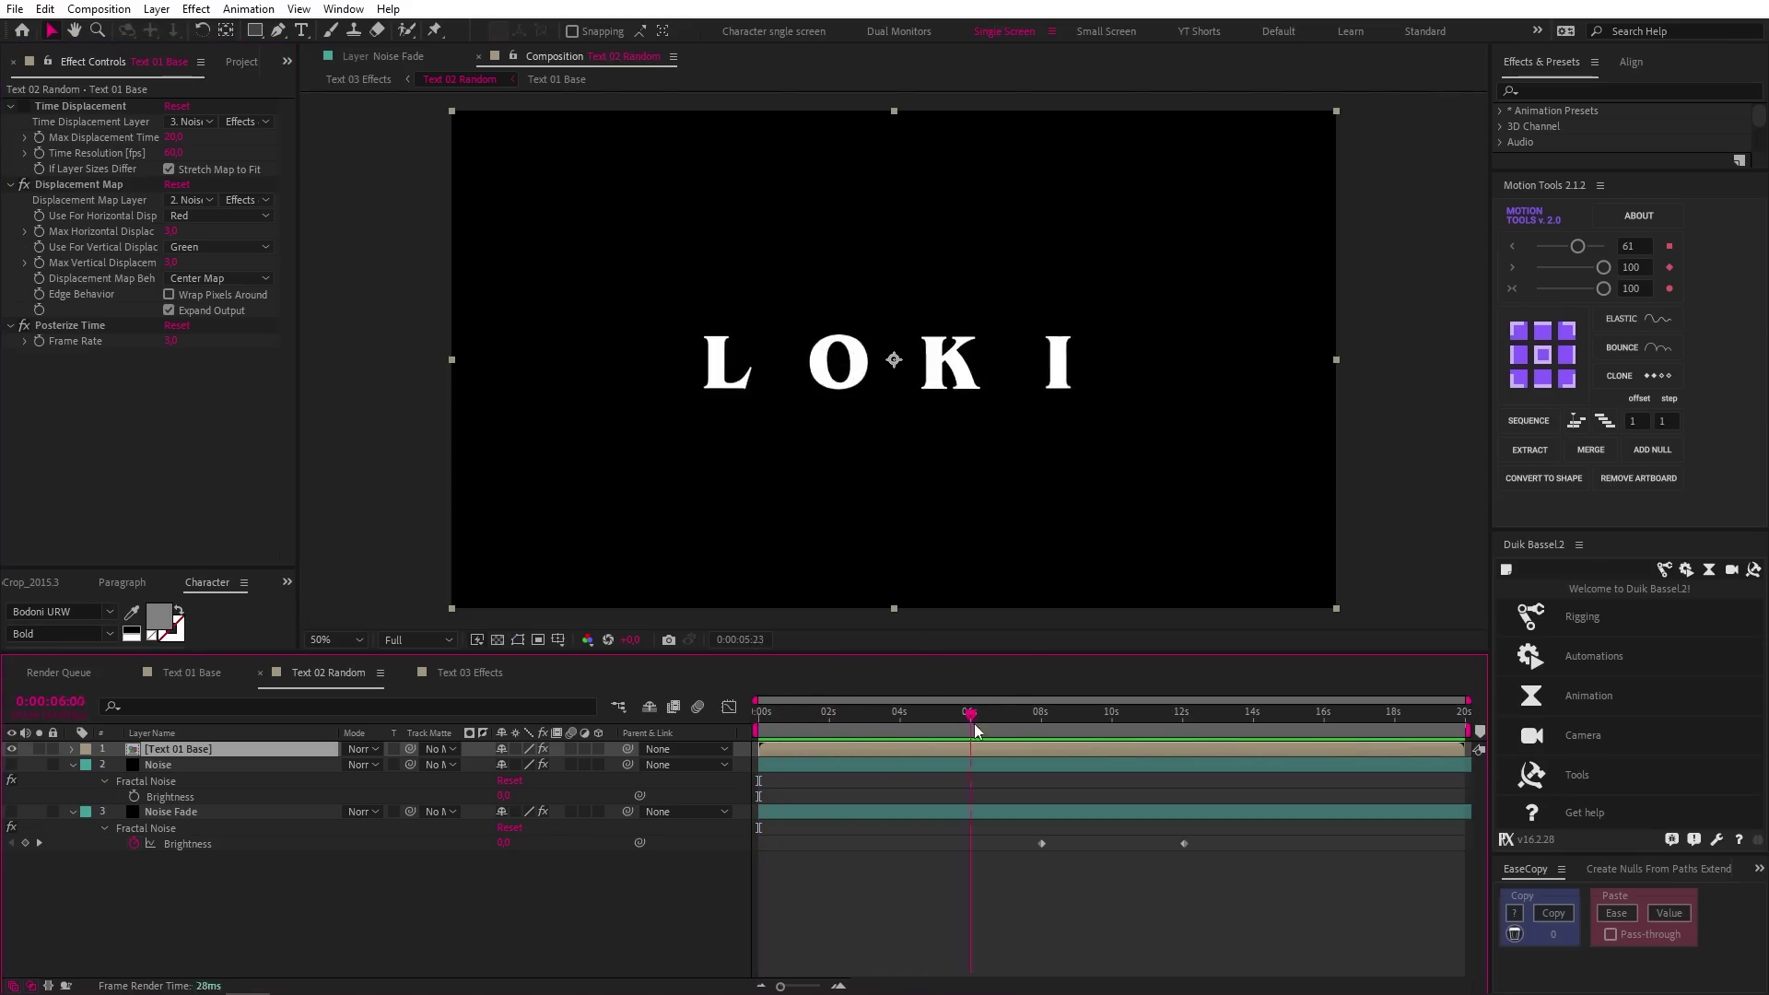
pyautogui.click(24, 107)
pyautogui.moveTo(764, 711); pyautogui.dragTo(1154, 733)
# Step: Make the Noise layer visible, scrub through its stripes, and solo the Noise Fade layer
pyautogui.click(158, 765)
pyautogui.press('Home')
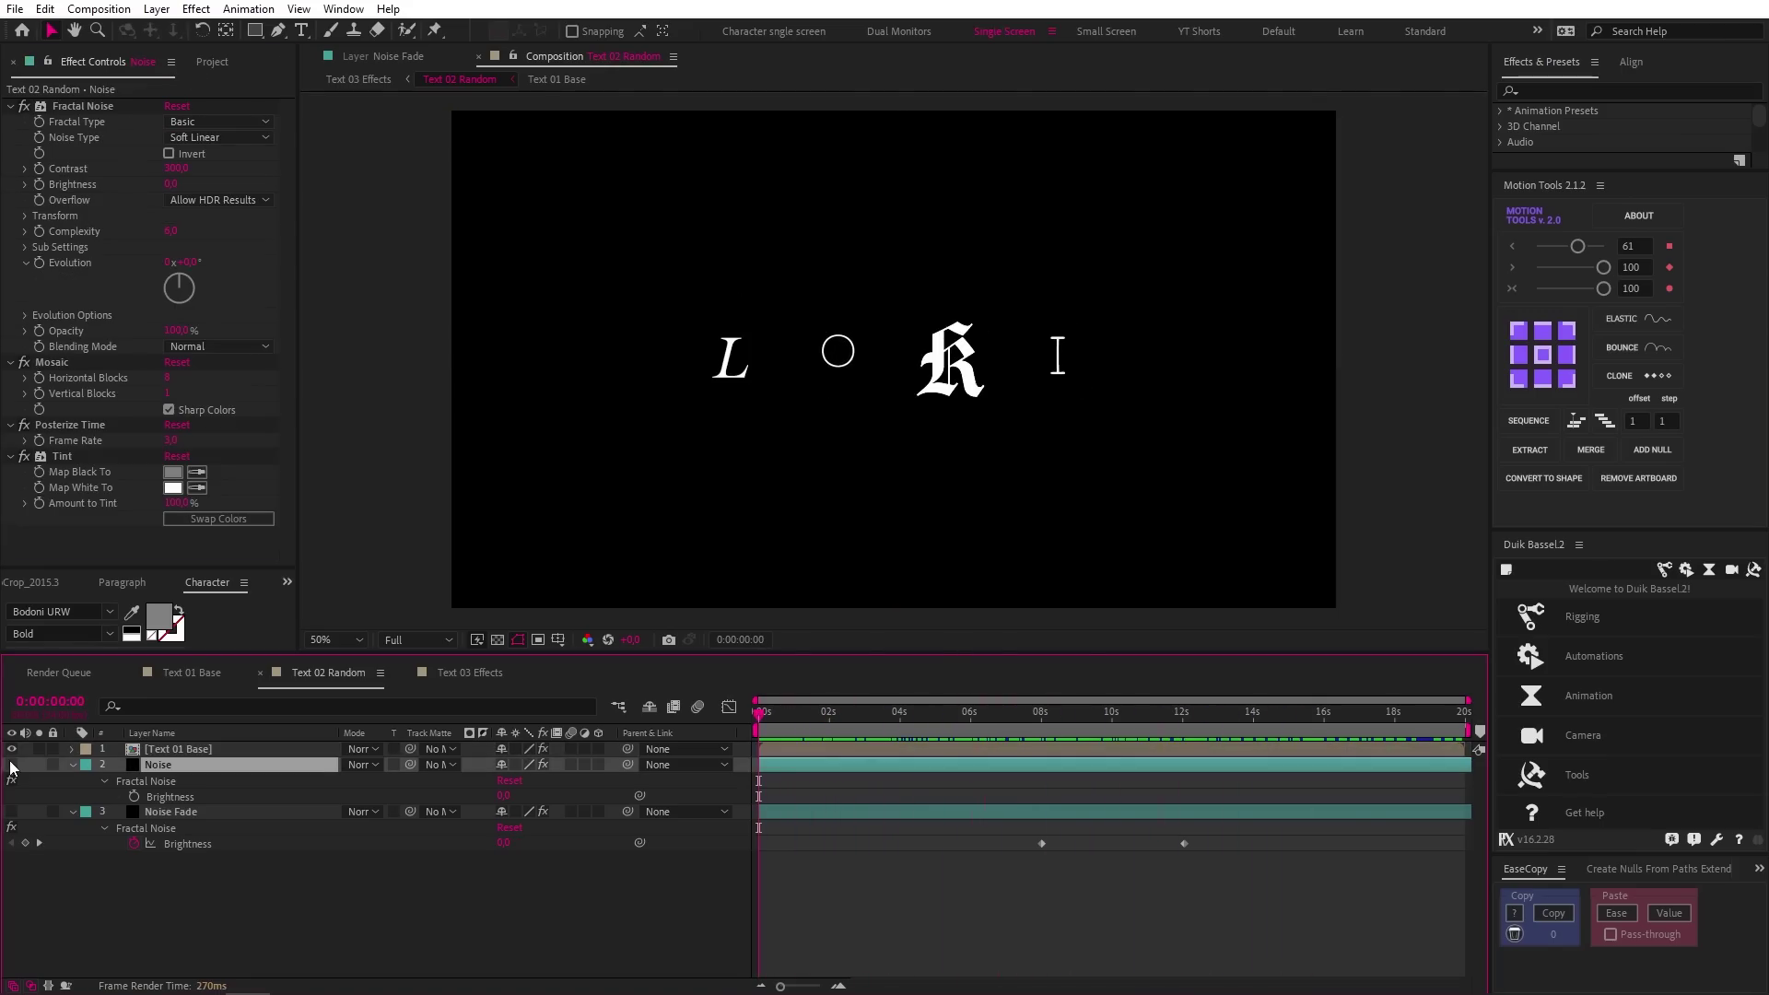
pyautogui.click(11, 765)
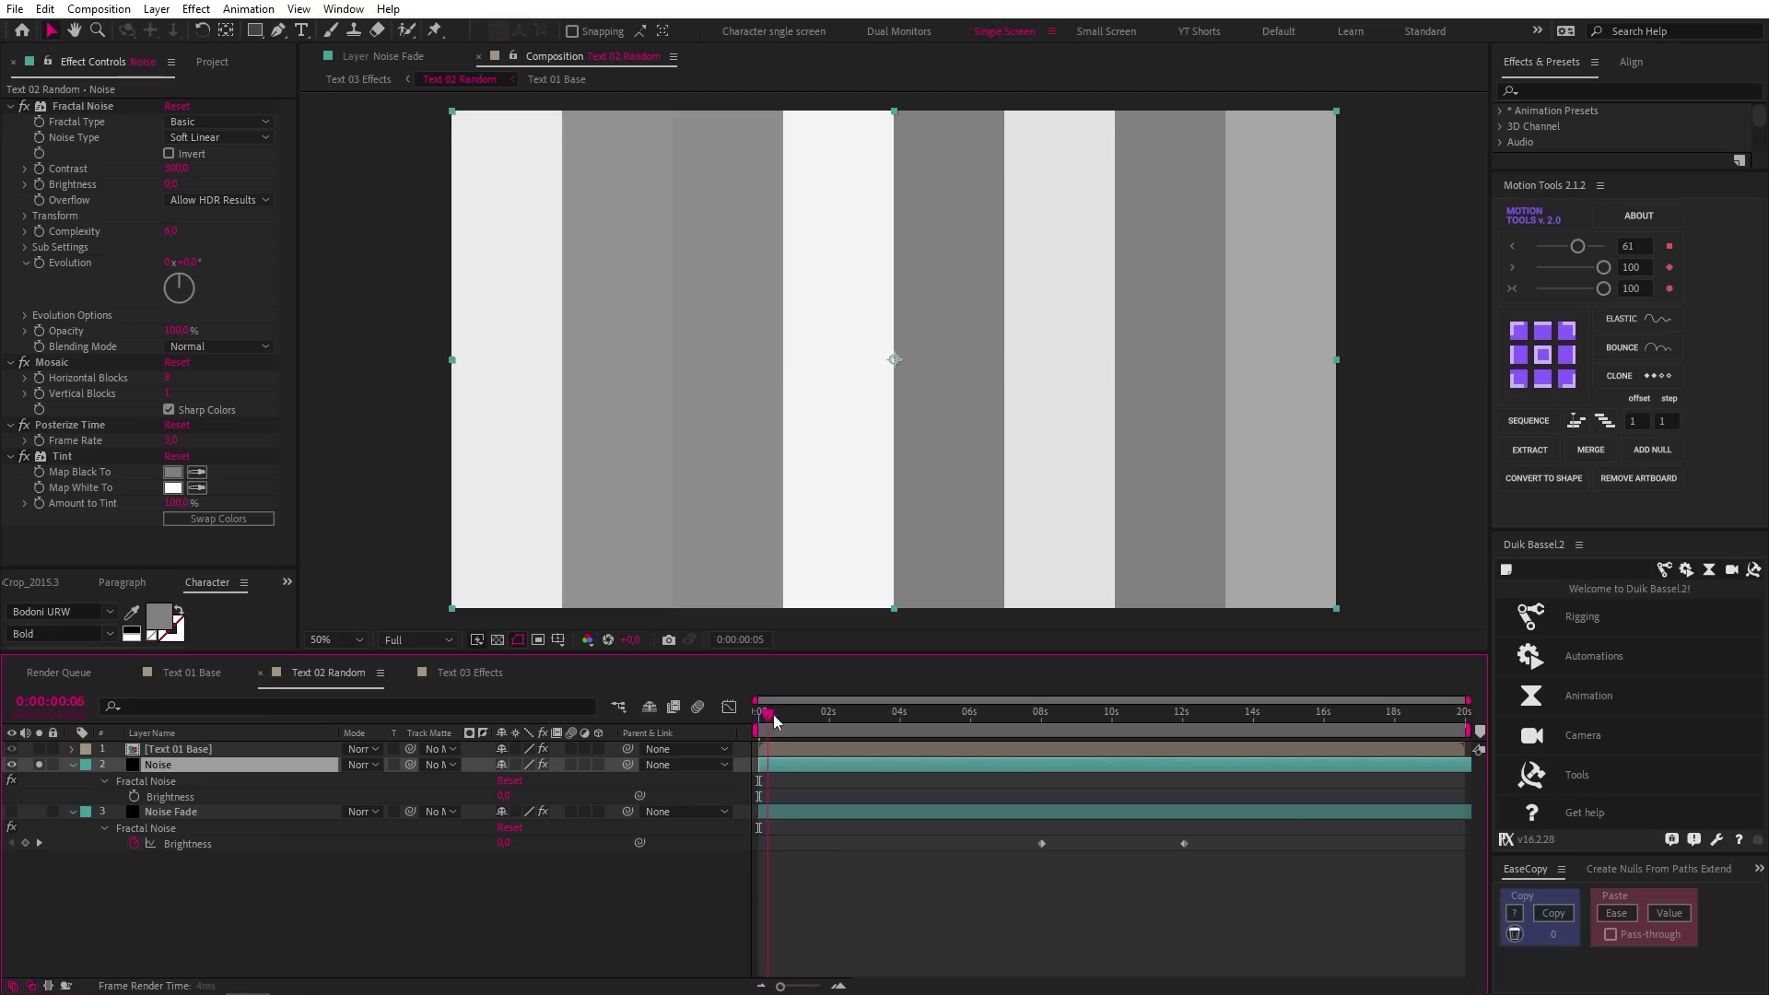
pyautogui.moveTo(781, 721); pyautogui.dragTo(15, 809)
pyautogui.click(40, 812)
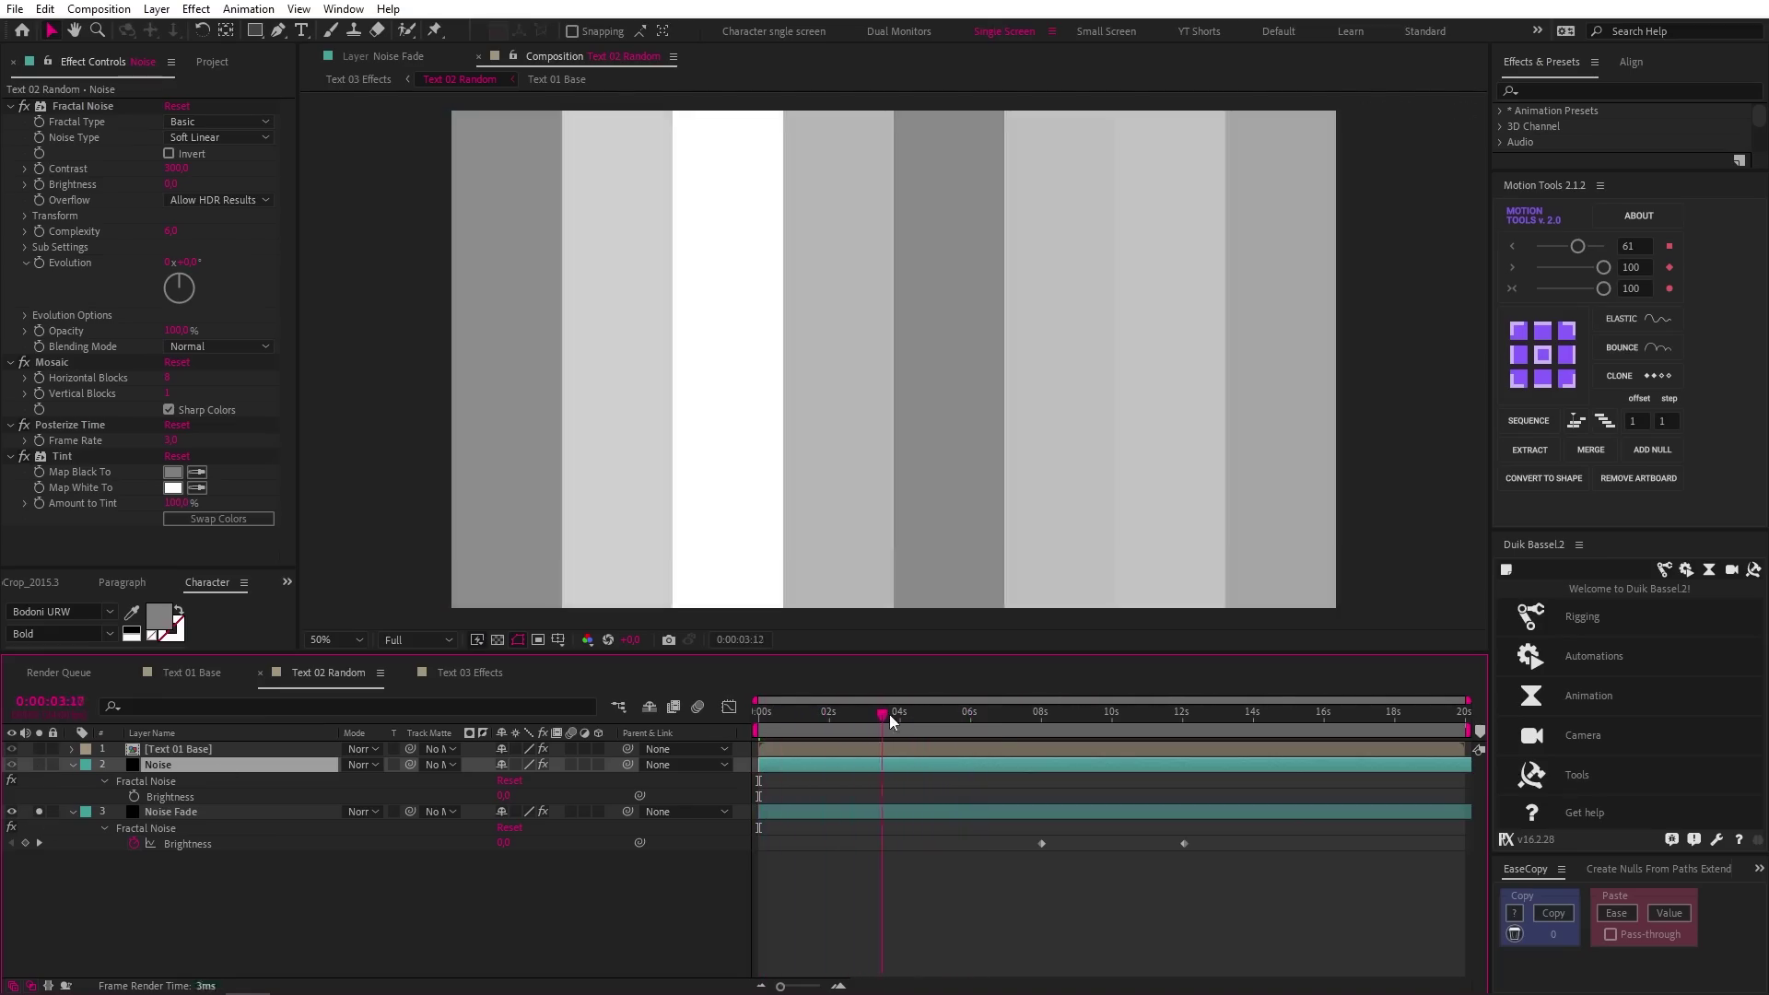